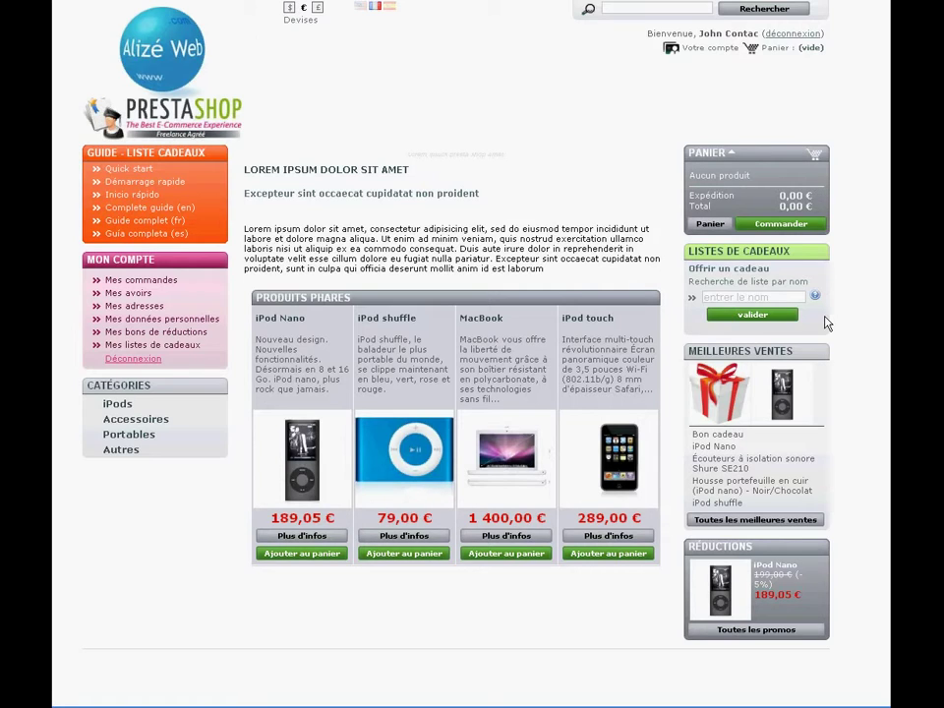
- Search the gift lists by creator name for "do"
{"action": "left_click", "coordinate": [748, 296]}
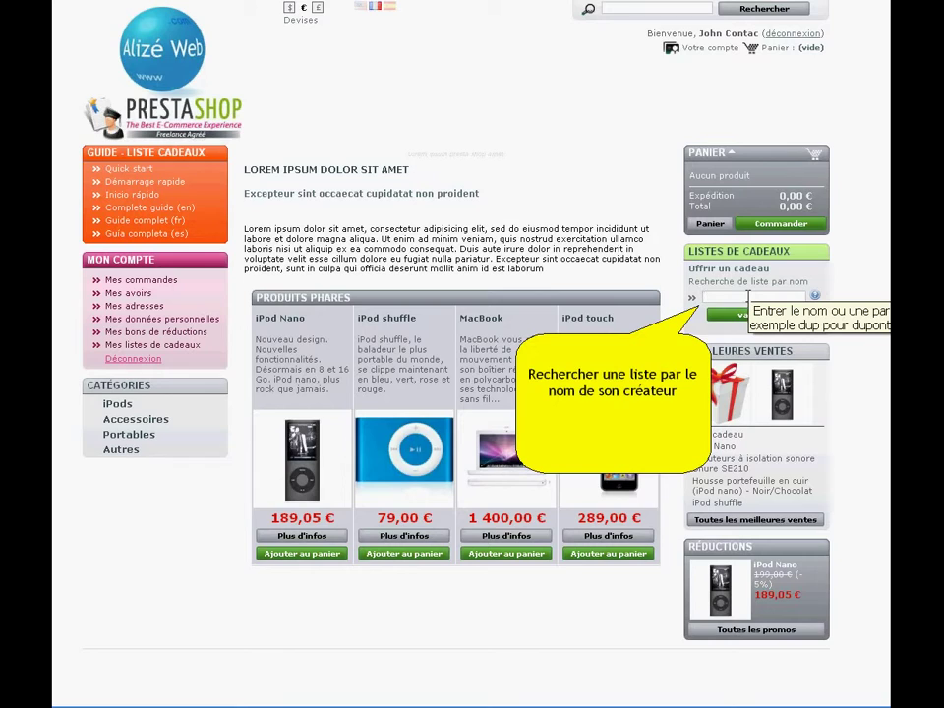
{"action": "type", "text": "do"}
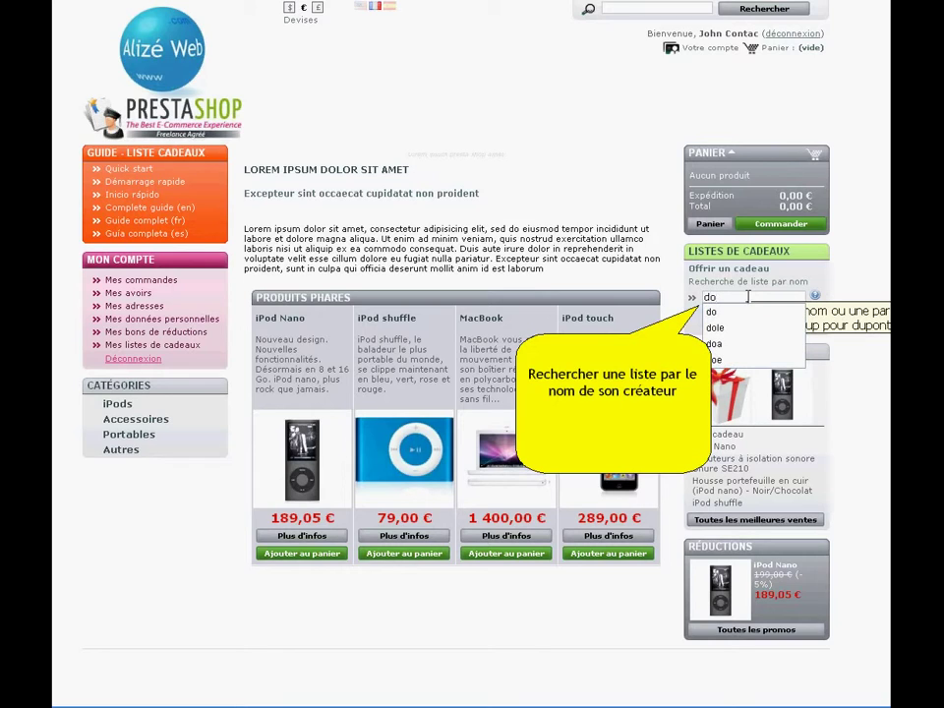
{"action": "left_click", "coordinate": [747, 282]}
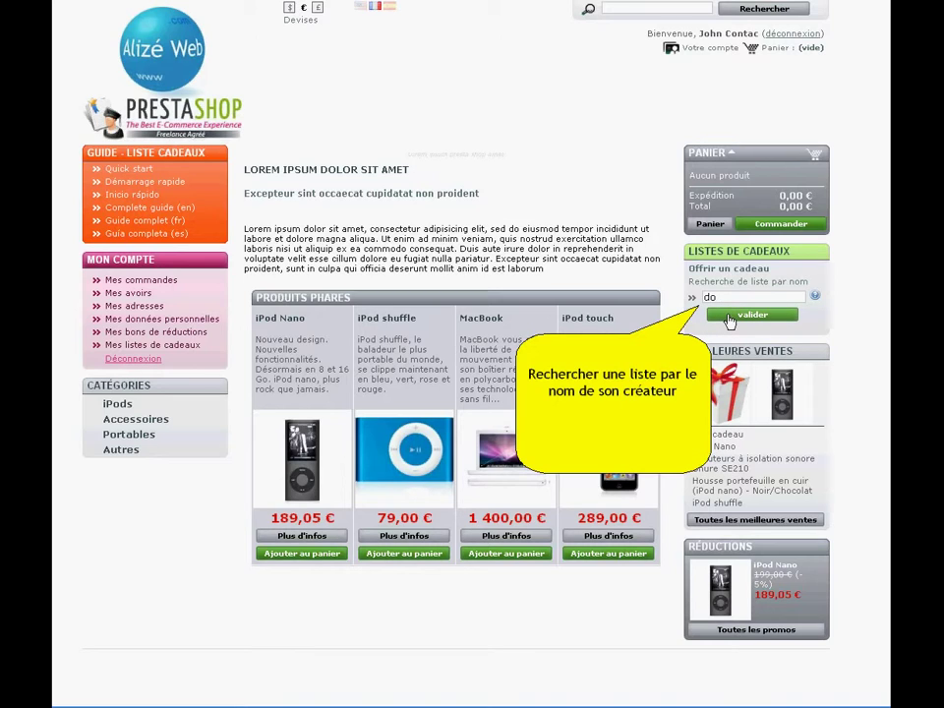
{"action": "left_click", "coordinate": [728, 316]}
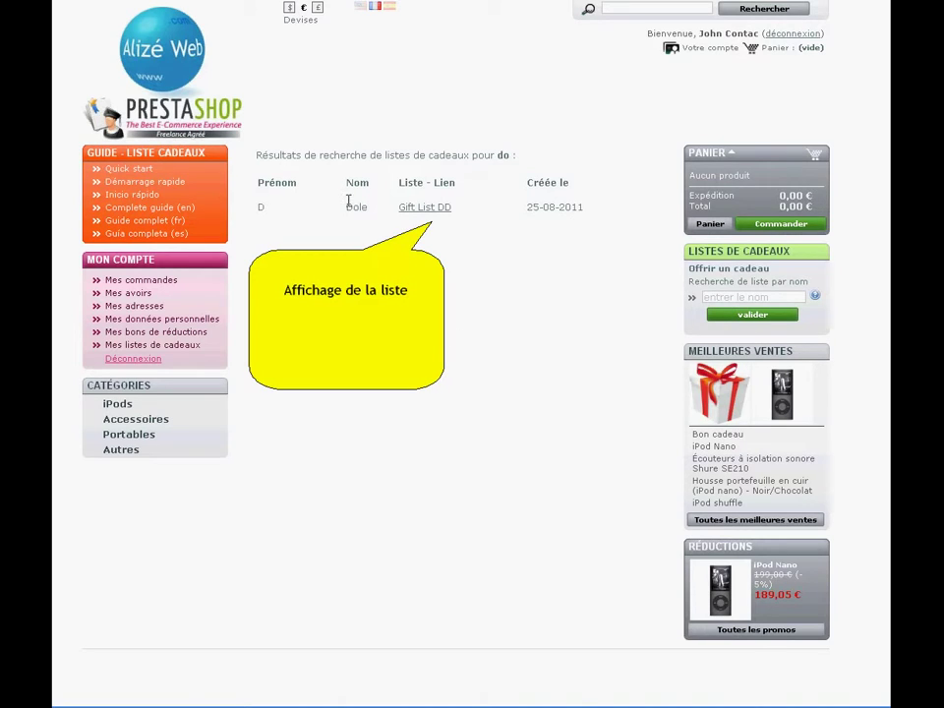
- Open Gift List DD from the search results and look through its products
{"action": "left_click_drag", "start_coordinate": [369, 209], "coordinate": [259, 207]}
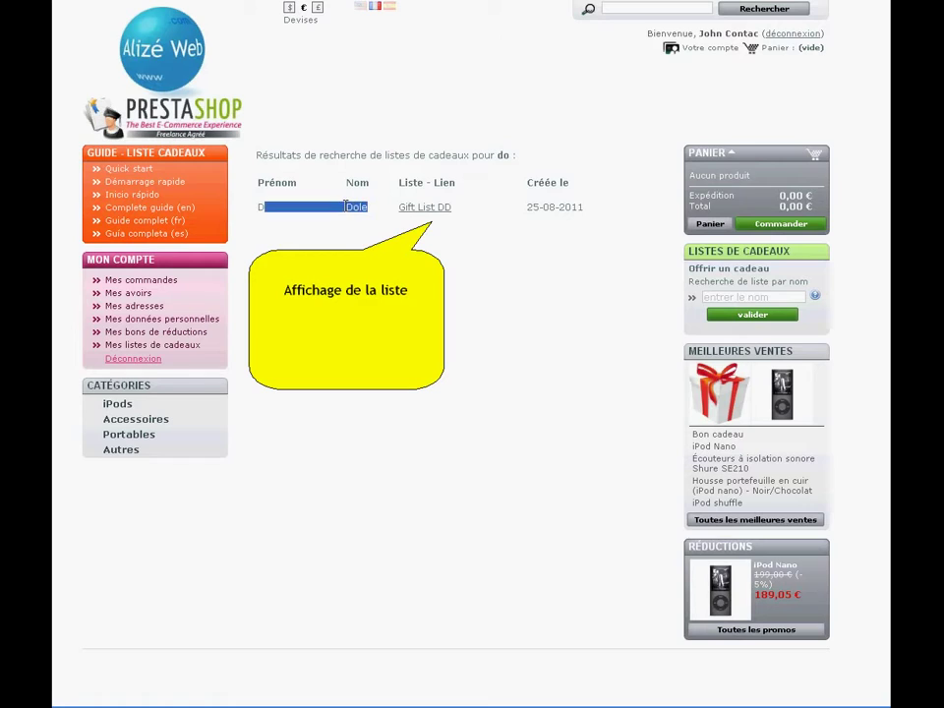
{"action": "left_click", "coordinate": [358, 223]}
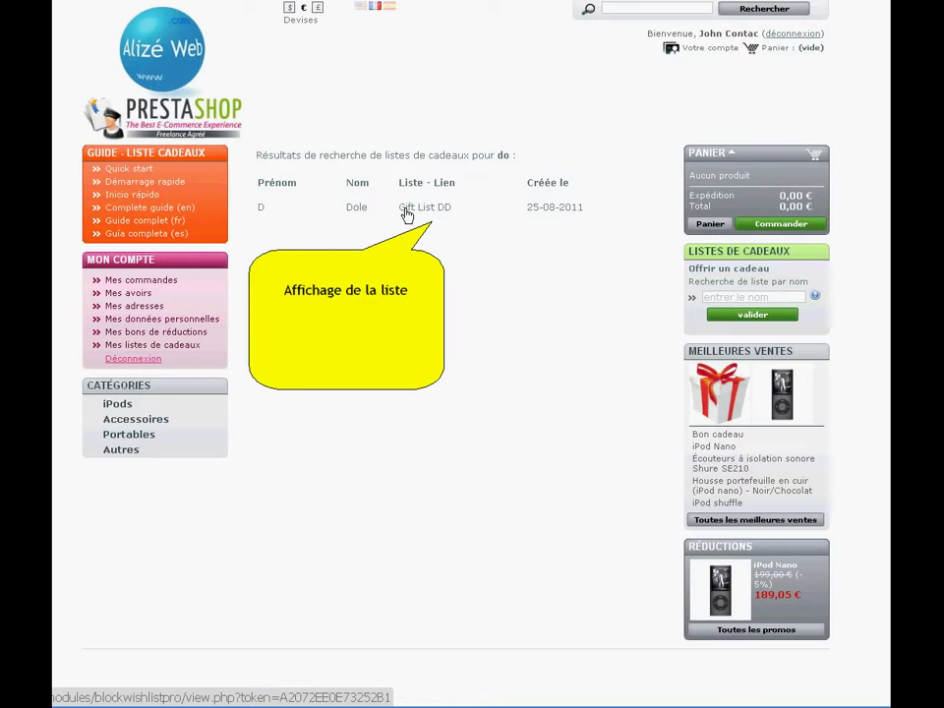
{"action": "left_click", "coordinate": [406, 215]}
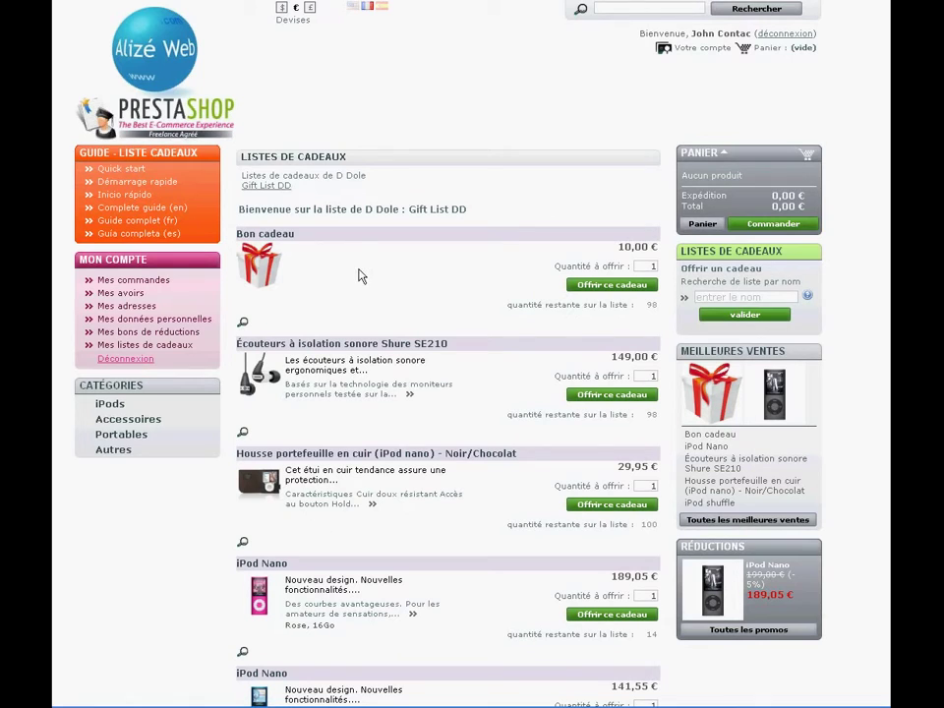
{"action": "scroll", "coordinate": [365, 274], "scroll_direction": "down", "scroll_amount": 2}
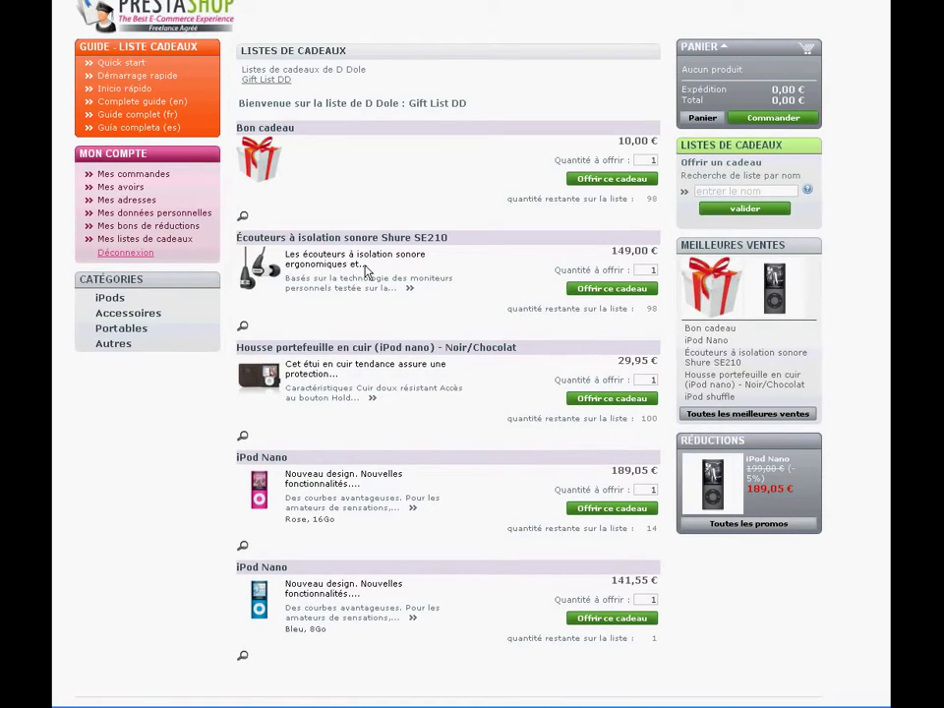
{"action": "scroll", "coordinate": [365, 272], "scroll_direction": "up", "scroll_amount": 2}
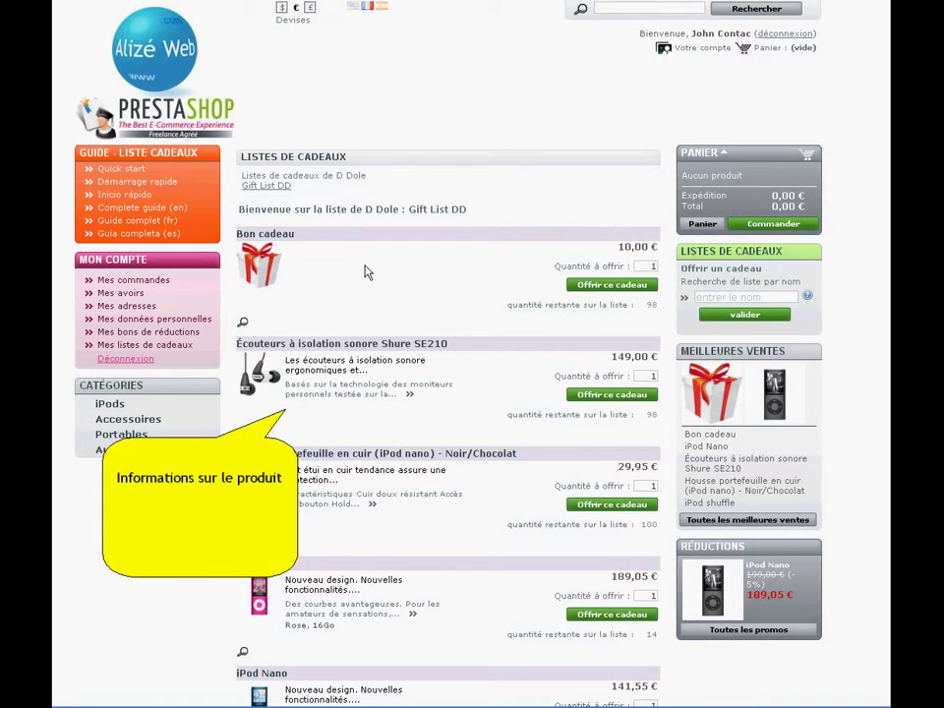
- View the enlarged photo and the detailed description of the Shure SE210 earphones, closing each one again
{"action": "left_click", "coordinate": [252, 378]}
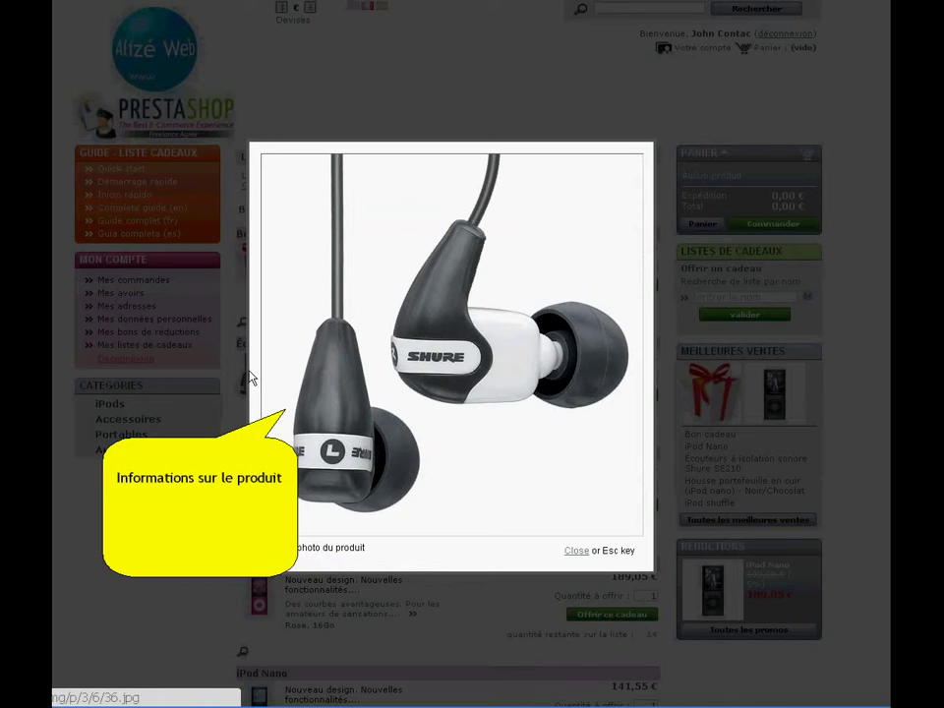
{"action": "left_click", "coordinate": [571, 552]}
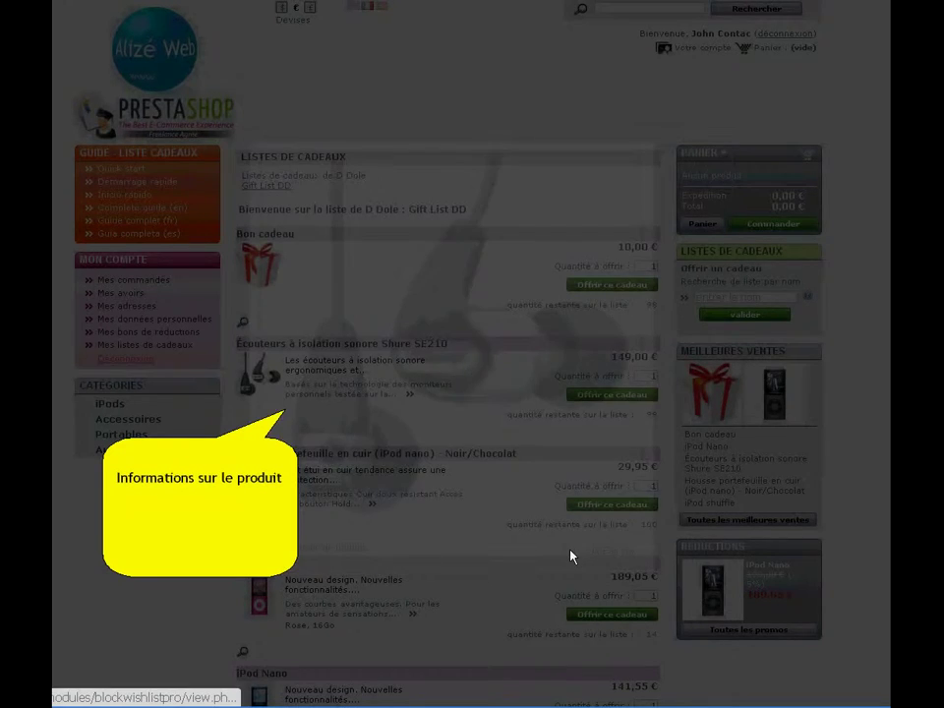
{"action": "left_click", "coordinate": [346, 395]}
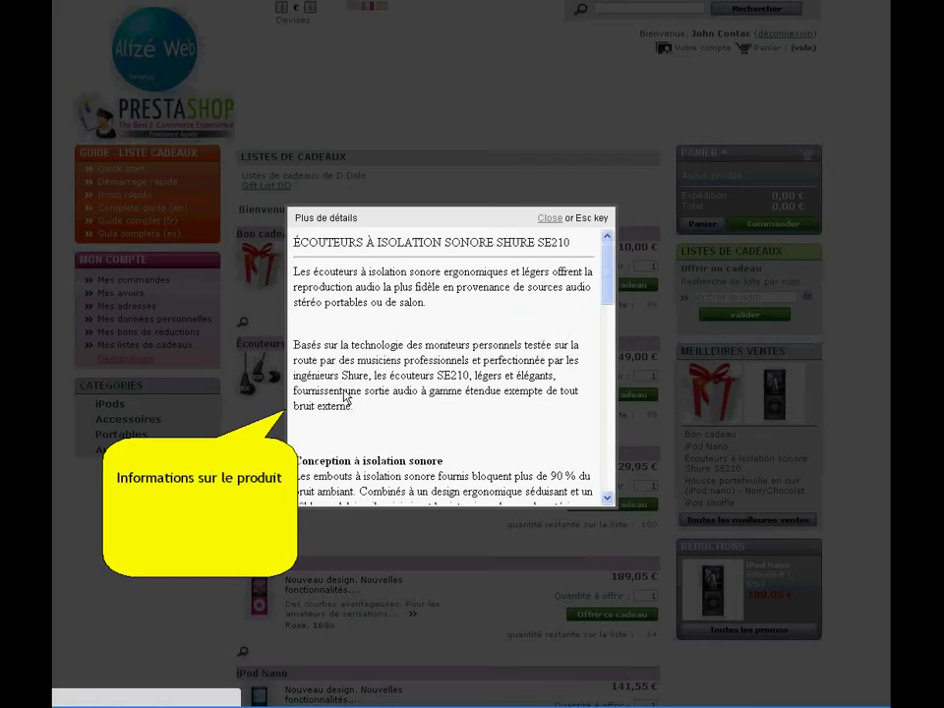
{"action": "scroll", "coordinate": [467, 344], "scroll_direction": "down", "scroll_amount": 3}
{"action": "scroll", "coordinate": [467, 341], "scroll_direction": "down", "scroll_amount": 9}
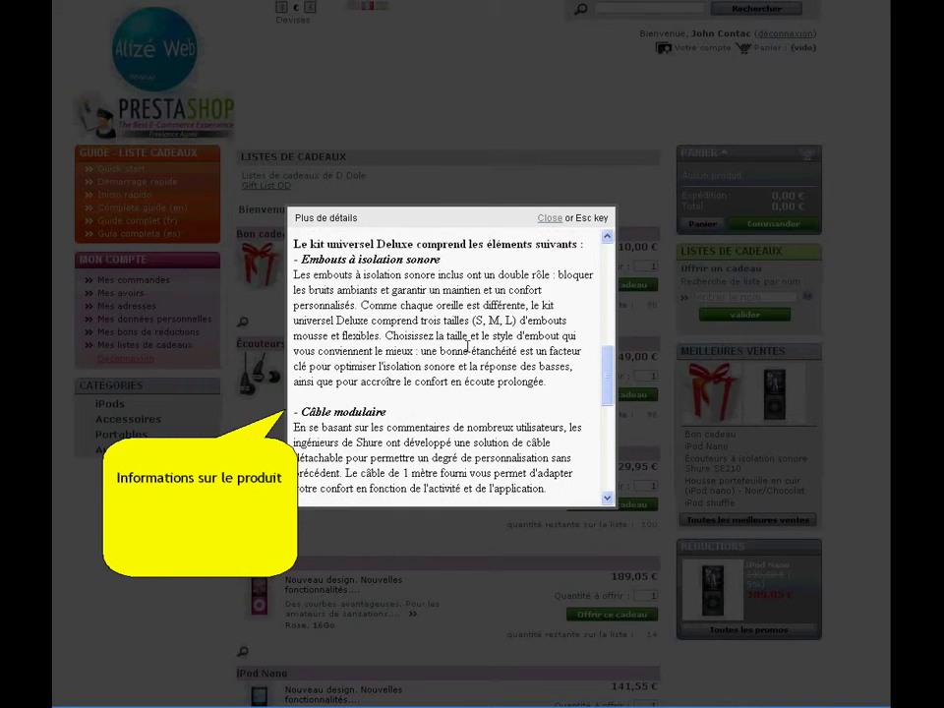
{"action": "left_click", "coordinate": [547, 218]}
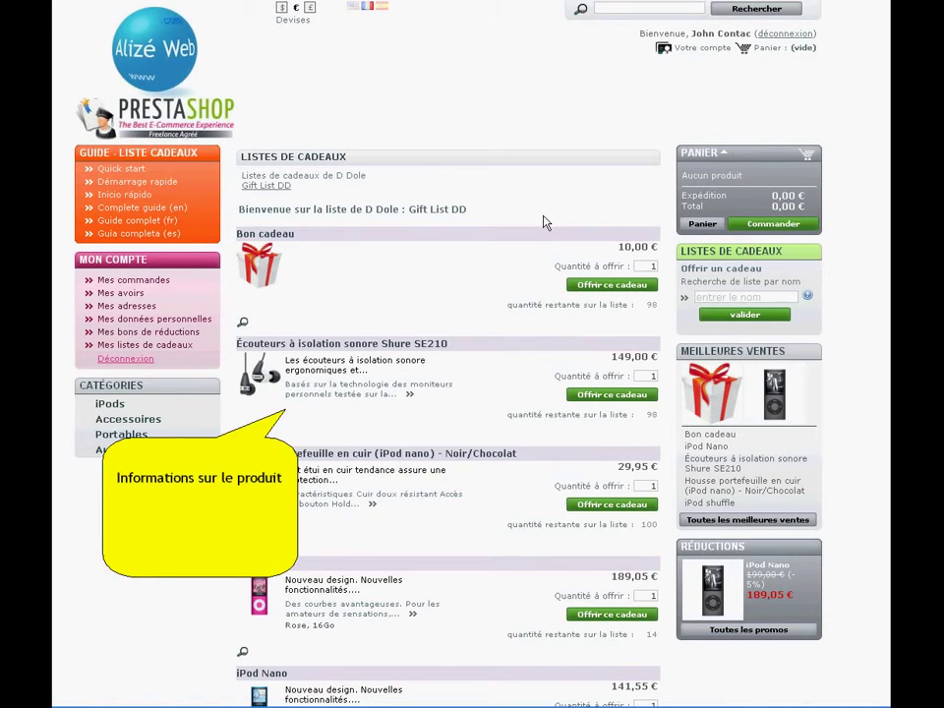
- Set the quantity of the Shure SE210 earphones to 1 and offer them as a gift
{"action": "left_click", "coordinate": [645, 376]}
{"action": "type", "text": "0"}
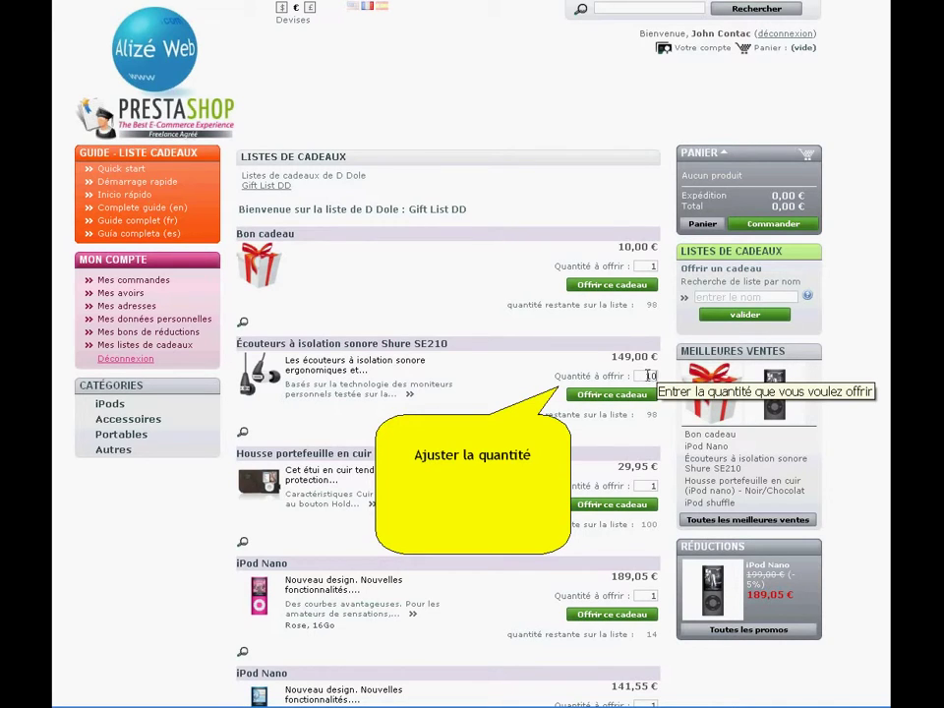
{"action": "double_click", "coordinate": [655, 376]}
{"action": "type", "text": "1"}
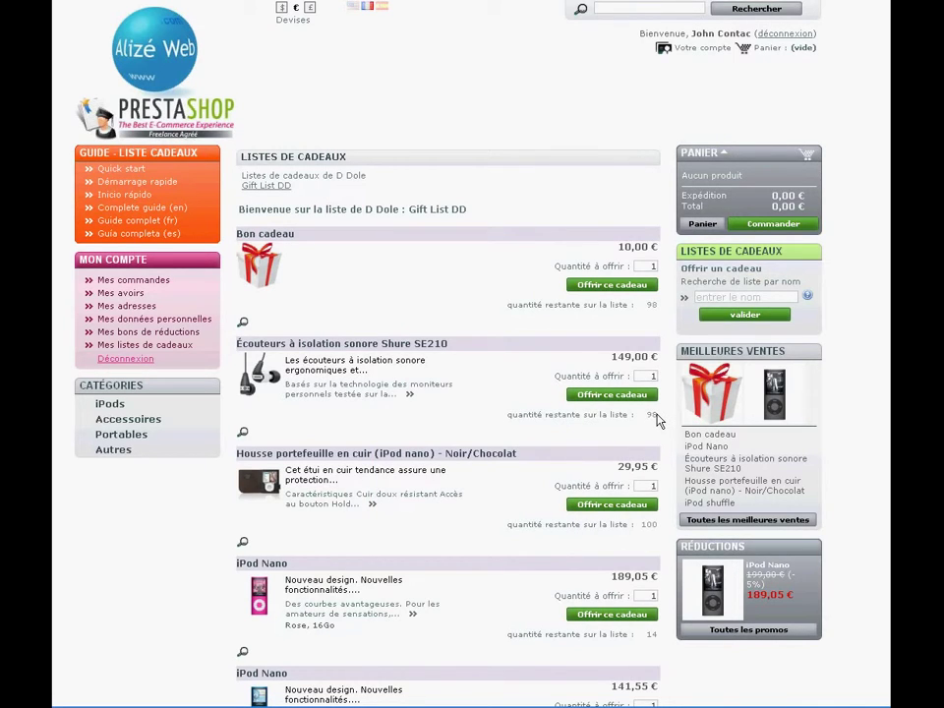
{"action": "left_click", "coordinate": [603, 396]}
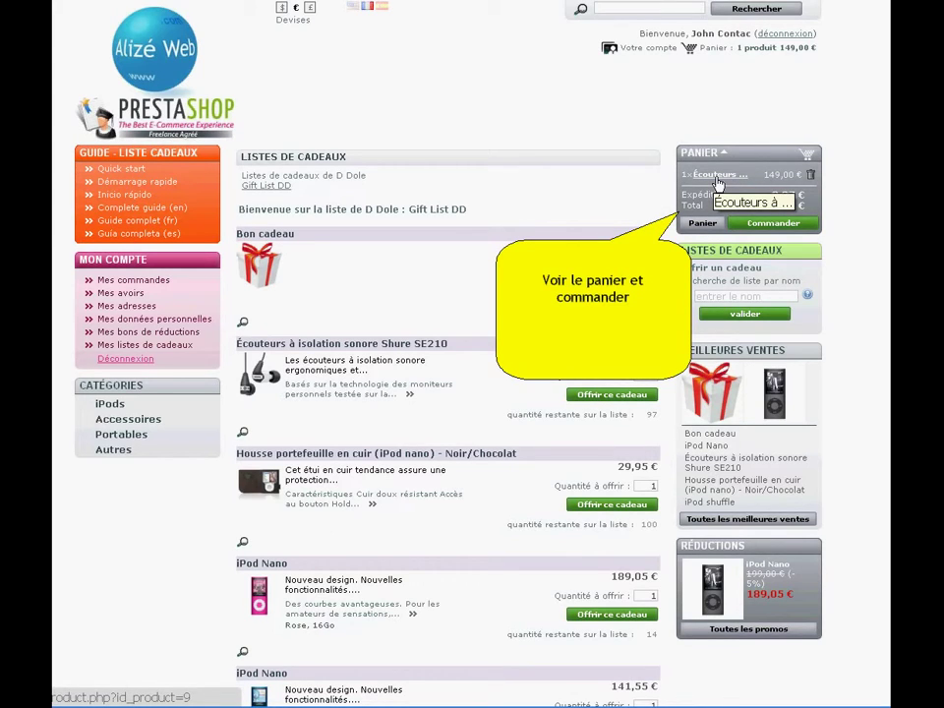
- Order the cart contents, keeping the proposed addresses and leaving the message "Bravo ! A très bientôt ..."
{"action": "left_click", "coordinate": [745, 223]}
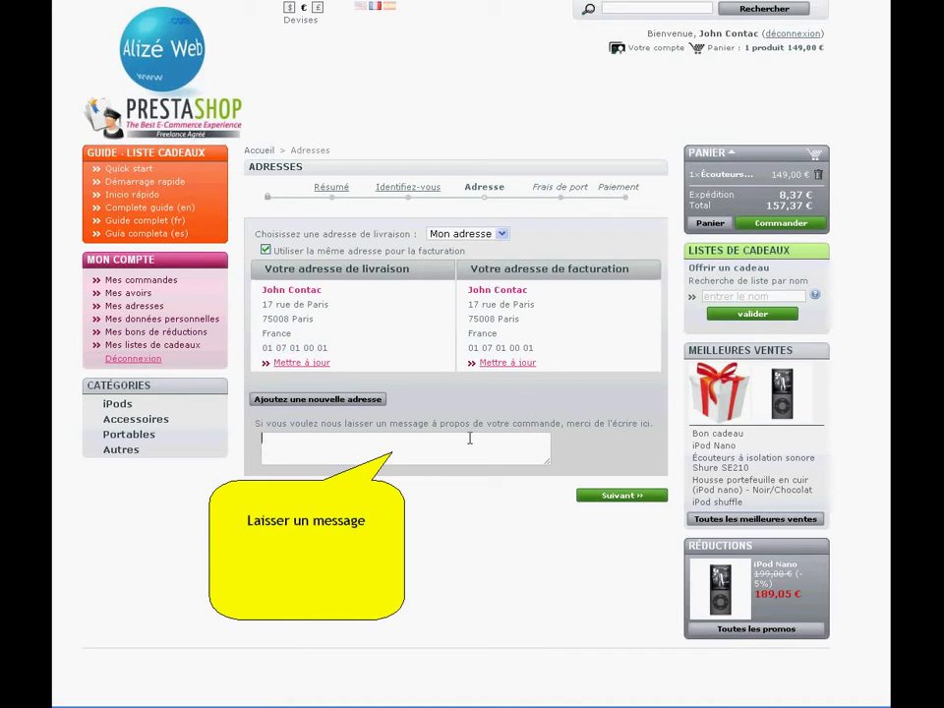
{"action": "type", "text": "Bravo"}
{"action": "type", "text": "! A très bientôt ..."}
{"action": "left_click", "coordinate": [612, 496]}
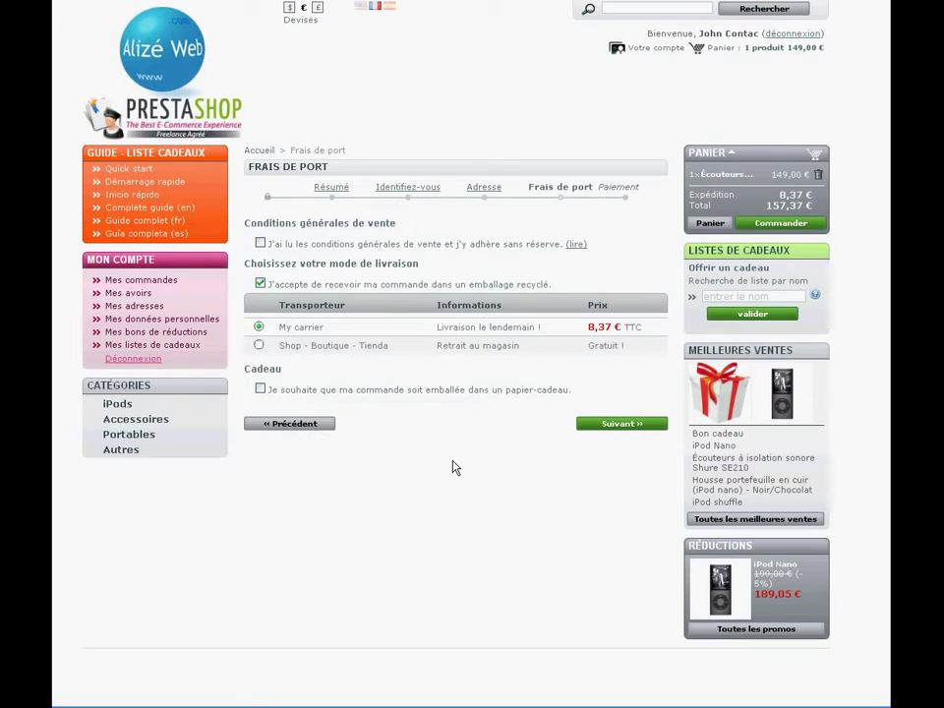
- Accept the general terms of sale and choose the free store pickup carrier "Shop - Boutique - Tienda"
{"action": "left_click", "coordinate": [262, 245]}
{"action": "left_click", "coordinate": [259, 345]}
{"action": "left_click", "coordinate": [609, 427]}
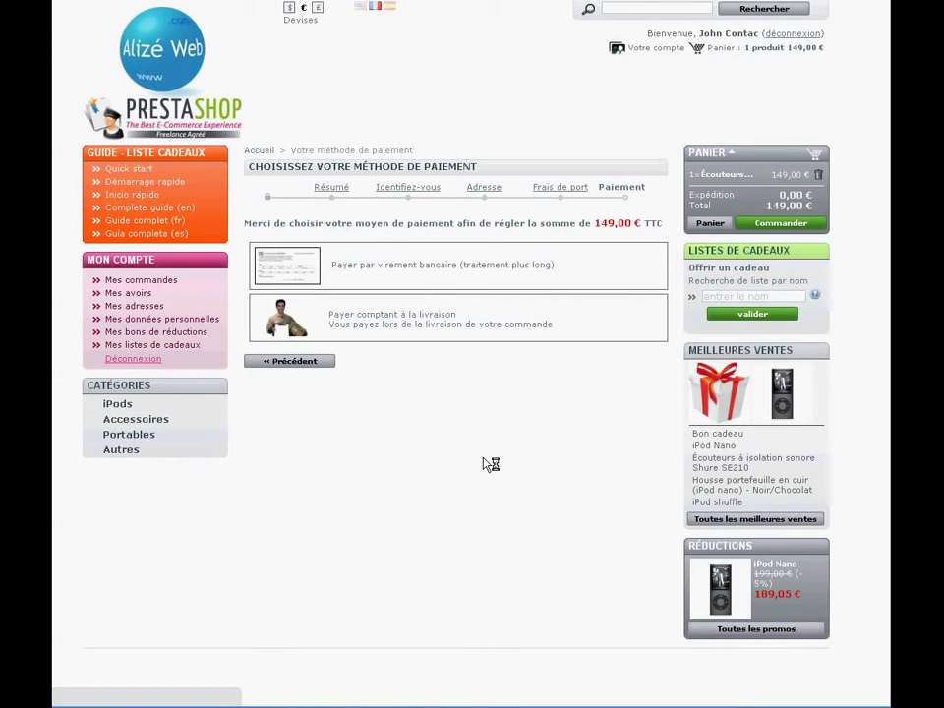
- Choose payment by bank transfer in Euro and confirm the order
{"action": "left_click", "coordinate": [375, 275]}
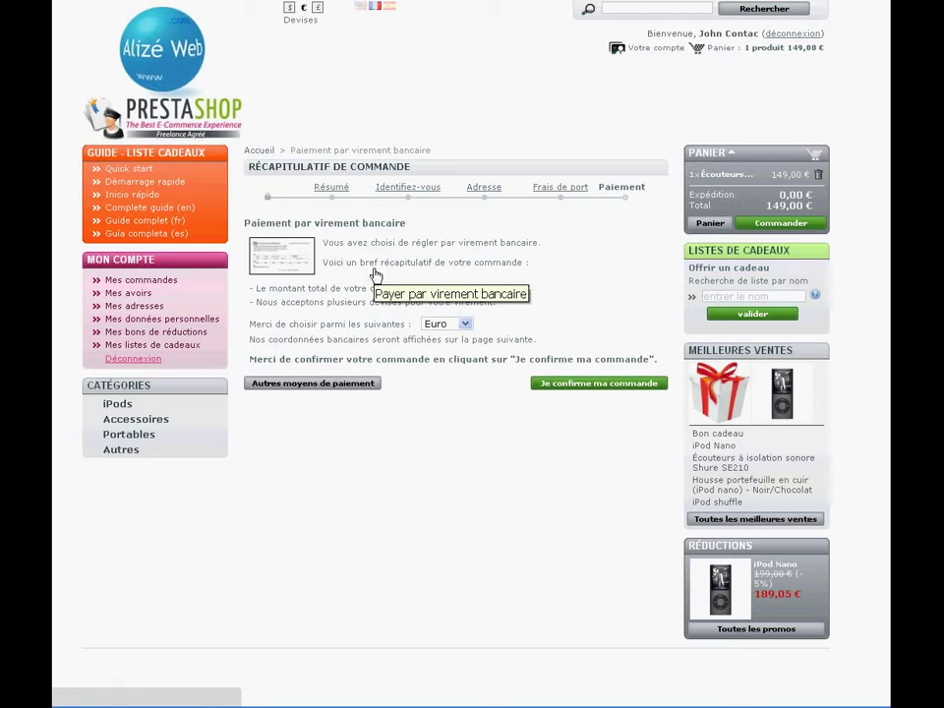
{"action": "left_click", "coordinate": [548, 386]}
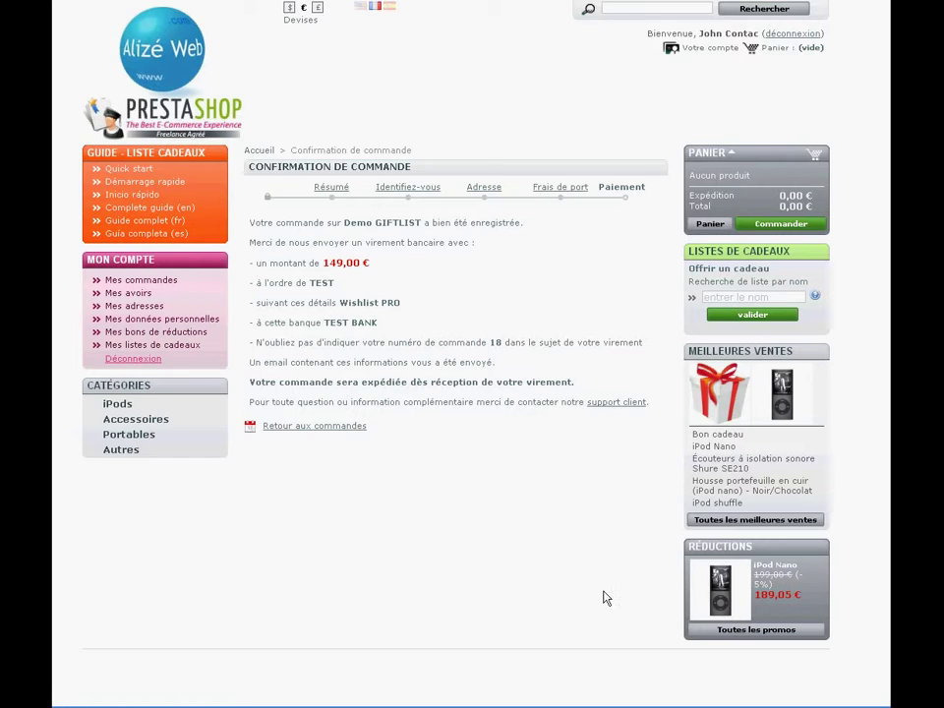
- Switch to the gift list e-mail in Outlook, open its attached PDF report and examine the gifts and donor messages
{"action": "left_click", "coordinate": [719, 707]}
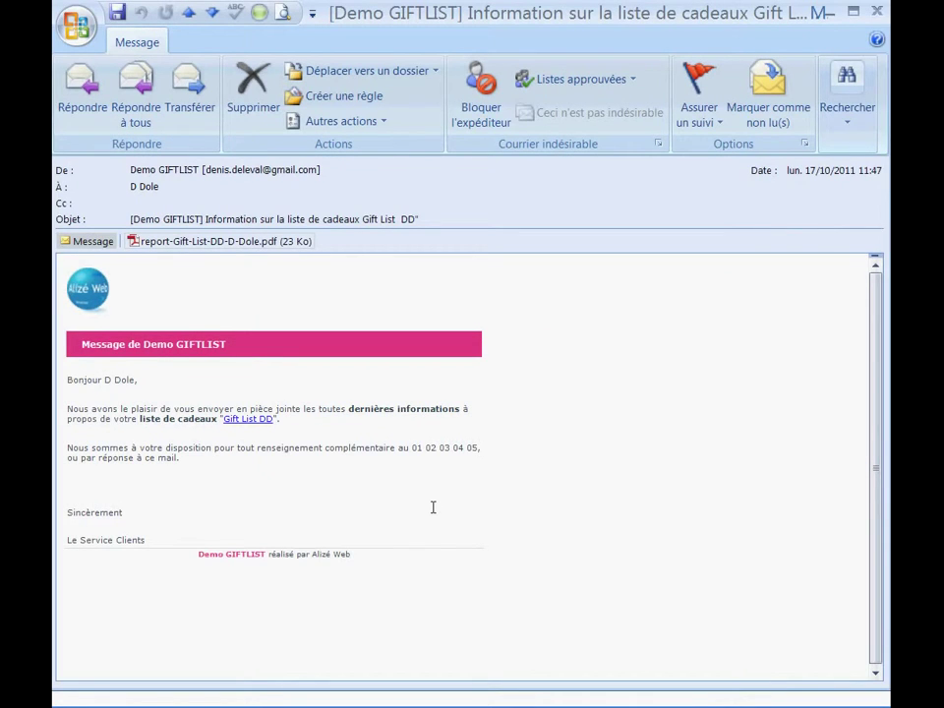
{"action": "double_click", "coordinate": [183, 249]}
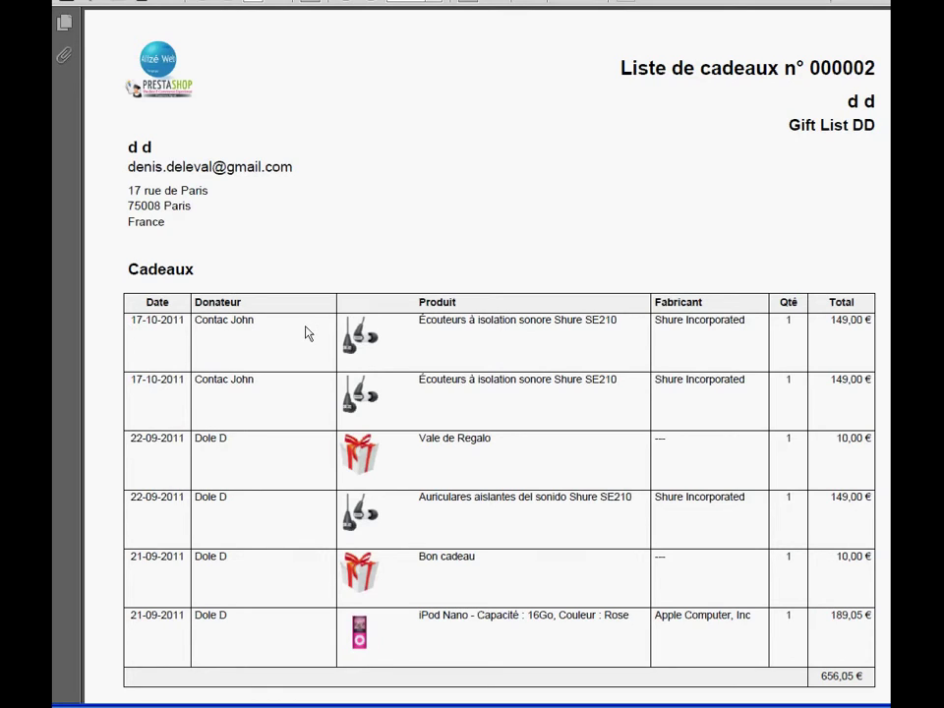
{"action": "left_click_drag", "start_coordinate": [416, 326], "coordinate": [614, 329]}
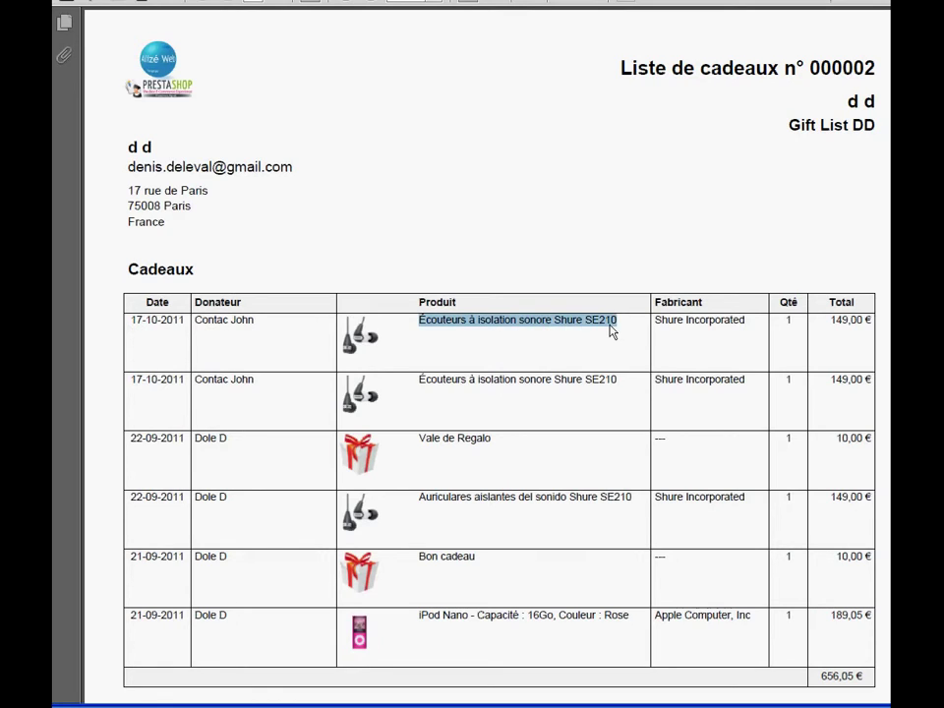
{"action": "left_click", "coordinate": [524, 329]}
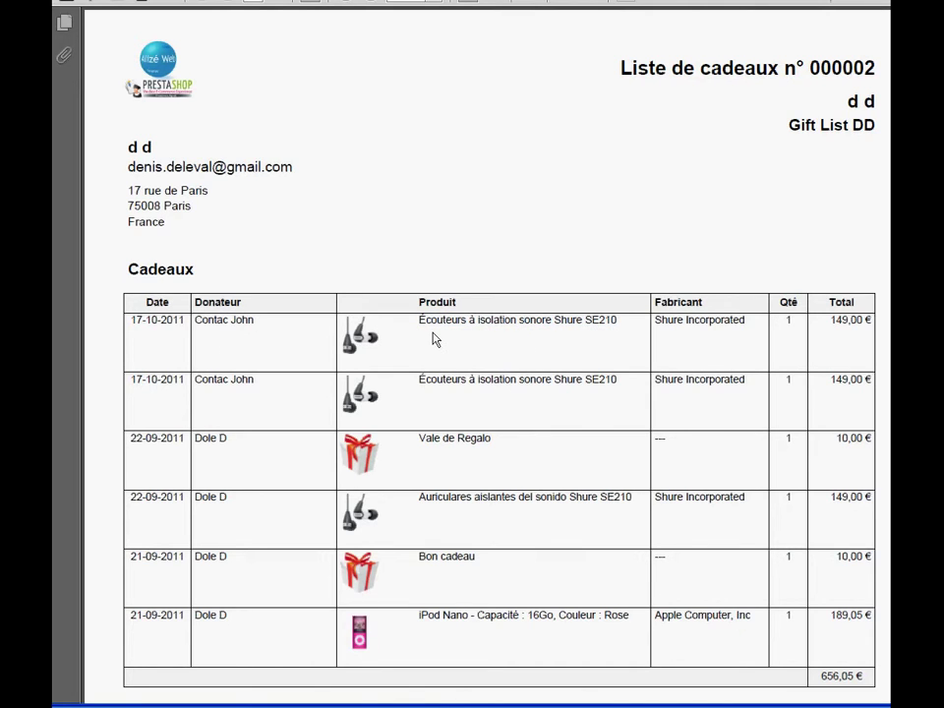
{"action": "scroll", "coordinate": [433, 339], "scroll_direction": "down", "scroll_amount": 1}
{"action": "scroll", "coordinate": [433, 338], "scroll_direction": "down", "scroll_amount": 5}
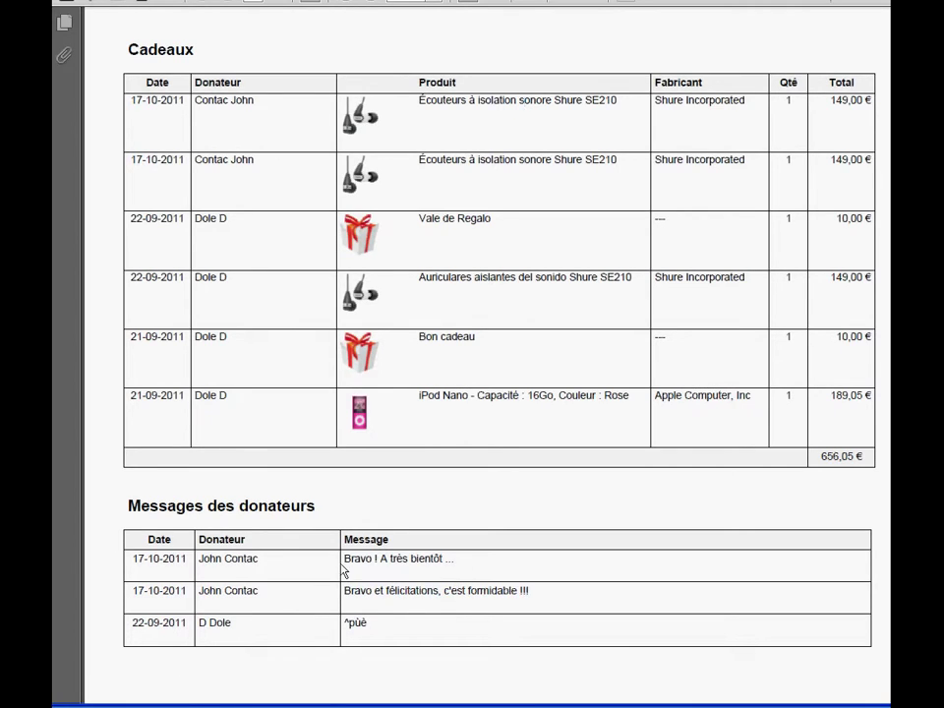
{"action": "left_click_drag", "start_coordinate": [343, 565], "coordinate": [451, 569]}
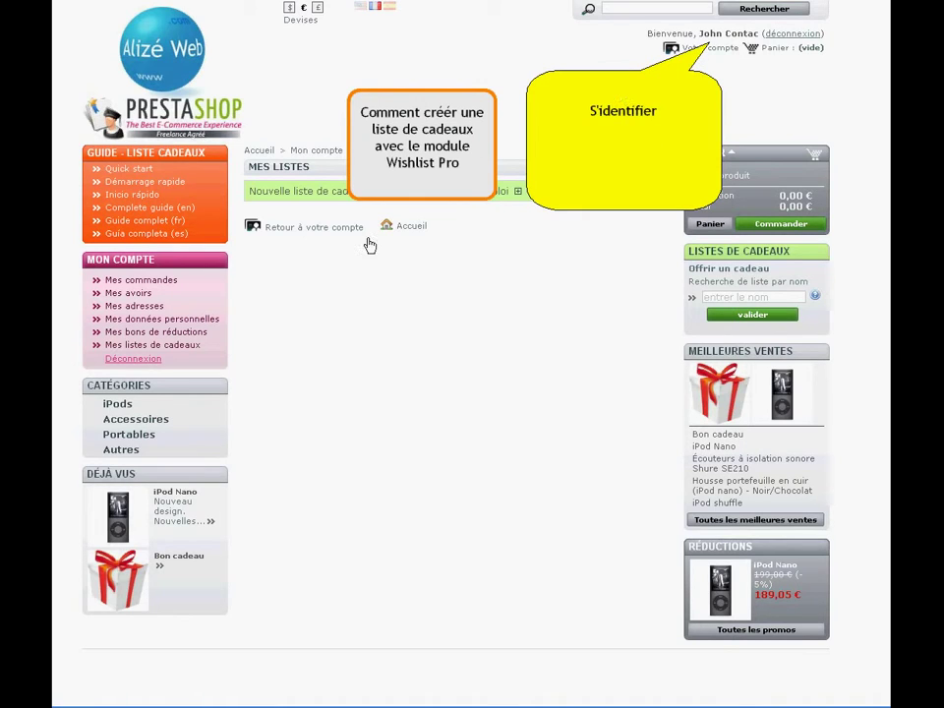
- Create a new gift list named "liste 1" in the account's gift lists, reading the instructions for adding products and publishing
{"action": "left_click", "coordinate": [153, 347]}
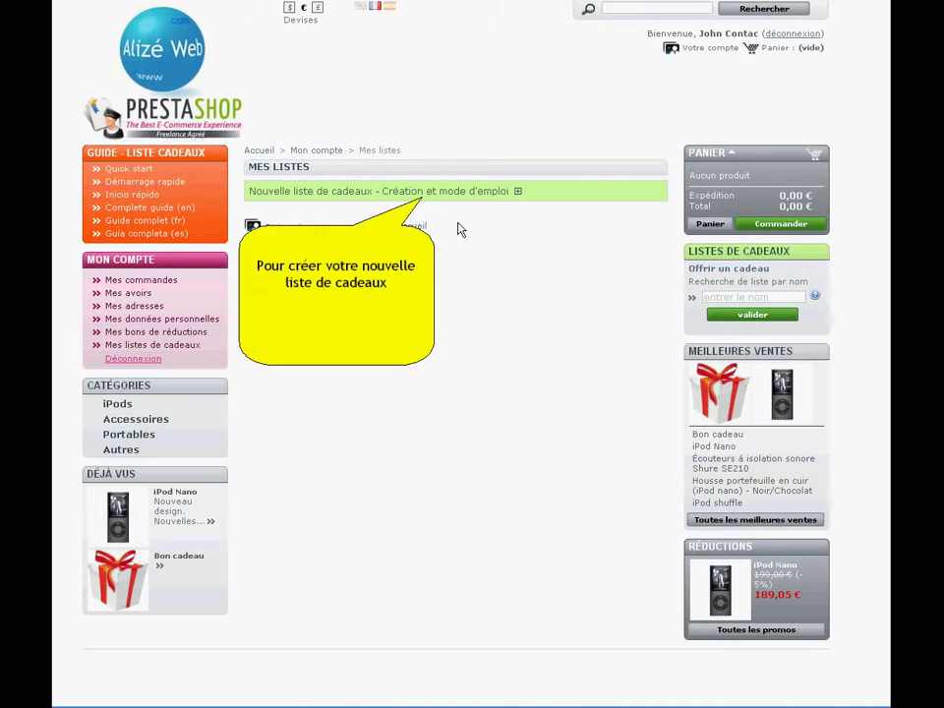
{"action": "left_click", "coordinate": [539, 201]}
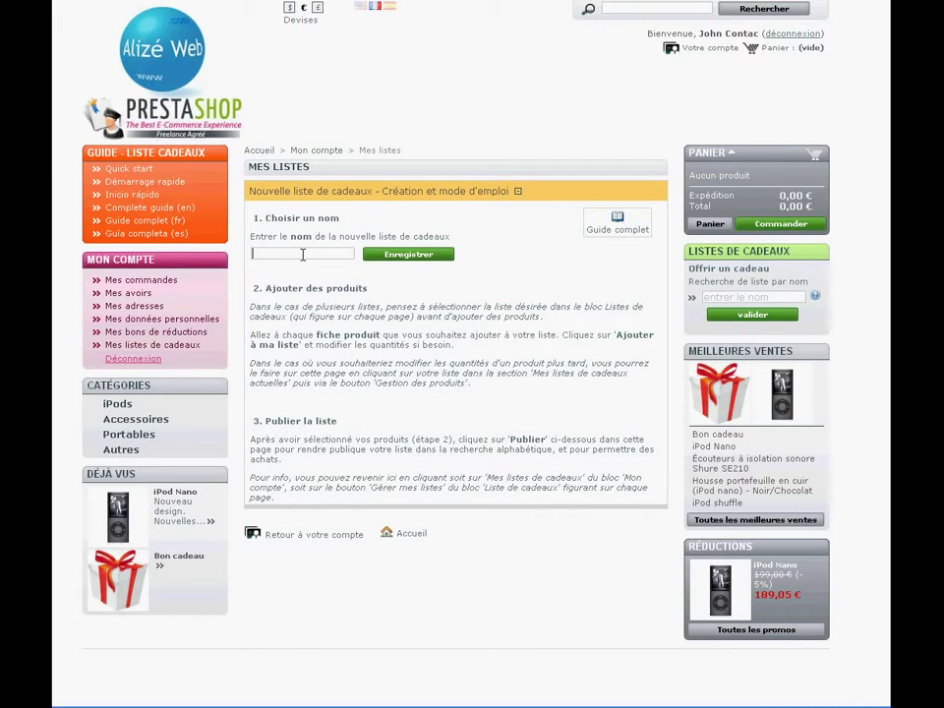
{"action": "type", "text": "liste 1"}
{"action": "left_click_drag", "start_coordinate": [381, 334], "coordinate": [283, 335]}
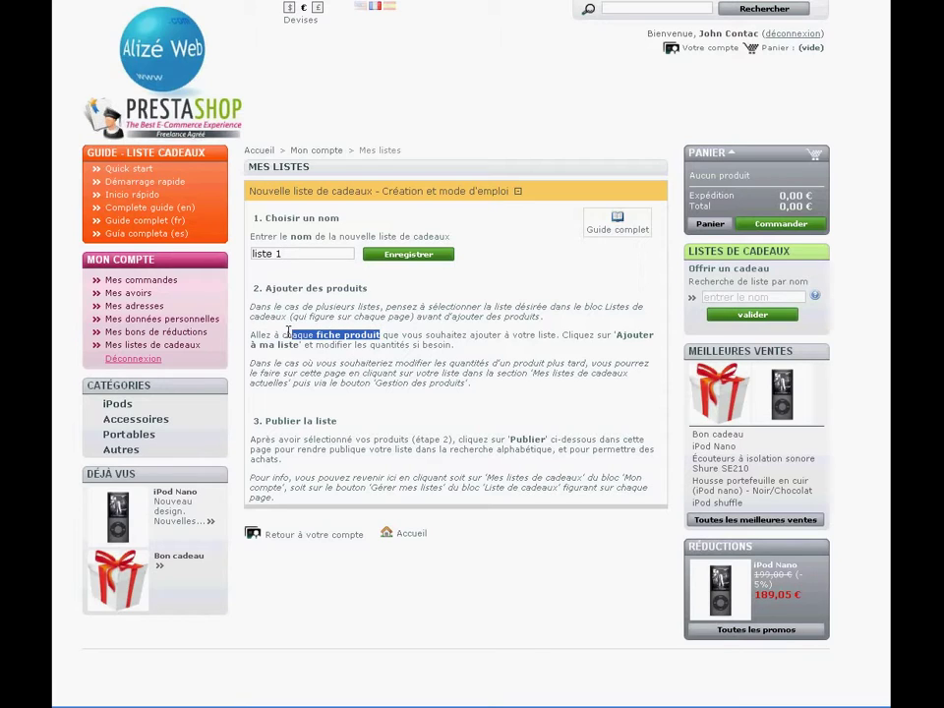
{"action": "left_click_drag", "start_coordinate": [338, 420], "coordinate": [263, 421]}
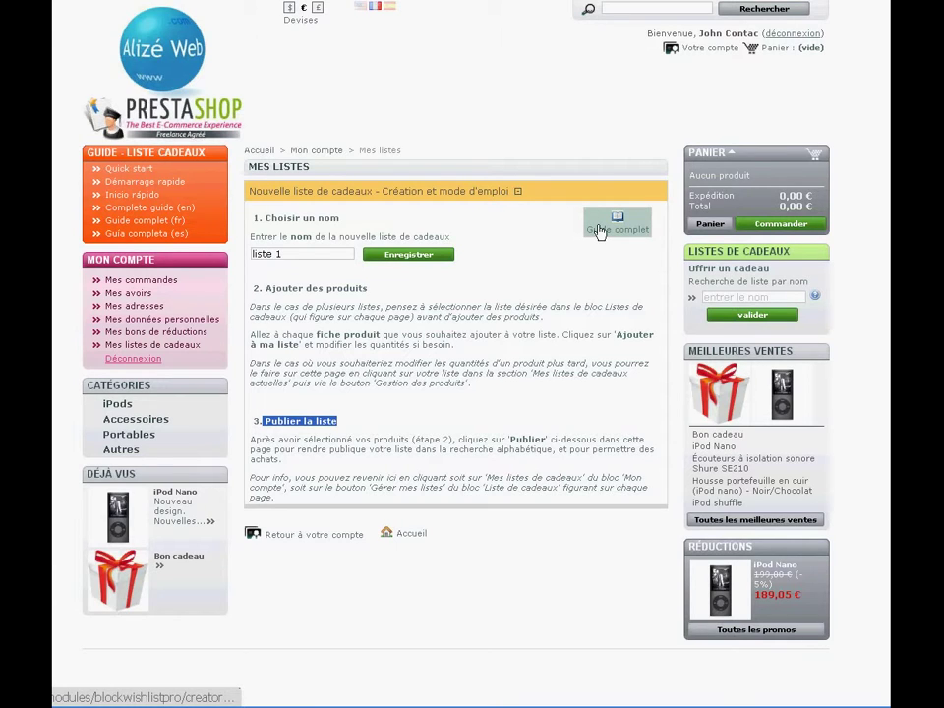
{"action": "left_click", "coordinate": [417, 255]}
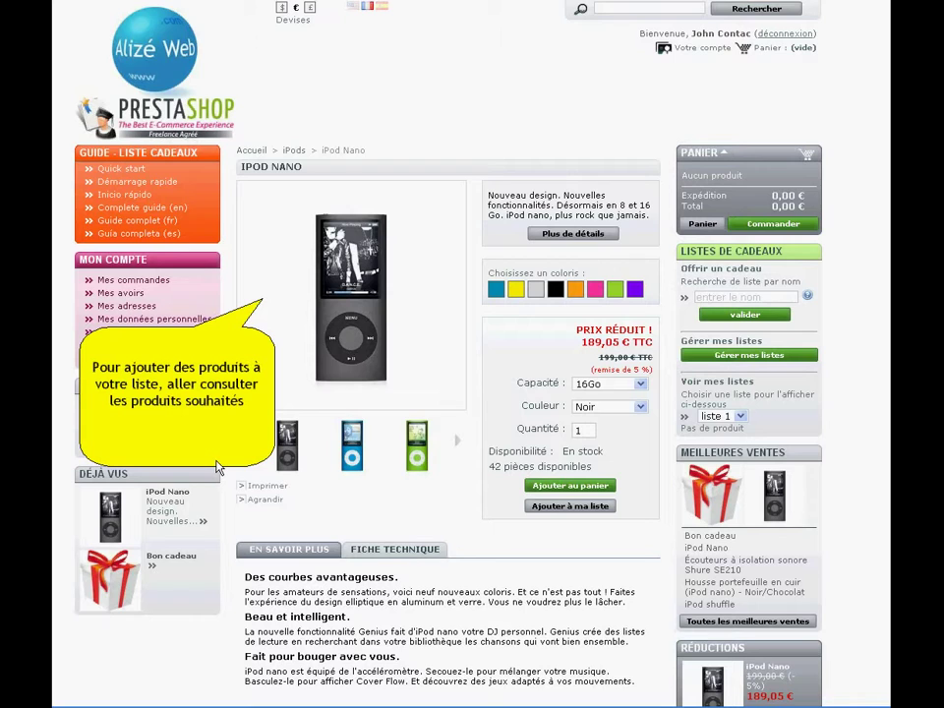
- Set the iPod Nano's capacity to 8Go and its colour to Jaune on the product page
{"action": "left_click", "coordinate": [618, 386]}
{"action": "left_click", "coordinate": [615, 396]}
{"action": "left_click", "coordinate": [610, 406]}
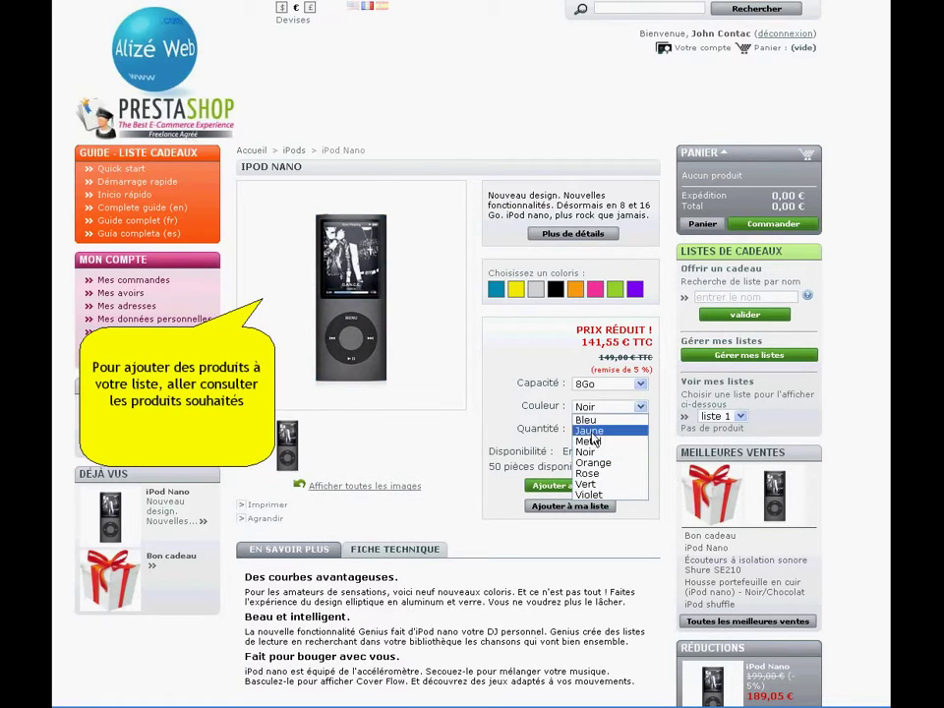
{"action": "left_click", "coordinate": [594, 438]}
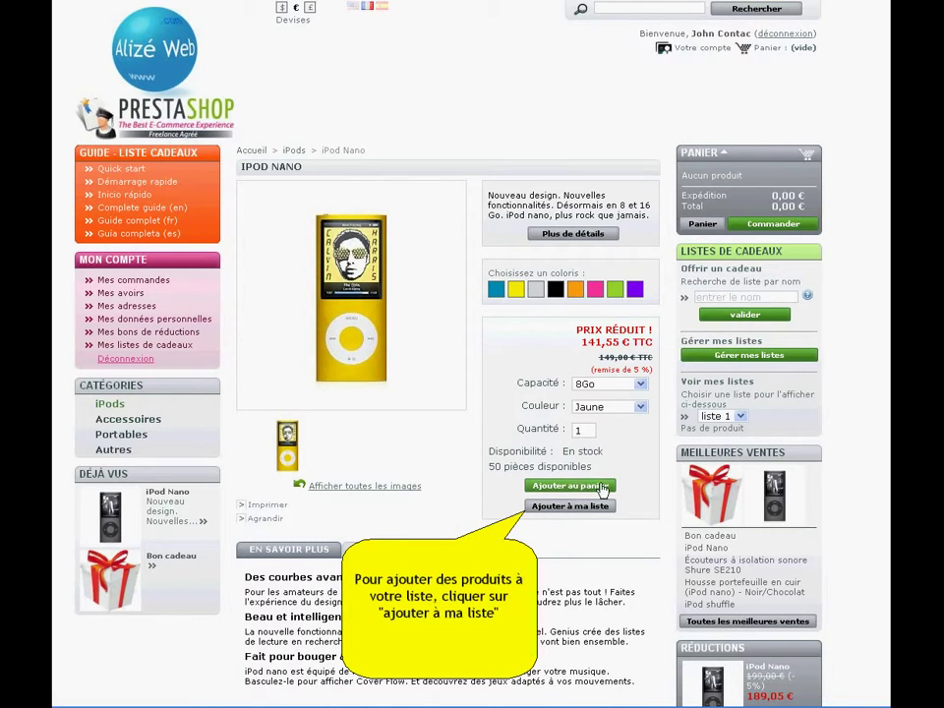
- Add the configured iPod Nano, 2 Housse portefeuille en cuir cases and 100 Bon cadeau vouchers to the gift list liste 1
{"action": "left_click", "coordinate": [546, 510]}
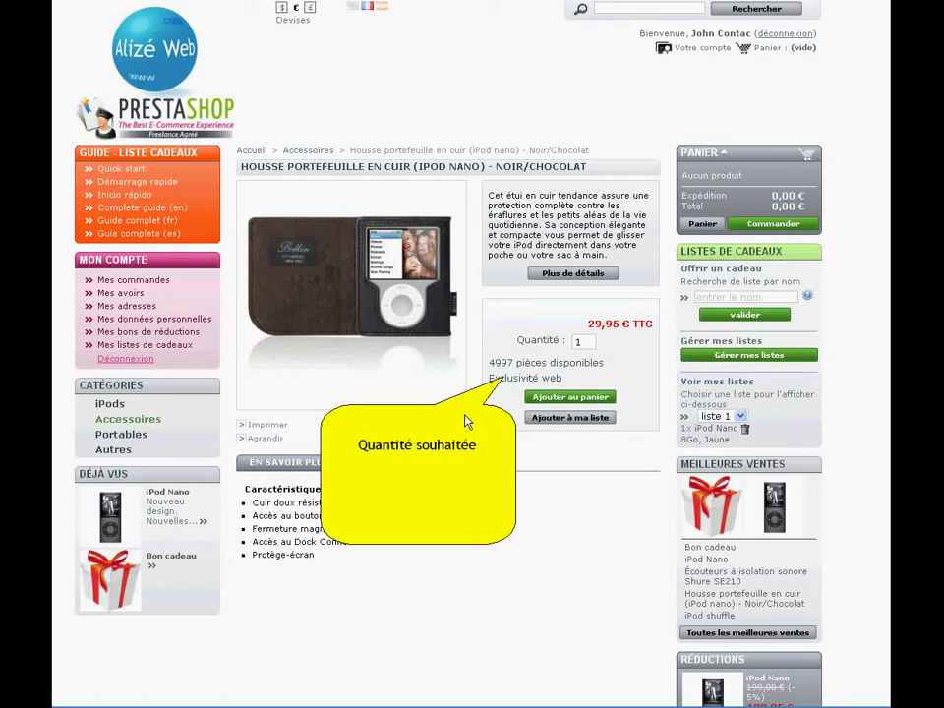
{"action": "left_click_drag", "start_coordinate": [579, 341], "coordinate": [573, 342]}
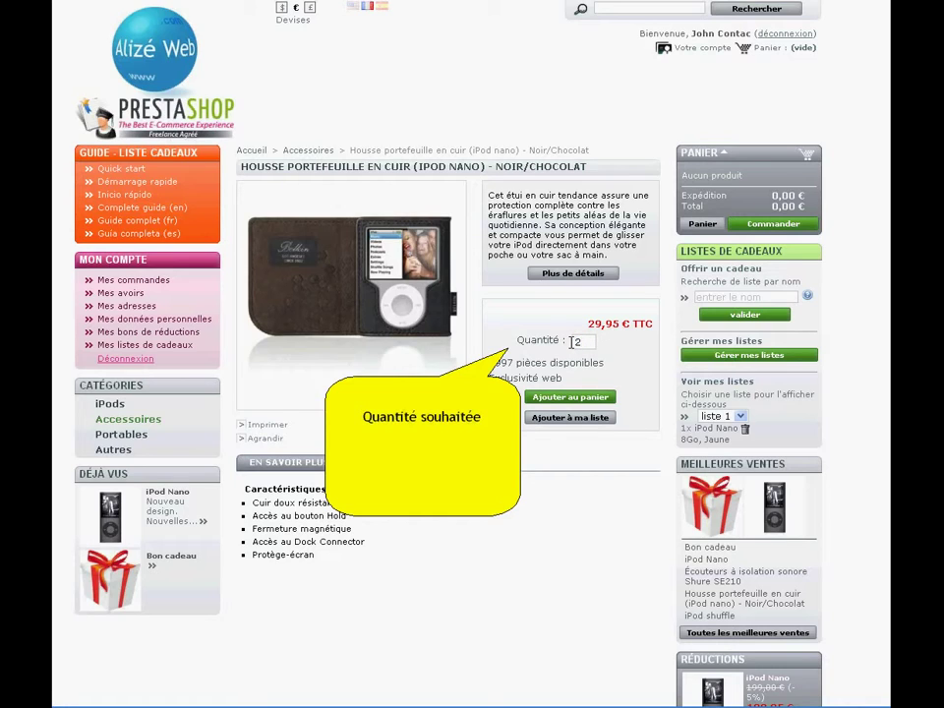
{"action": "left_click", "coordinate": [551, 418]}
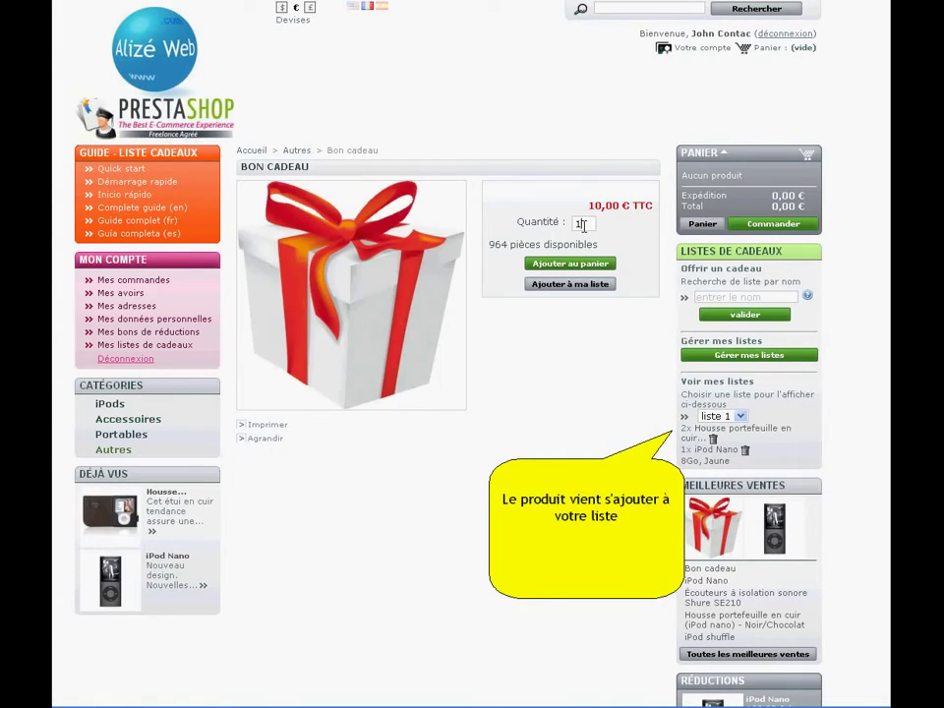
{"action": "type", "text": "00"}
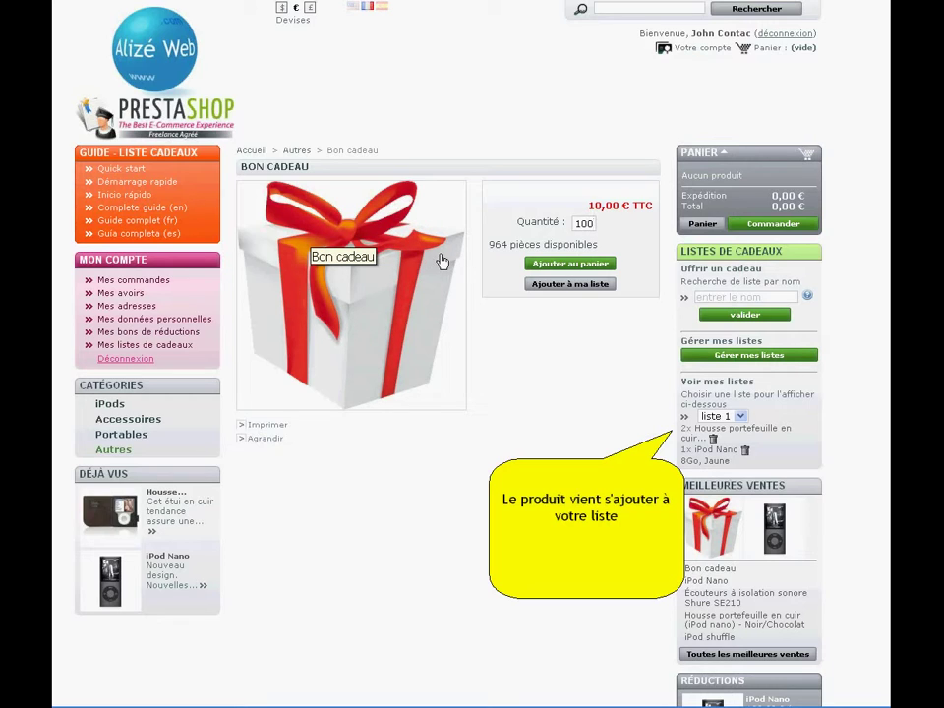
{"action": "left_click", "coordinate": [538, 287]}
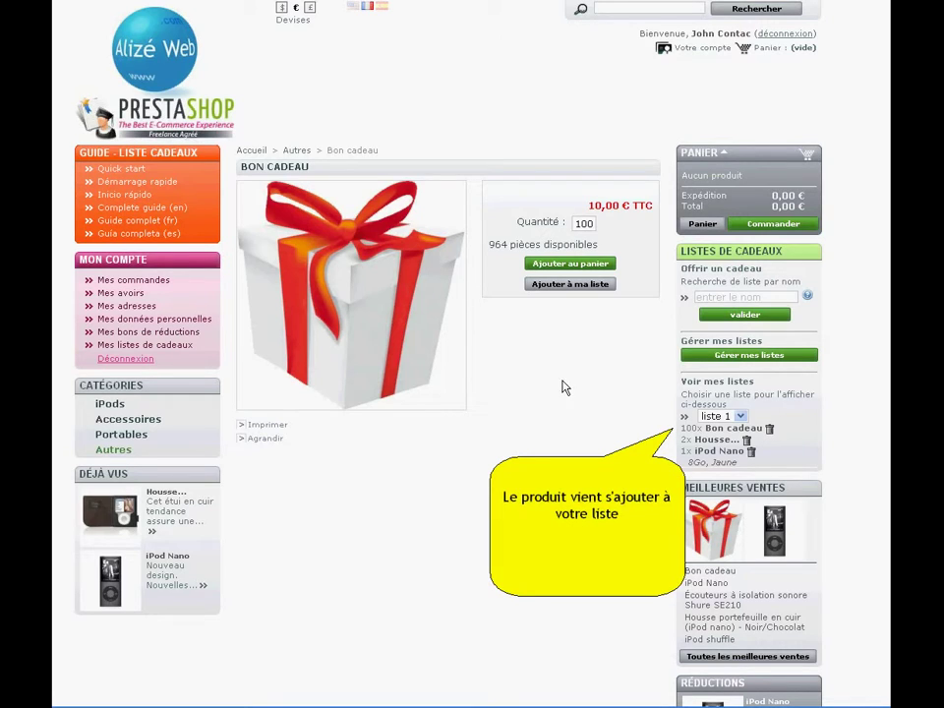
- Open liste 1 for management and save the Bon cadeau's list quantity as 90
{"action": "left_click", "coordinate": [710, 362]}
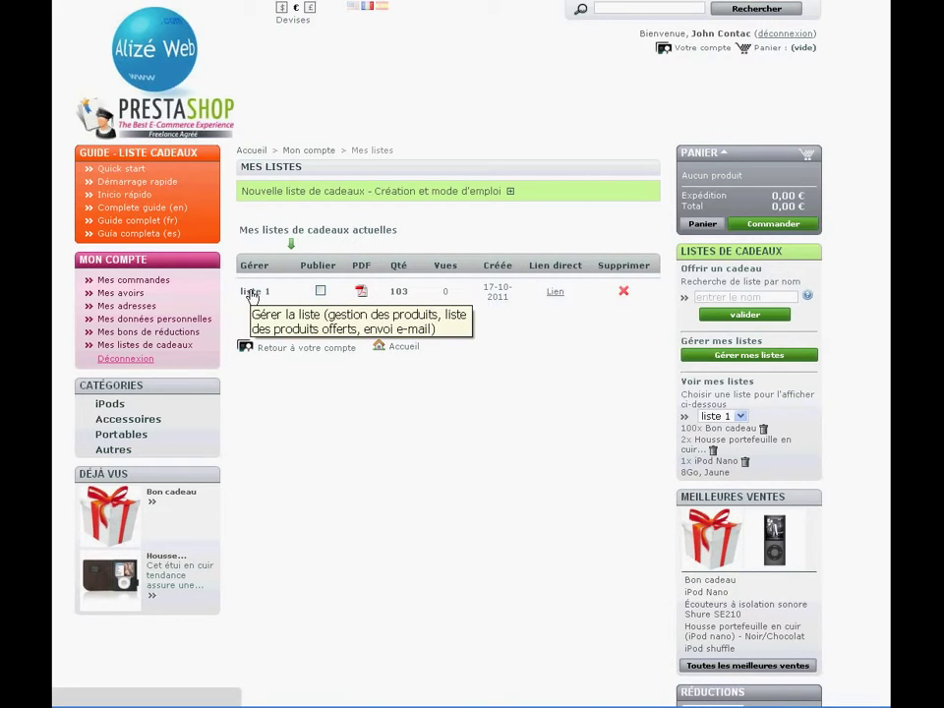
{"action": "left_click", "coordinate": [253, 292]}
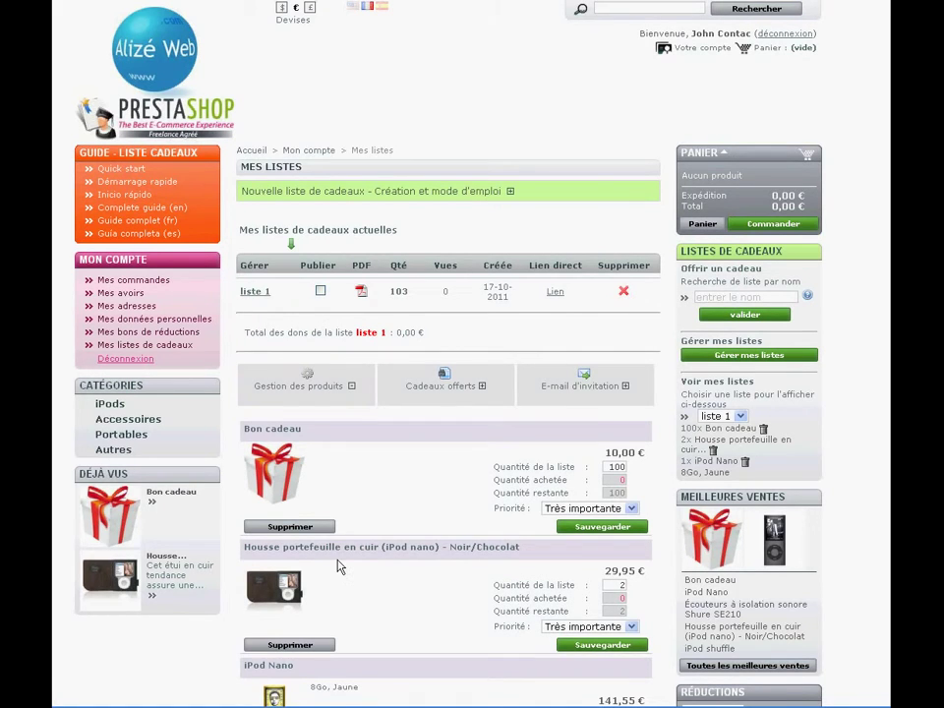
{"action": "scroll", "coordinate": [373, 315], "scroll_direction": "down", "scroll_amount": 3}
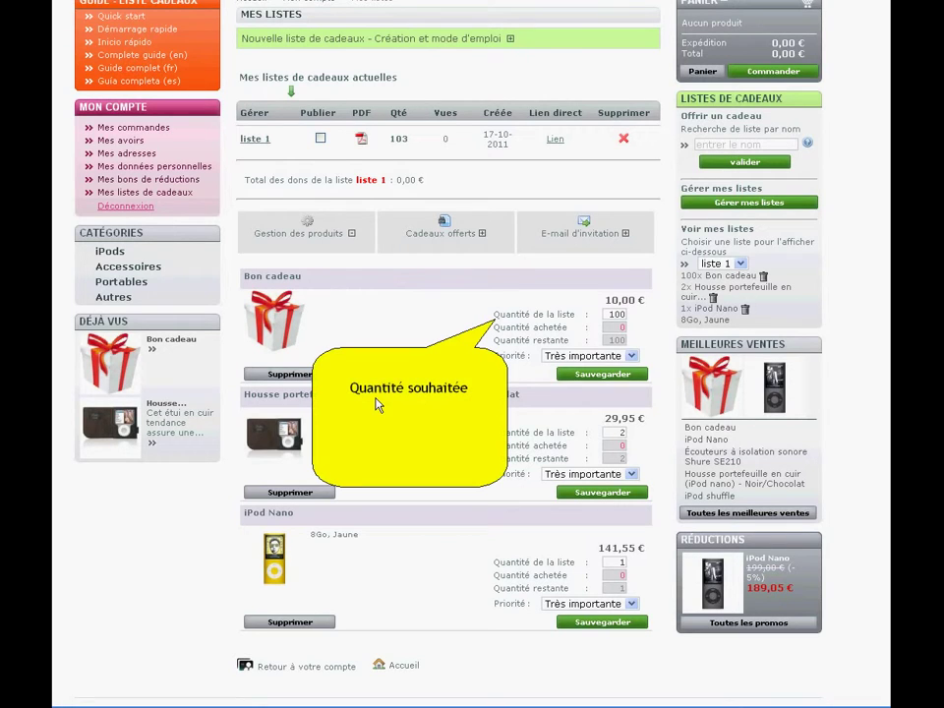
{"action": "double_click", "coordinate": [620, 315]}
{"action": "type", "text": "90"}
{"action": "left_click", "coordinate": [583, 373]}
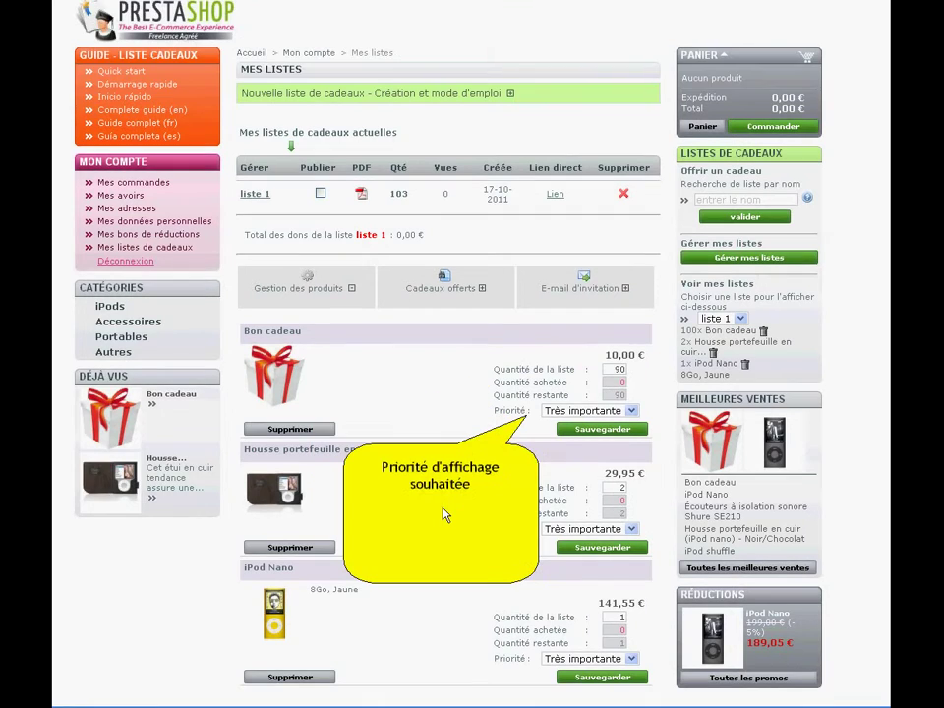
- Set the Bon cadeau's display priority to Top, save it and review the available priority levels
{"action": "left_click", "coordinate": [590, 412]}
{"action": "left_click", "coordinate": [590, 422]}
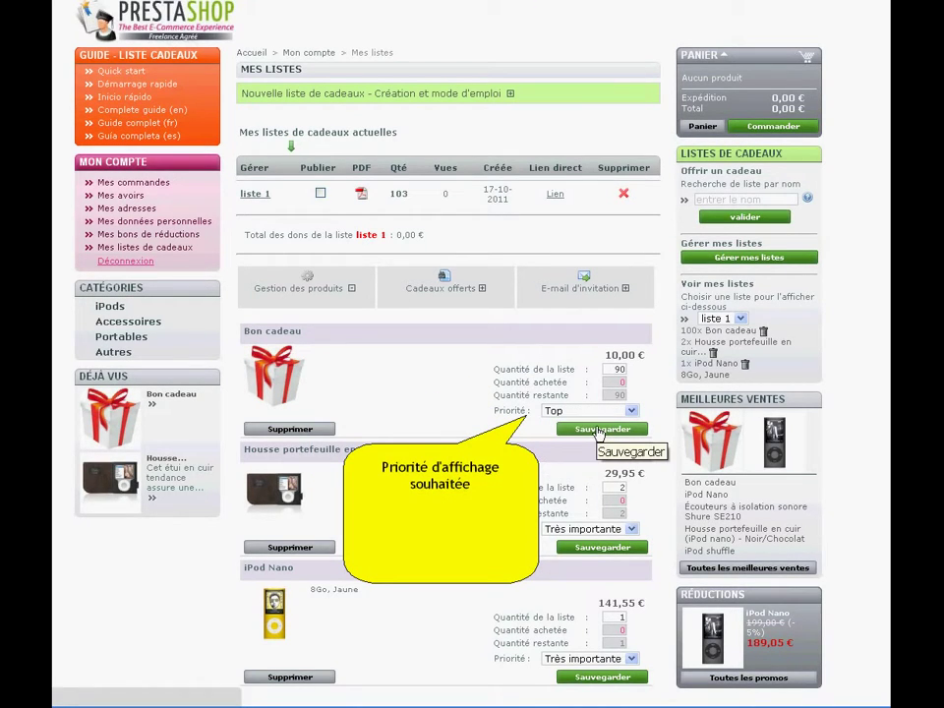
{"action": "left_click", "coordinate": [600, 430]}
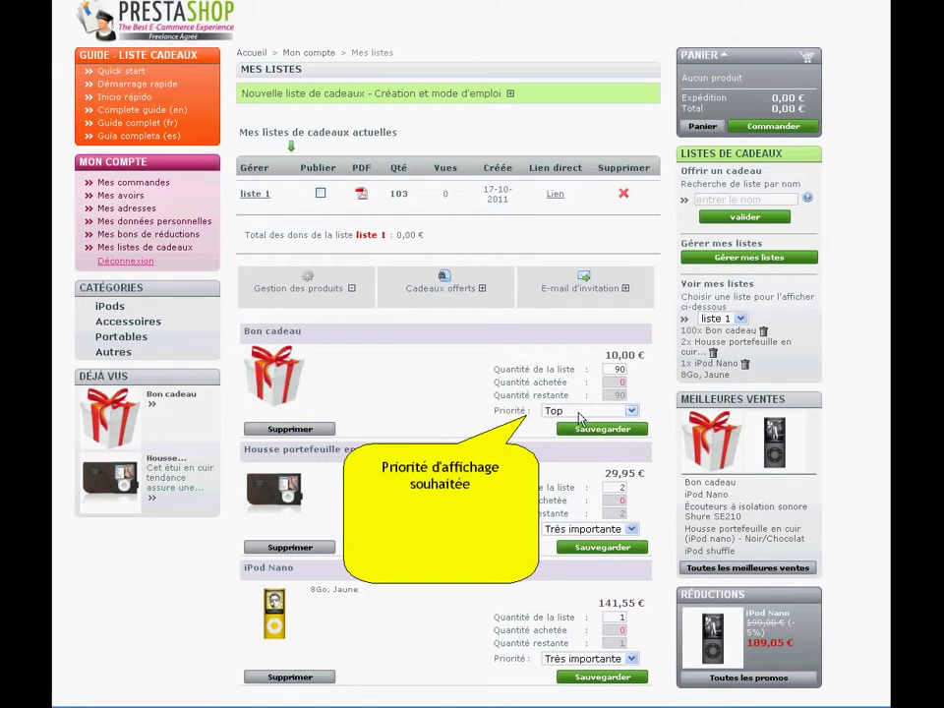
{"action": "left_click", "coordinate": [631, 412]}
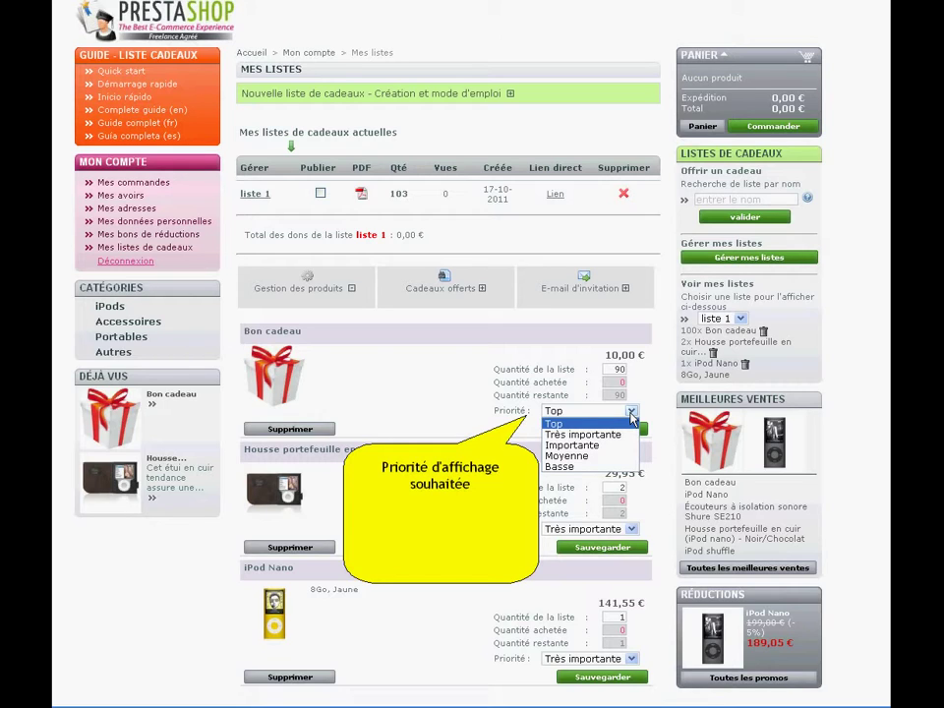
{"action": "left_click", "coordinate": [632, 414]}
- Set the display priority of the Housse portefeuille en cuir case to Moyenne
{"action": "left_click", "coordinate": [634, 530]}
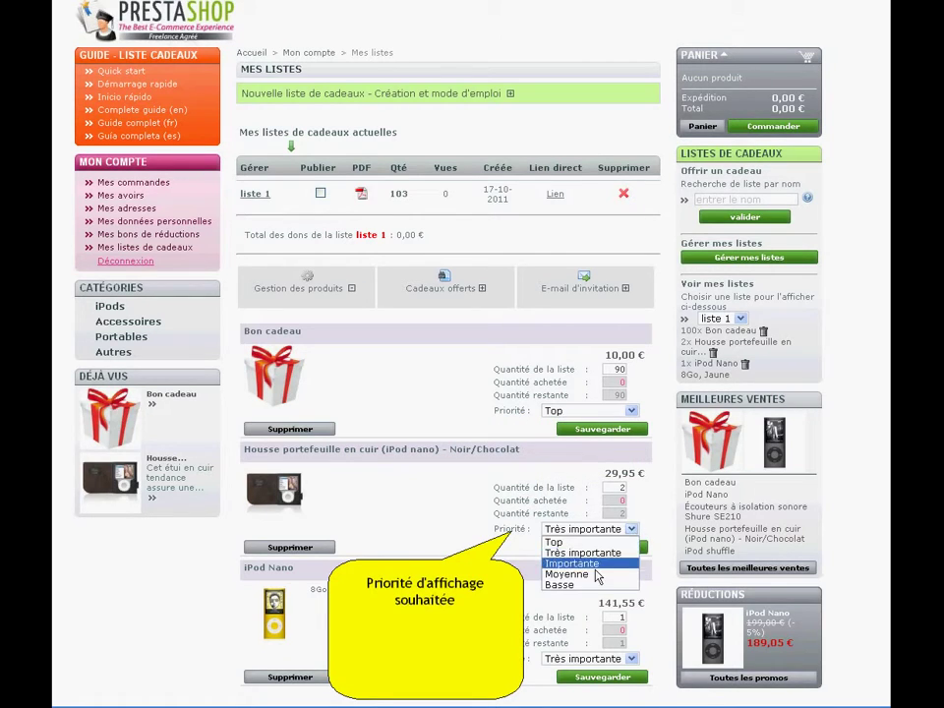
{"action": "left_click", "coordinate": [598, 572]}
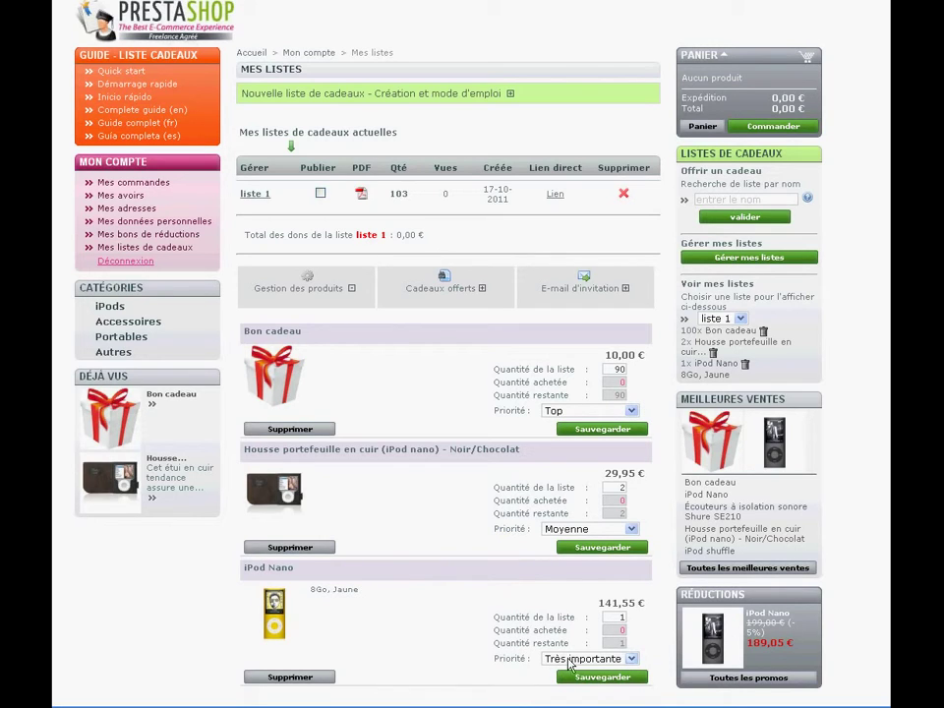
{"action": "mouse_move", "coordinate": [515, 528]}
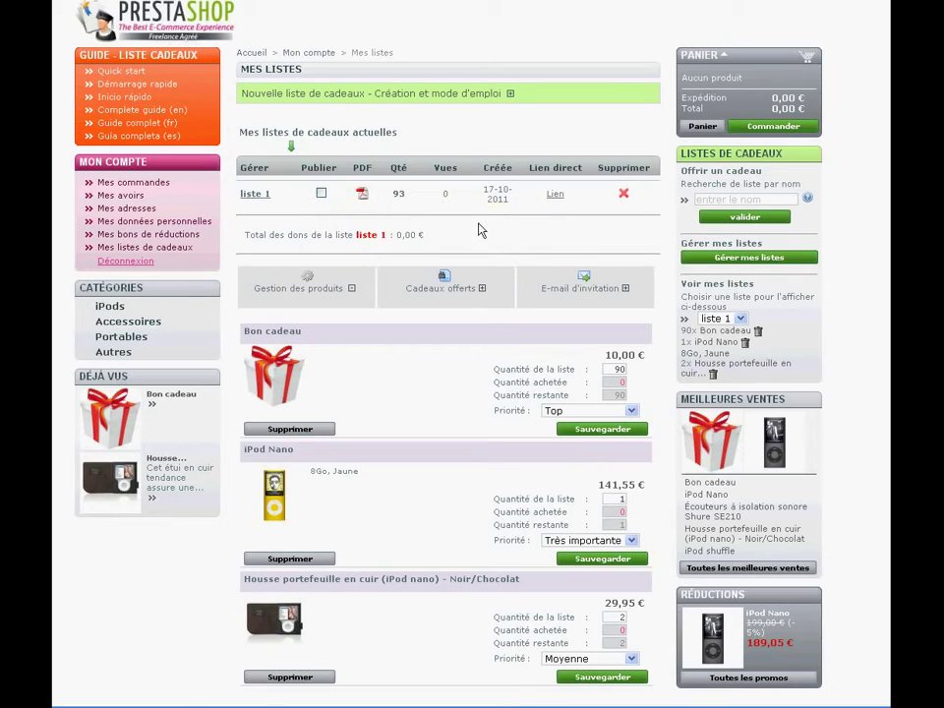
- Publish liste 1, and check its donation total and the gifts already offered
{"action": "left_click", "coordinate": [321, 195]}
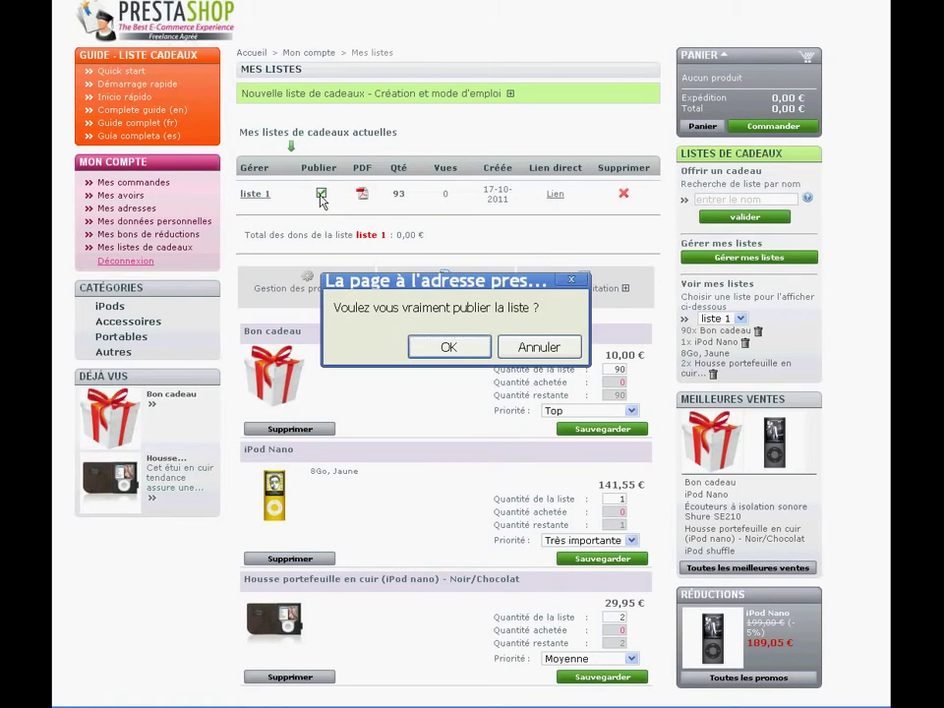
{"action": "left_click", "coordinate": [448, 348]}
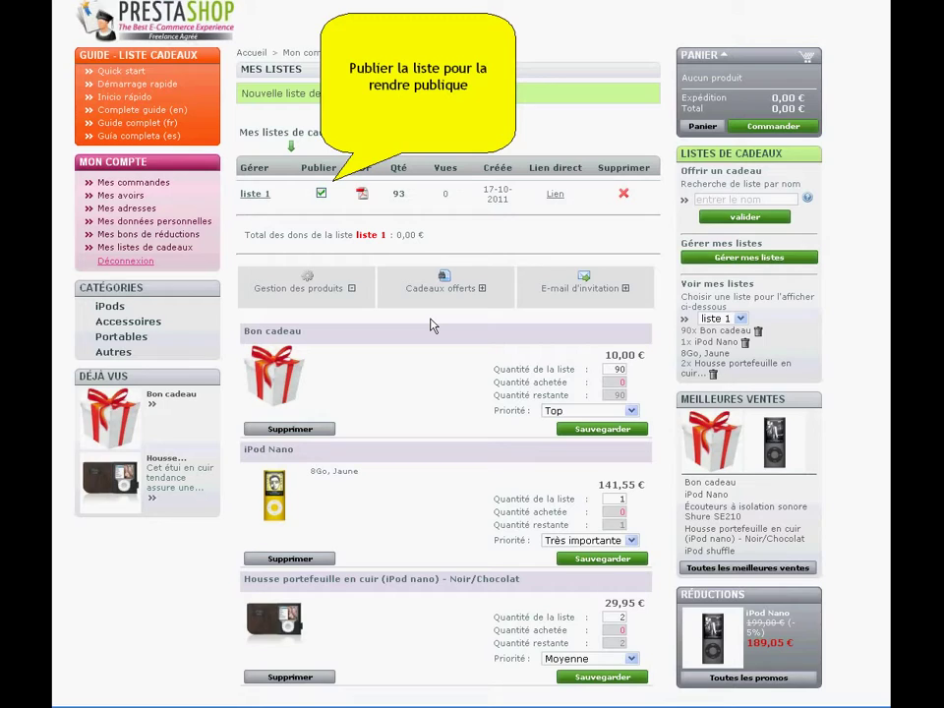
{"action": "left_click_drag", "start_coordinate": [426, 236], "coordinate": [394, 236]}
{"action": "left_click", "coordinate": [445, 235]}
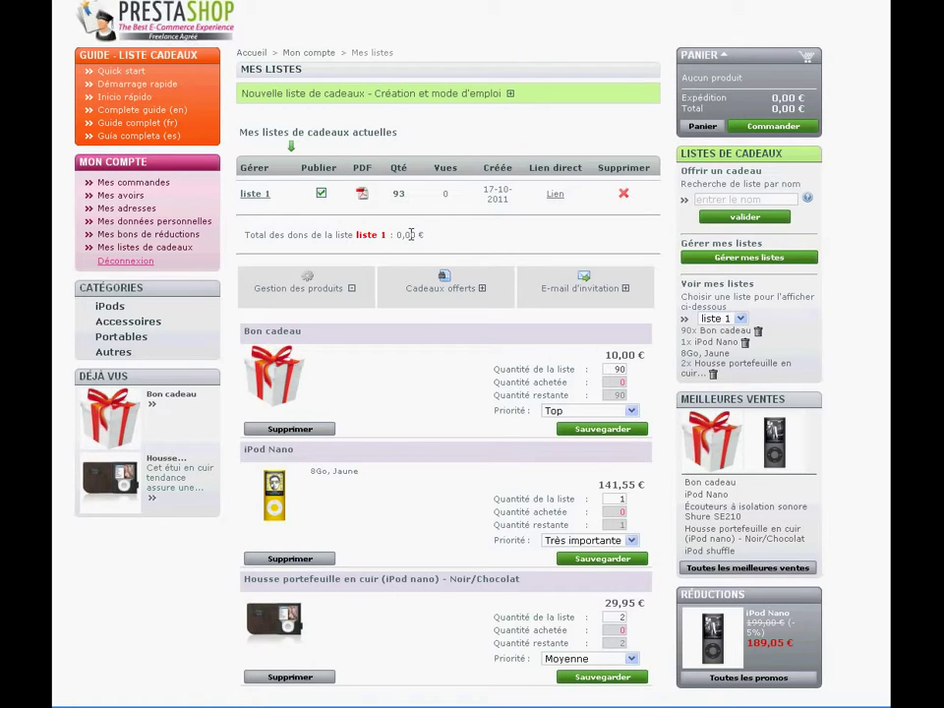
{"action": "left_click", "coordinate": [409, 290]}
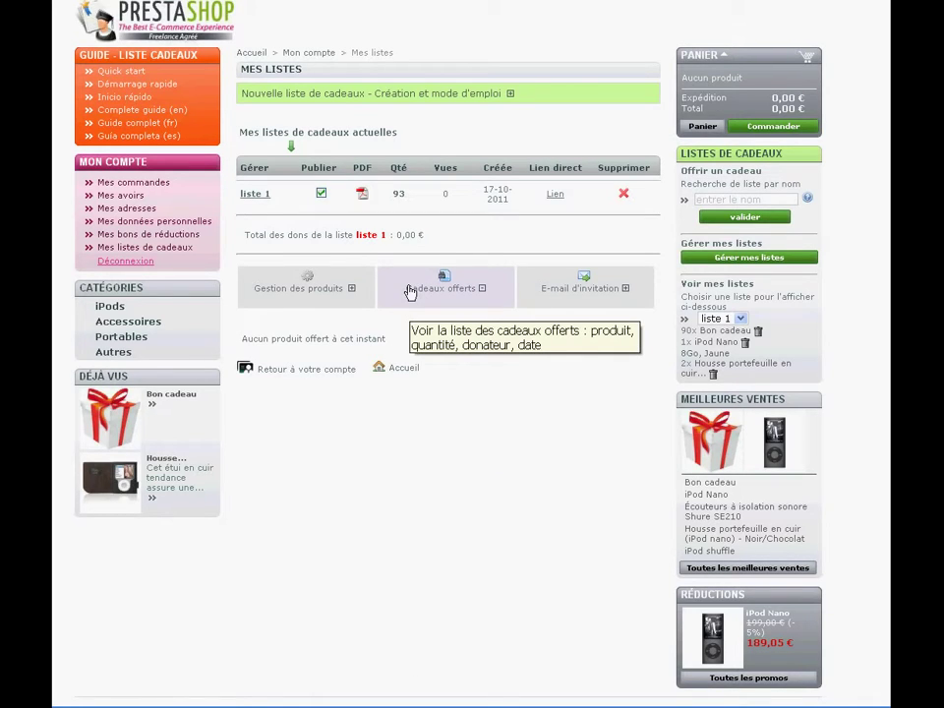
- Display the invitation e-mail form for liste 1 and copy the address of the link to the list
{"action": "left_click", "coordinate": [566, 298]}
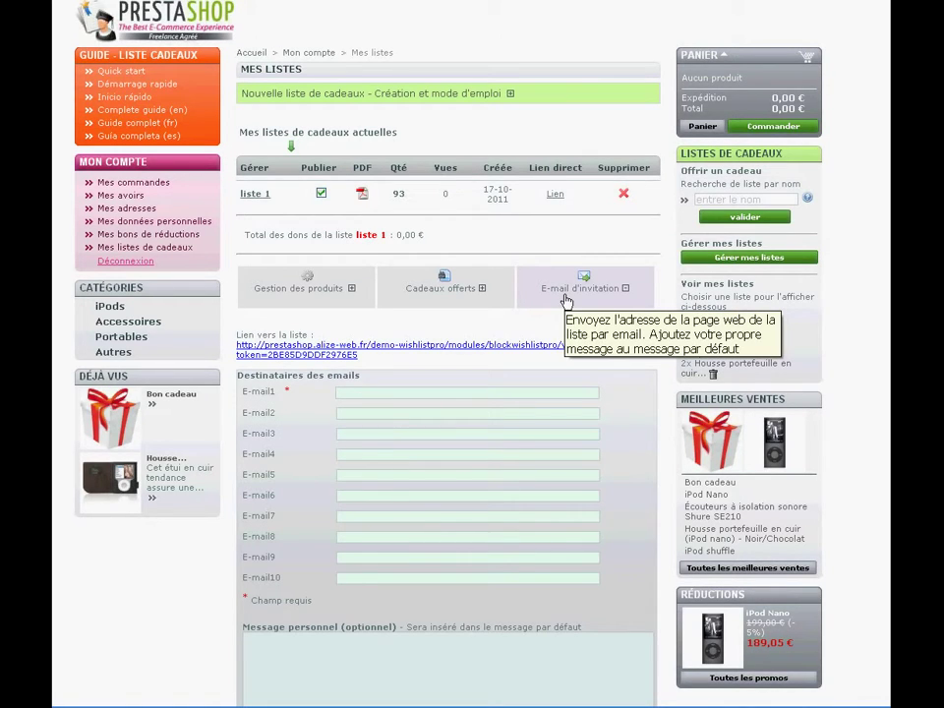
{"action": "right_click", "coordinate": [449, 350]}
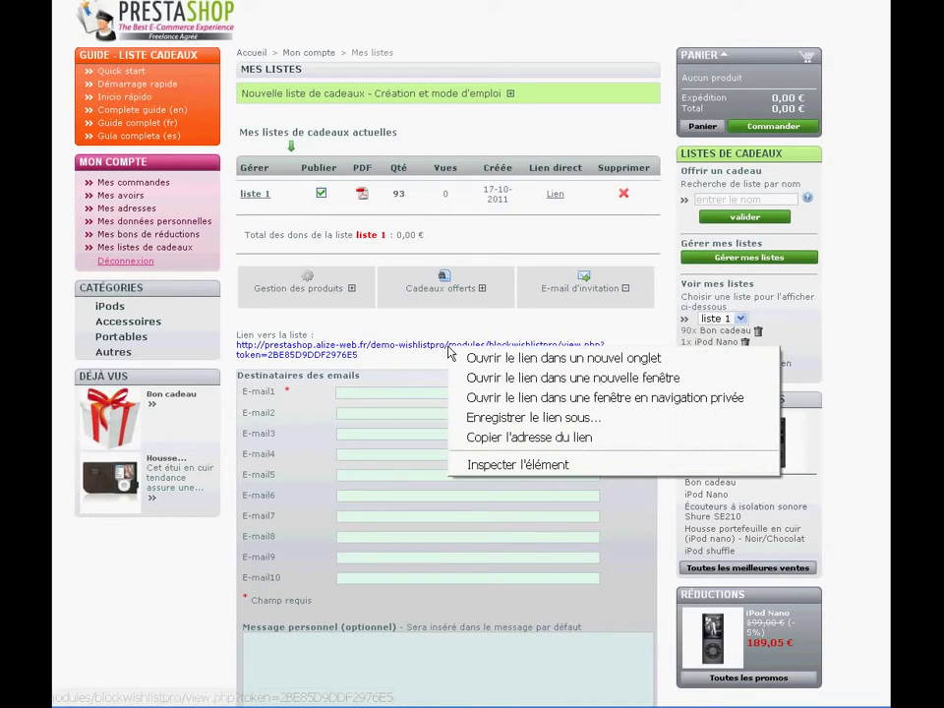
{"action": "left_click", "coordinate": [495, 438]}
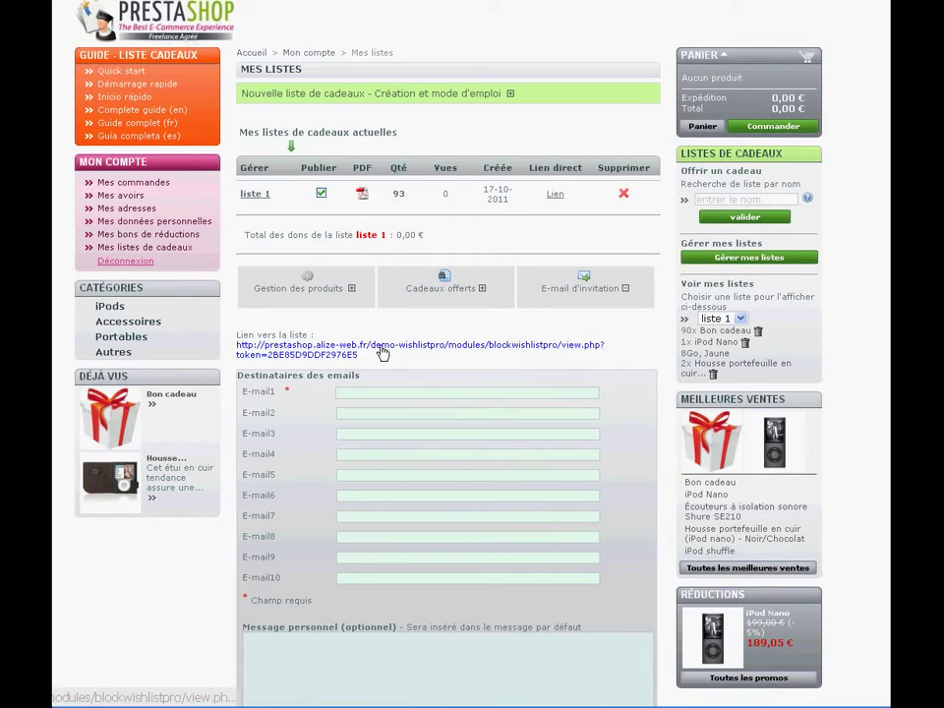
{"action": "right_click", "coordinate": [385, 348]}
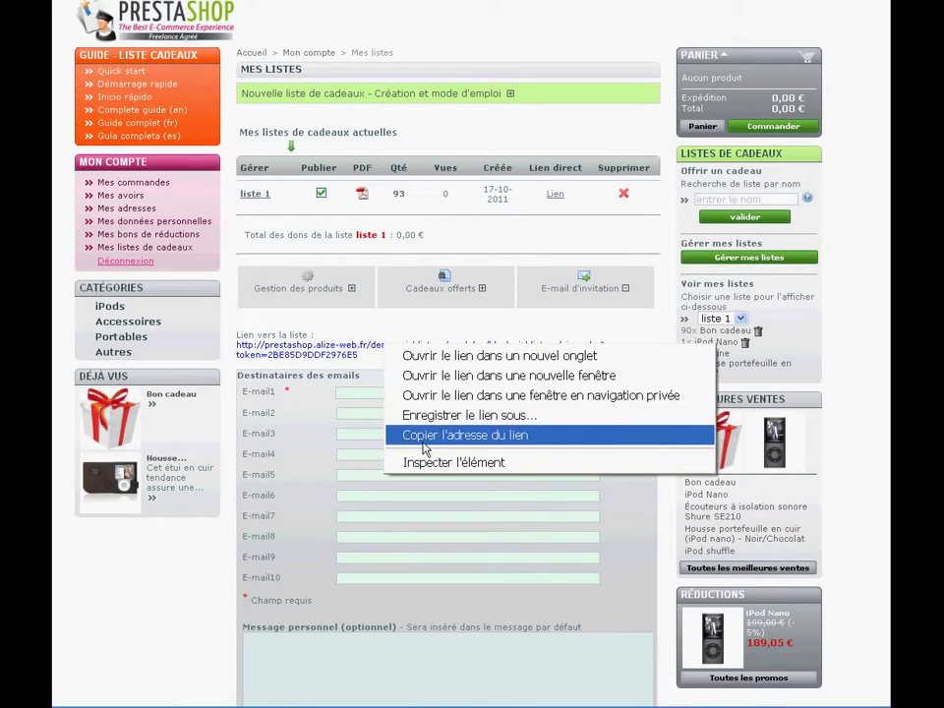
{"action": "left_click", "coordinate": [375, 364]}
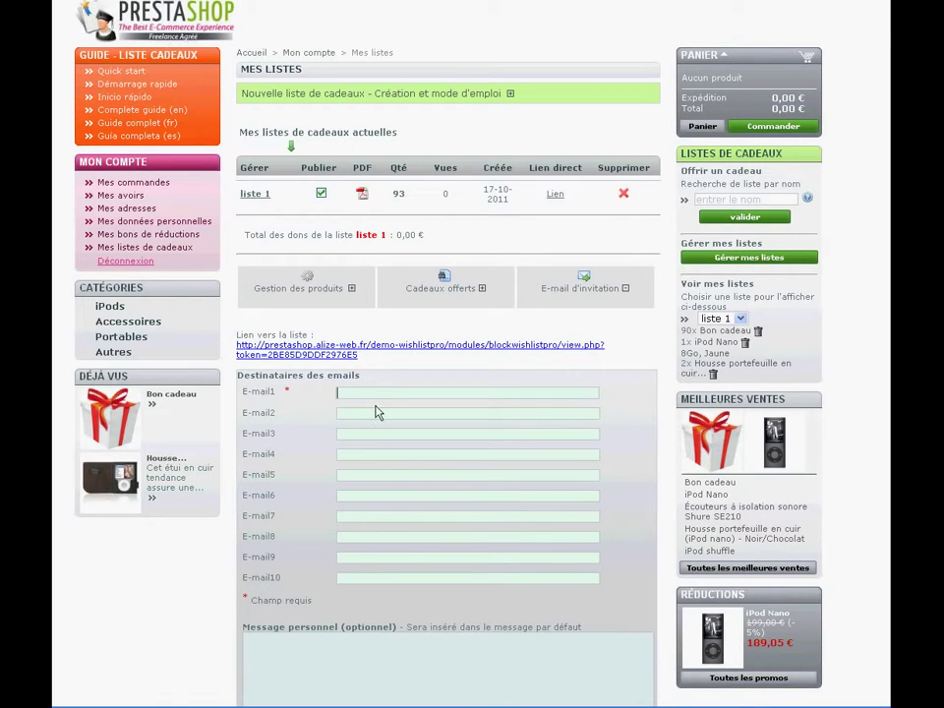
- Write the personal message "Nous sommes heureux de vous faire part de ..." and preview the generated invitation e-mail containing it
{"action": "scroll", "coordinate": [383, 413], "scroll_direction": "down", "scroll_amount": 2}
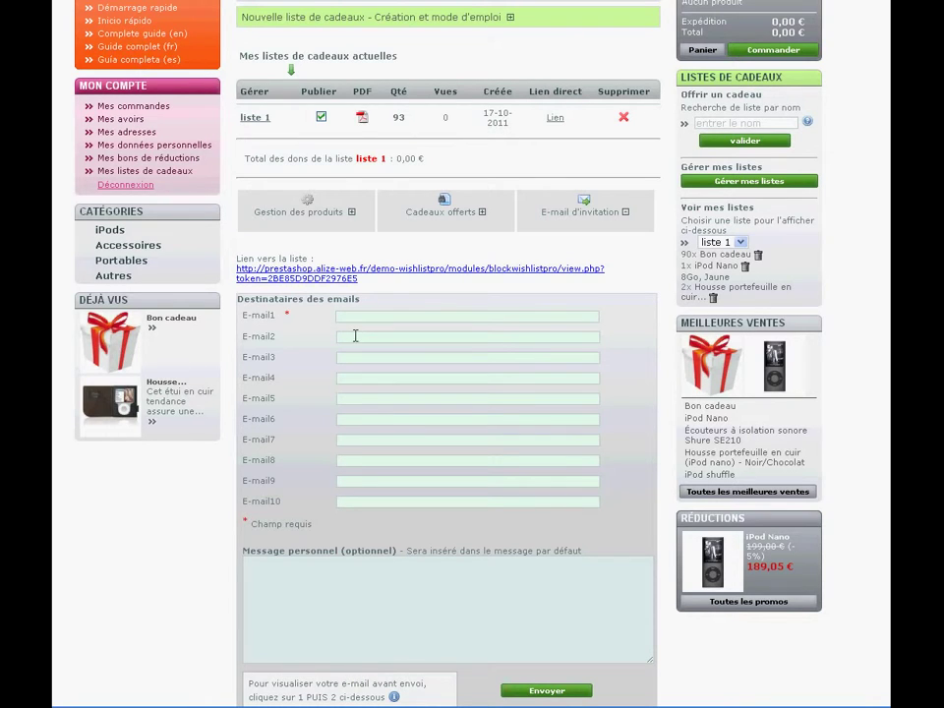
{"action": "scroll", "coordinate": [358, 464], "scroll_direction": "down", "scroll_amount": 2}
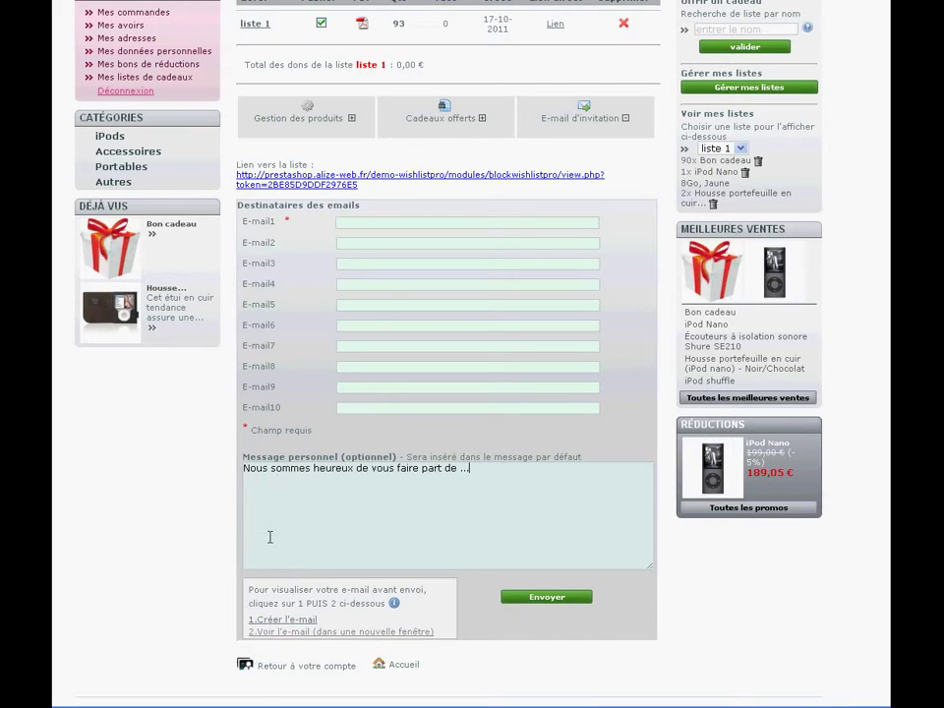
{"action": "left_click", "coordinate": [304, 622]}
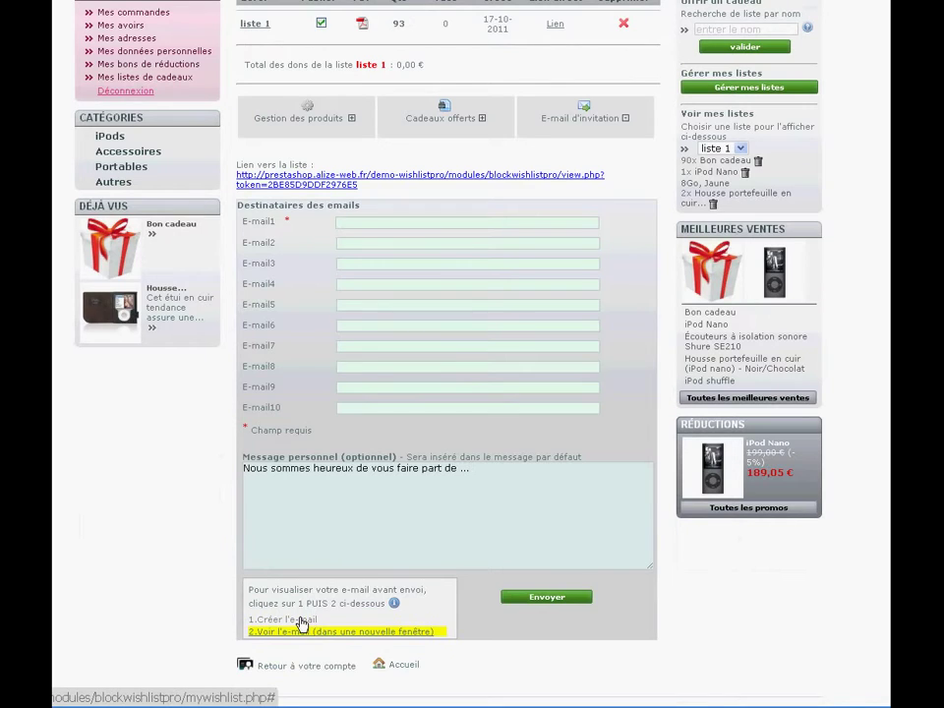
{"action": "left_click", "coordinate": [301, 630]}
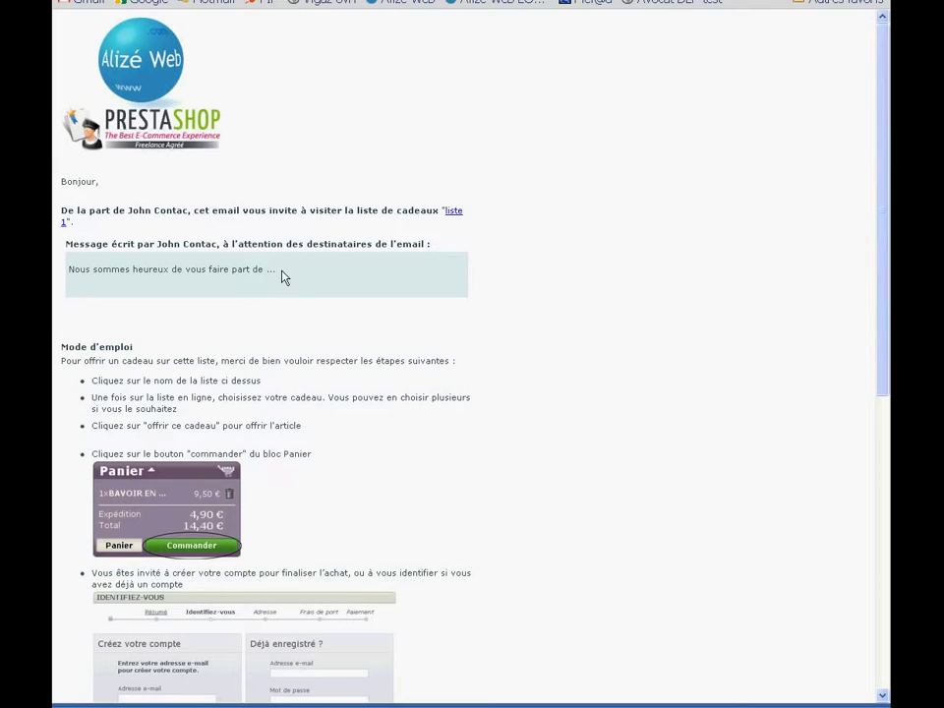
{"action": "left_click_drag", "start_coordinate": [281, 278], "coordinate": [69, 273]}
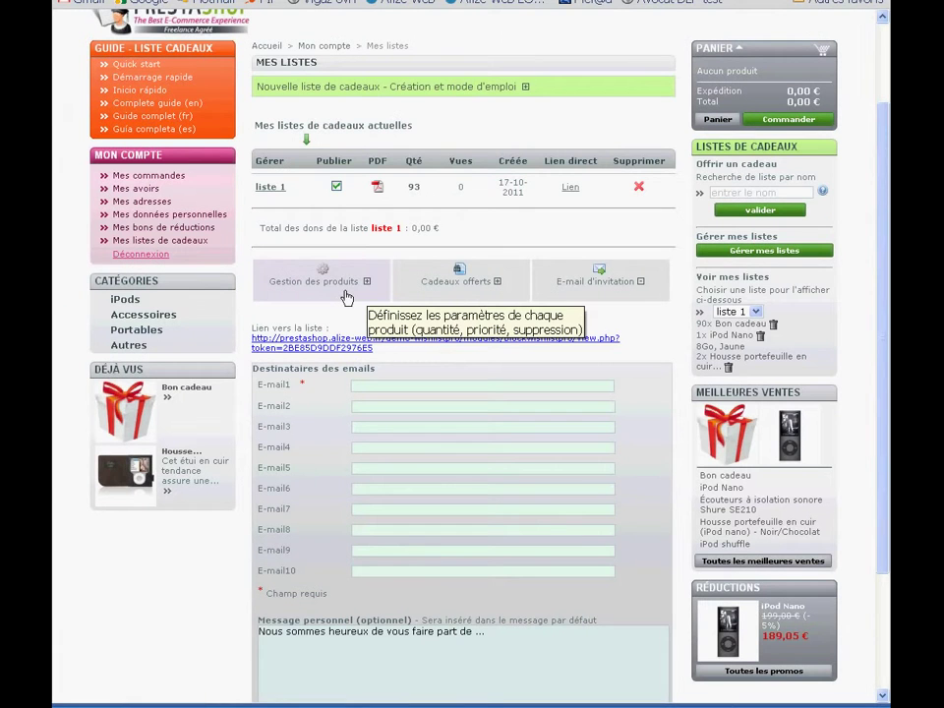
- Review the product management, offered gifts and invitation e-mail sections of liste 1
{"action": "left_click", "coordinate": [345, 295]}
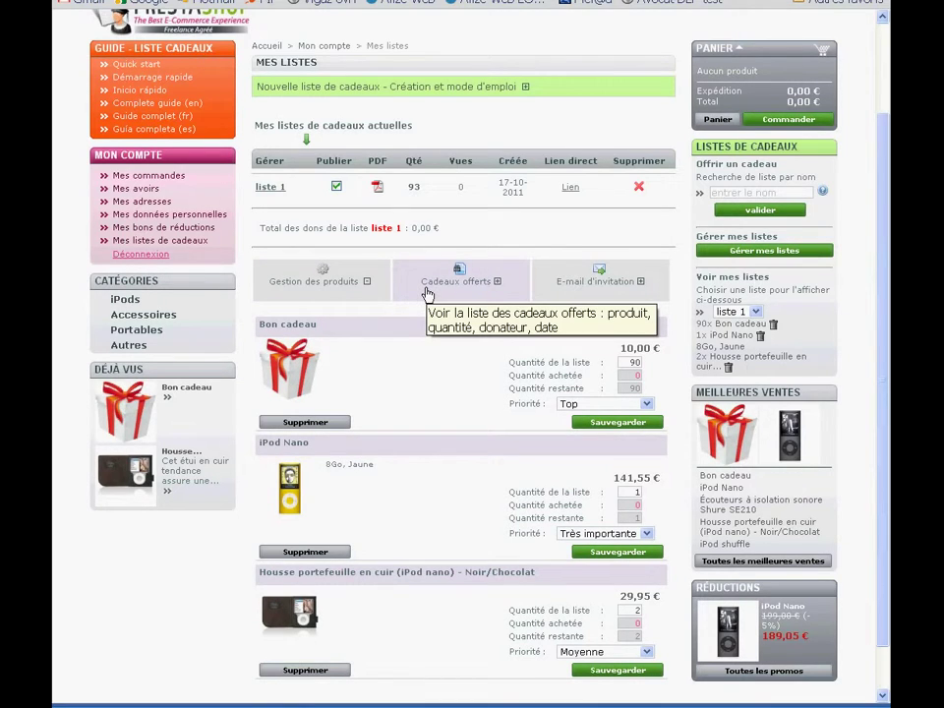
{"action": "left_click", "coordinate": [428, 285]}
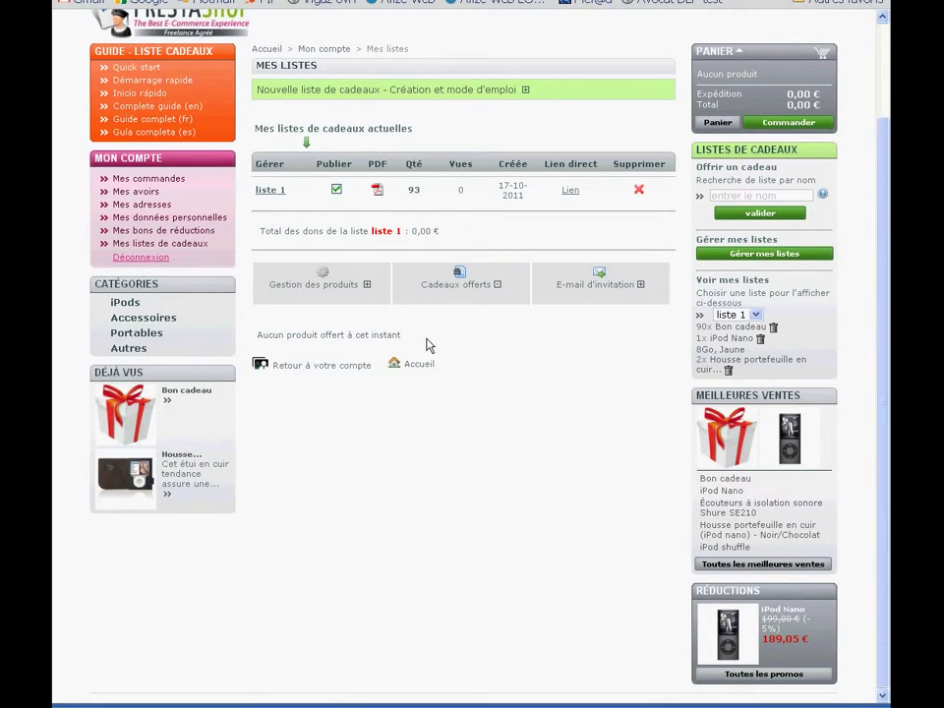
{"action": "left_click", "coordinate": [564, 289]}
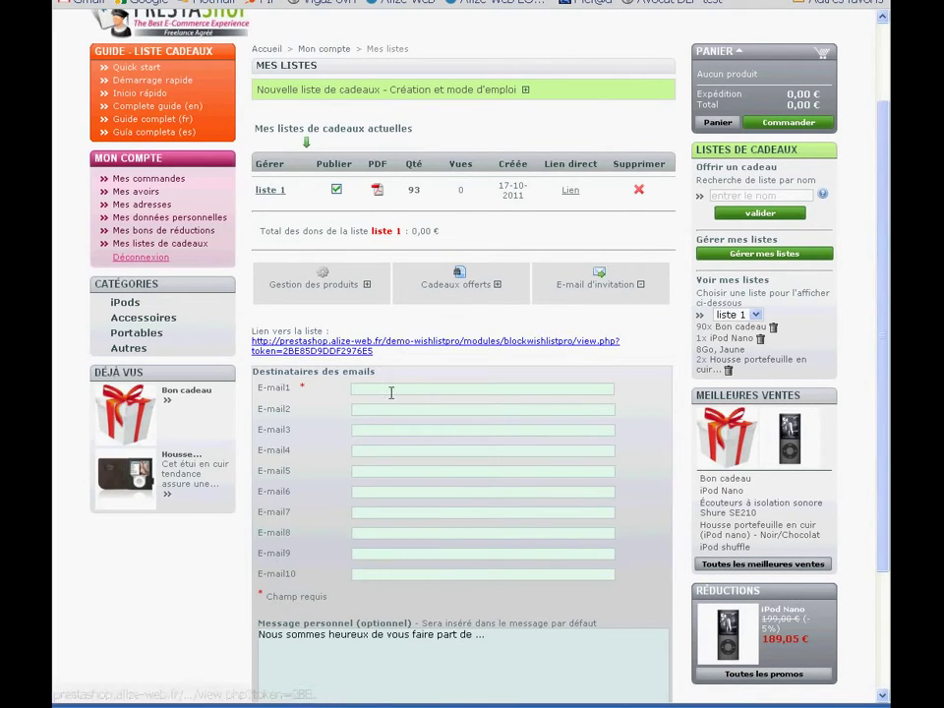
{"action": "scroll", "coordinate": [393, 392], "scroll_direction": "down", "scroll_amount": 2}
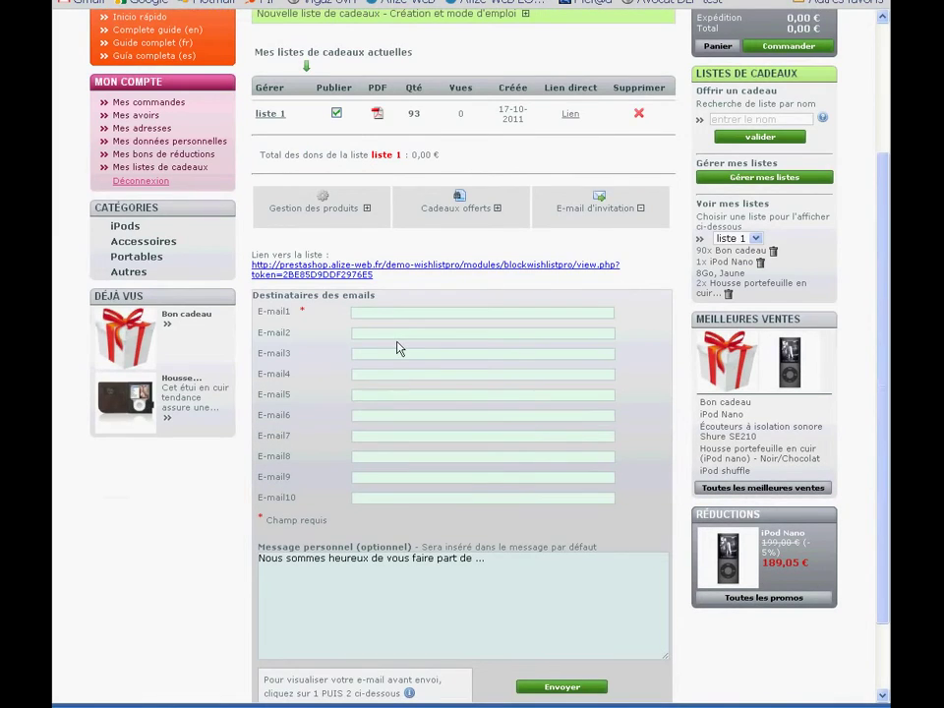
{"action": "scroll", "coordinate": [399, 349], "scroll_direction": "up", "scroll_amount": 5}
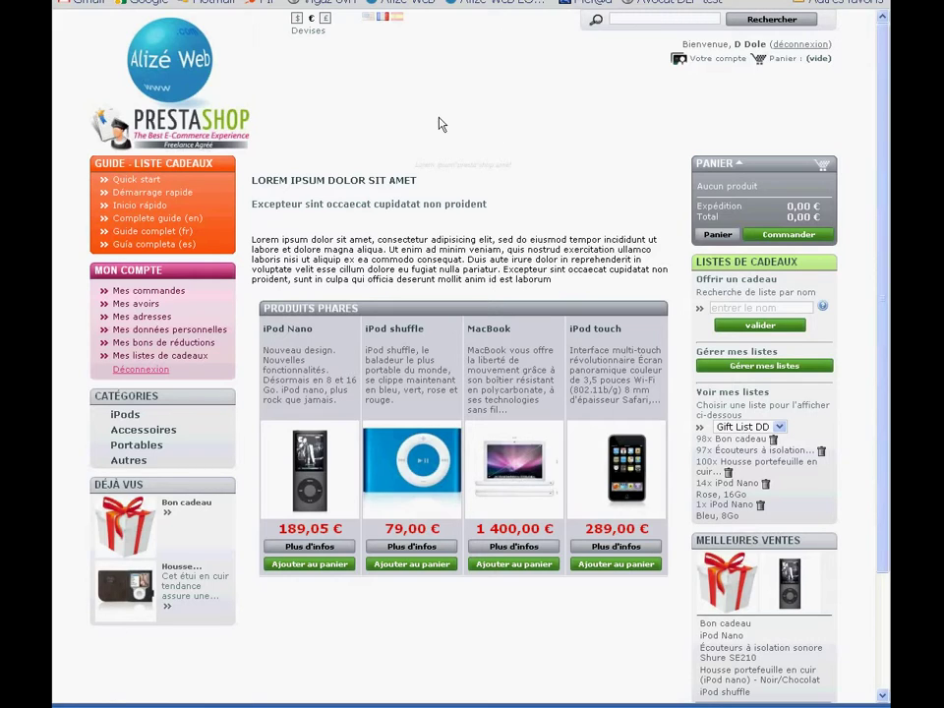
- Search the gift lists by the start of the creator's last name and open liste 1 from the matches
{"action": "double_click", "coordinate": [746, 44]}
{"action": "left_click", "coordinate": [723, 307]}
{"action": "type", "text": "cont"}
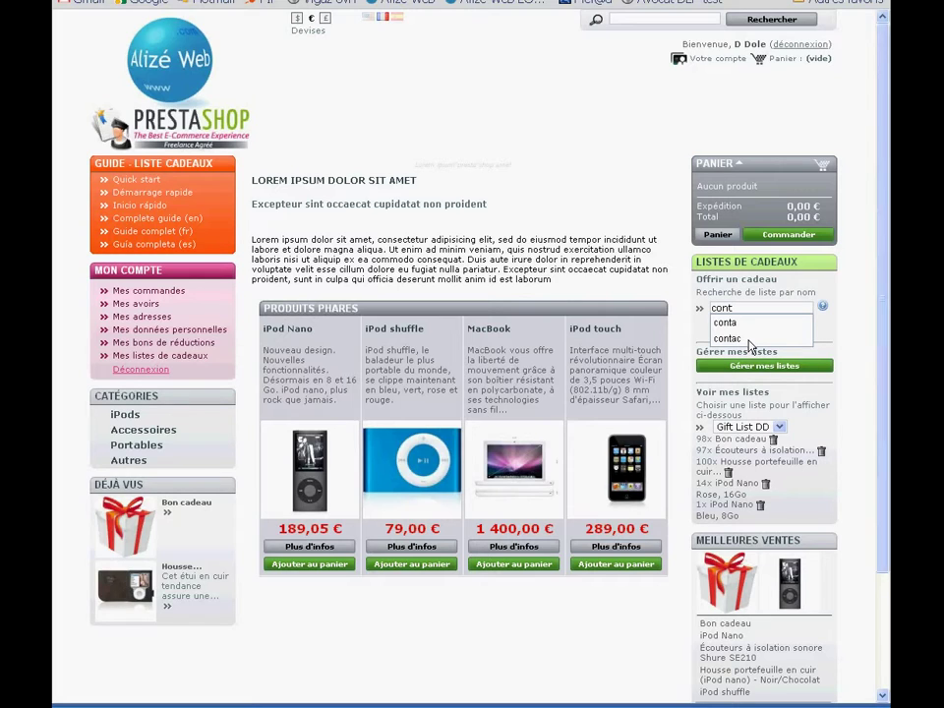
{"action": "left_click", "coordinate": [708, 288]}
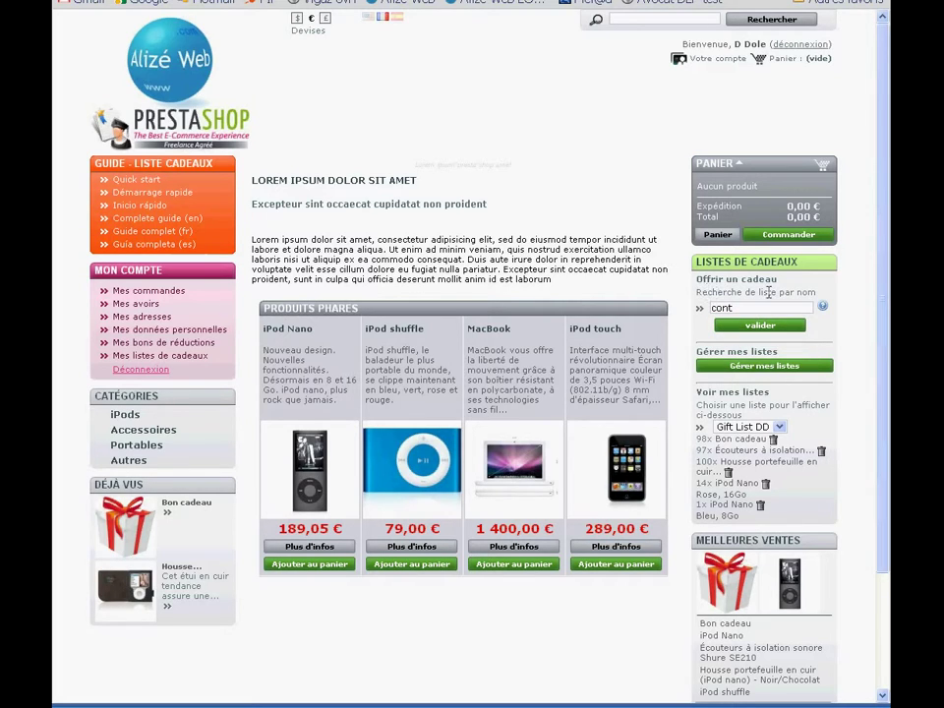
{"action": "mouse_move", "coordinate": [824, 309]}
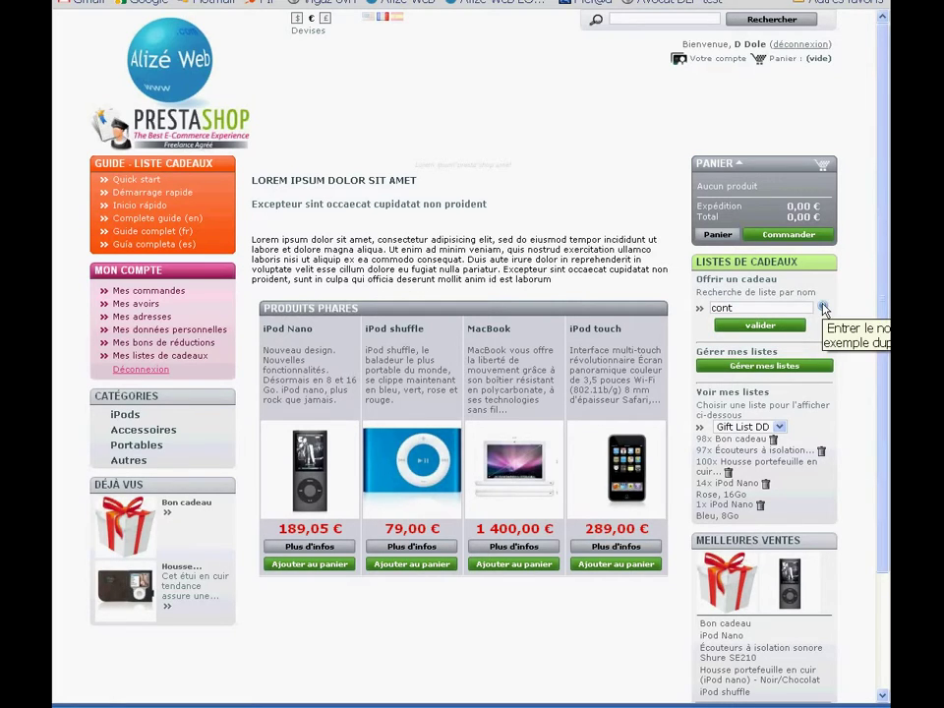
{"action": "left_click", "coordinate": [742, 329]}
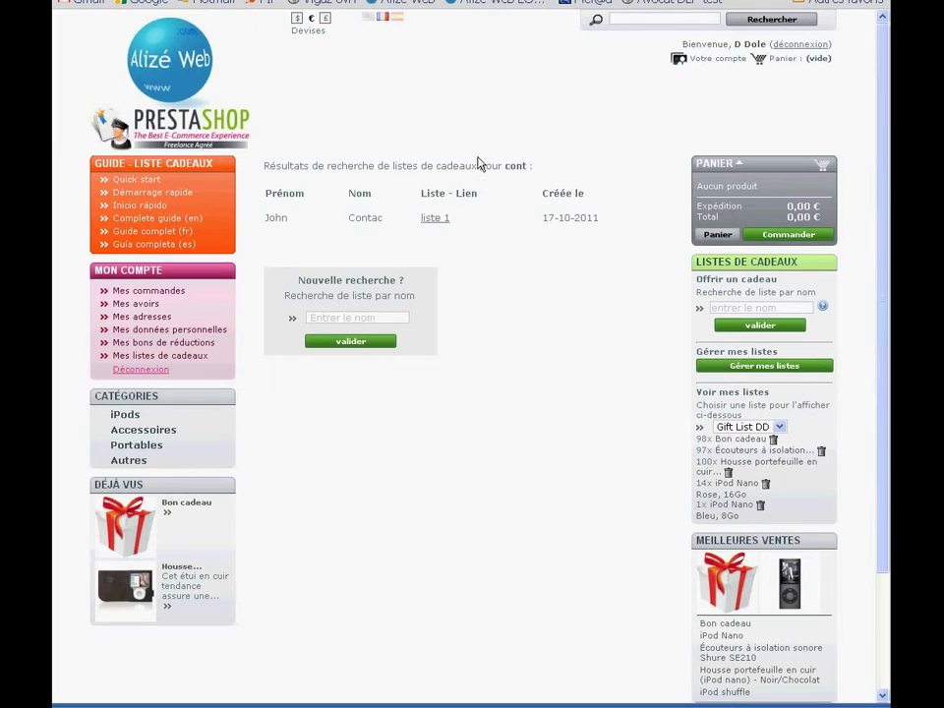
{"action": "left_click", "coordinate": [440, 221]}
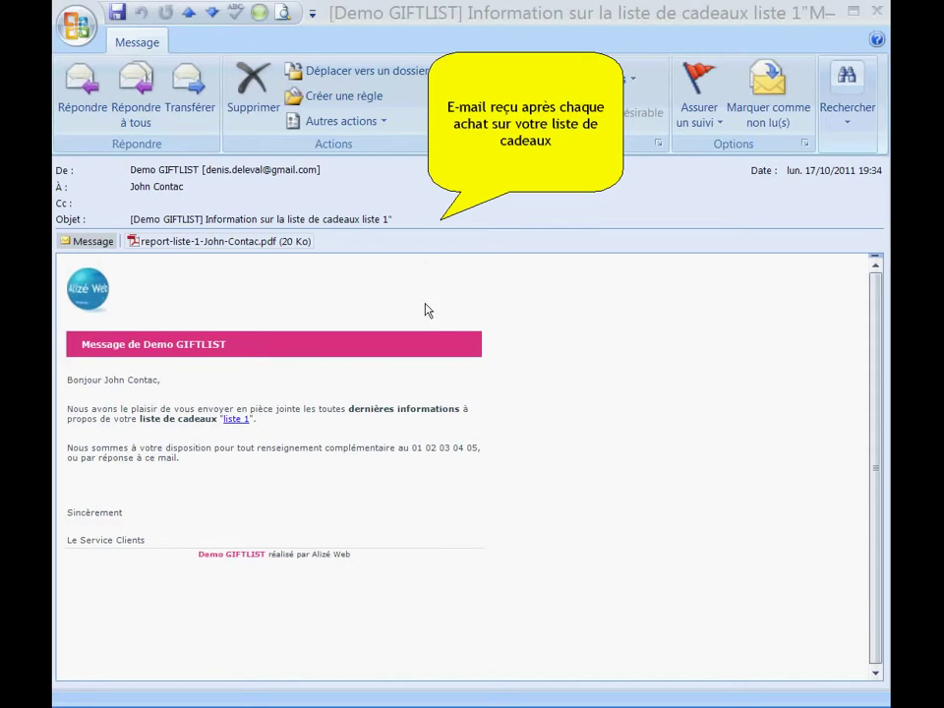
- Open the PDF report attached to the purchase notification e-mail, and check the donation total of liste 1 in the gift list page
{"action": "double_click", "coordinate": [252, 244]}
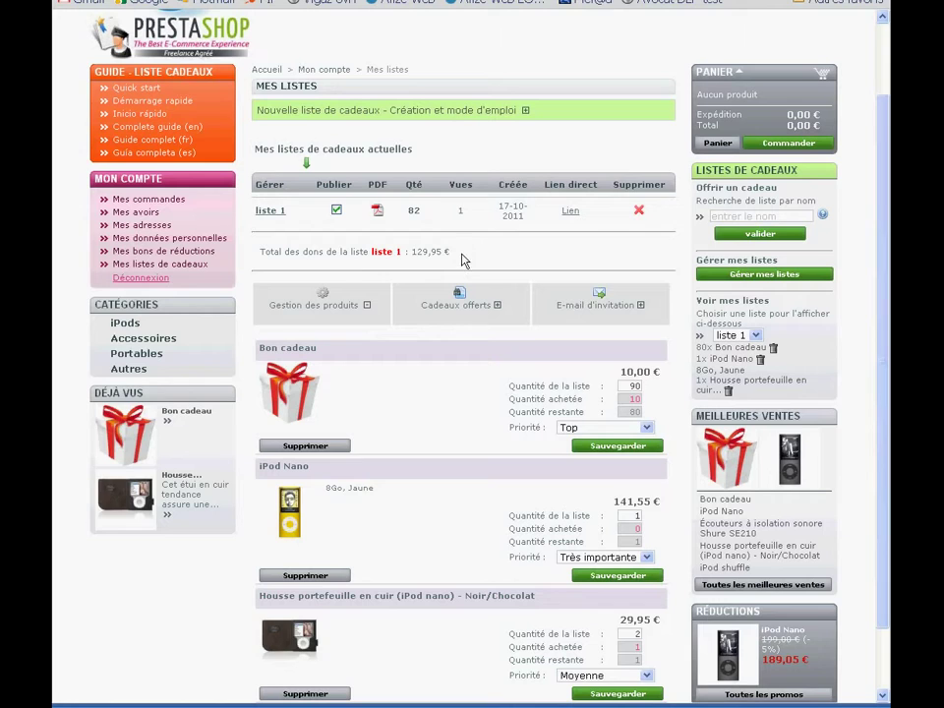
{"action": "left_click_drag", "start_coordinate": [454, 253], "coordinate": [414, 256]}
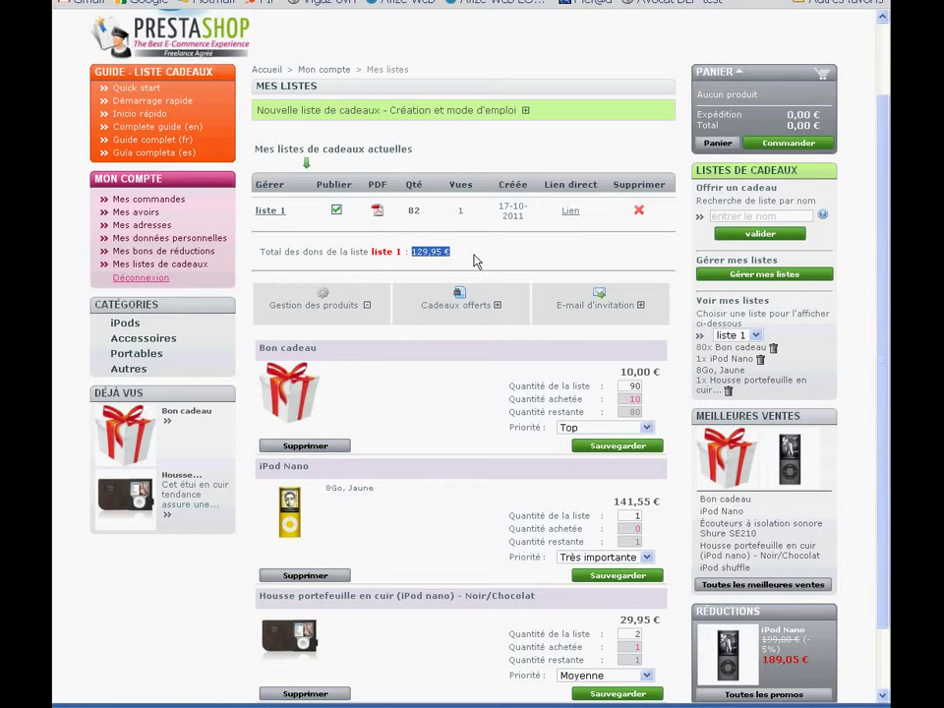
{"action": "left_click", "coordinate": [330, 260]}
{"action": "scroll", "coordinate": [345, 382], "scroll_direction": "down", "scroll_amount": 2}
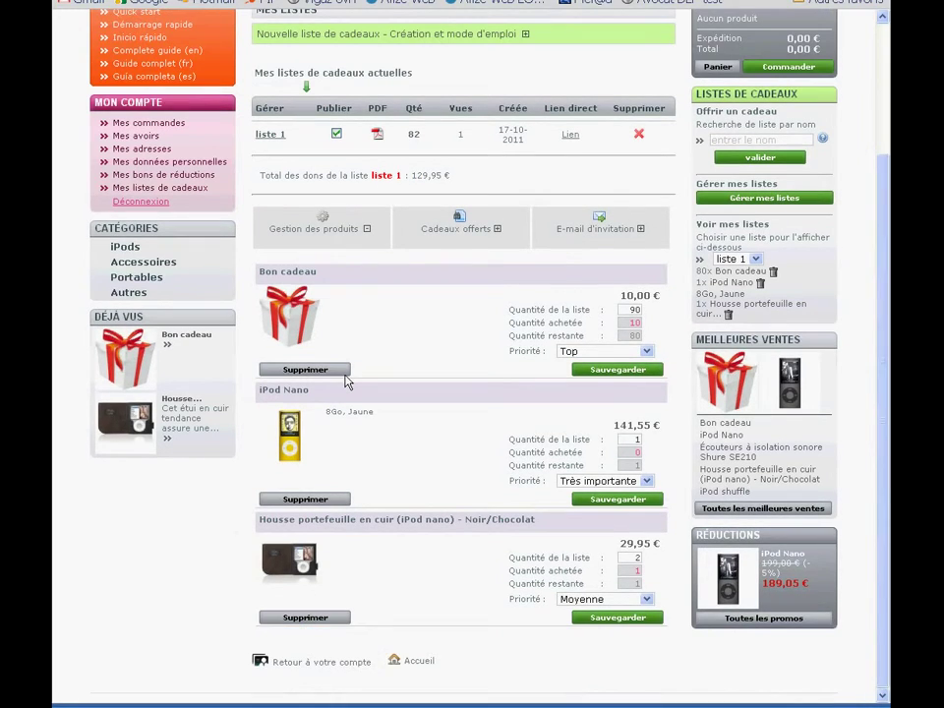
- Collapse and reopen the product management of liste 1 to check the purchased and remaining quantities of its products
{"action": "left_click", "coordinate": [297, 228]}
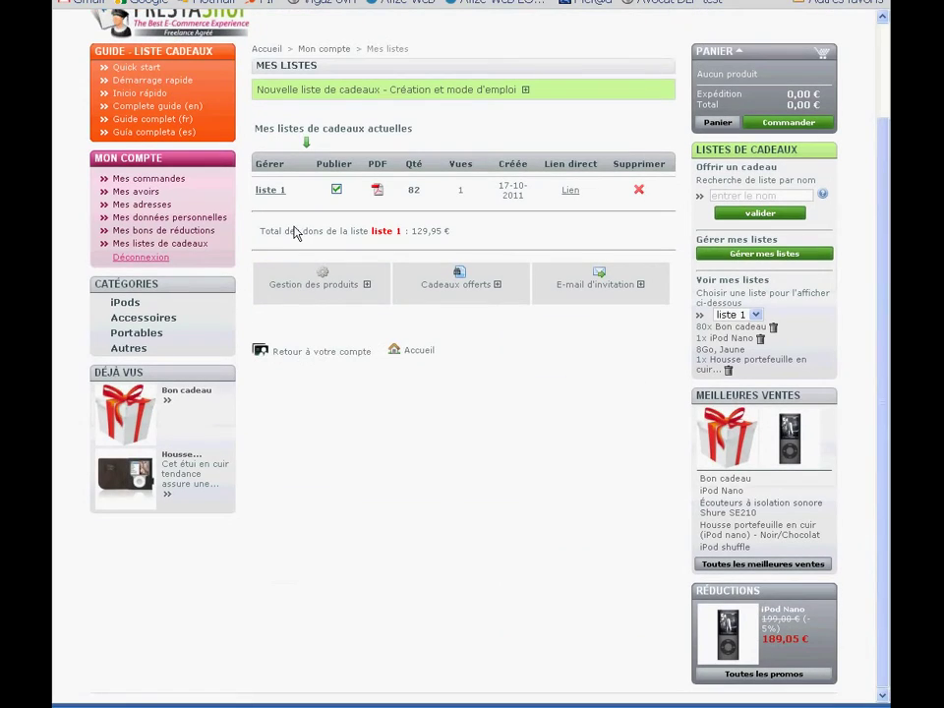
{"action": "left_click", "coordinate": [277, 284]}
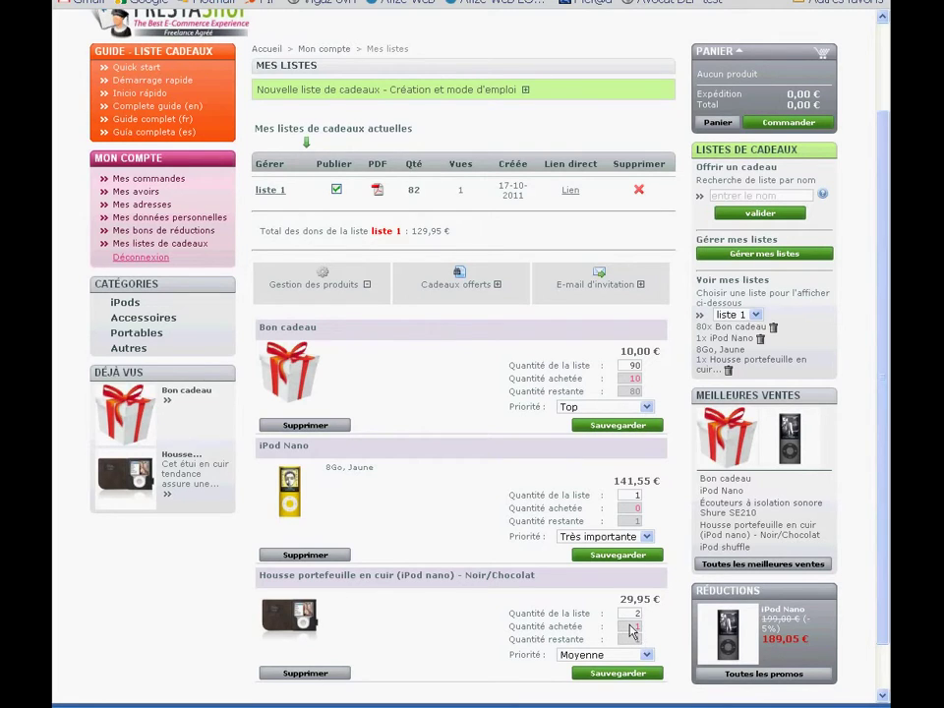
{"action": "mouse_move", "coordinate": [635, 615]}
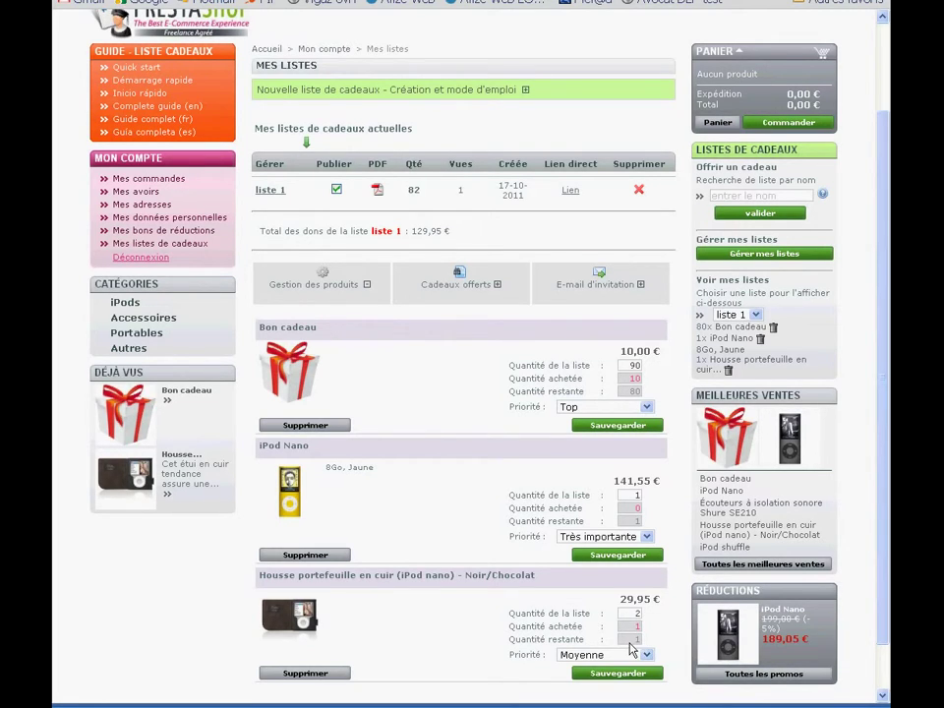
- Display the gifts already offered on liste 1 and open the PDF summarising them
{"action": "left_click", "coordinate": [421, 286]}
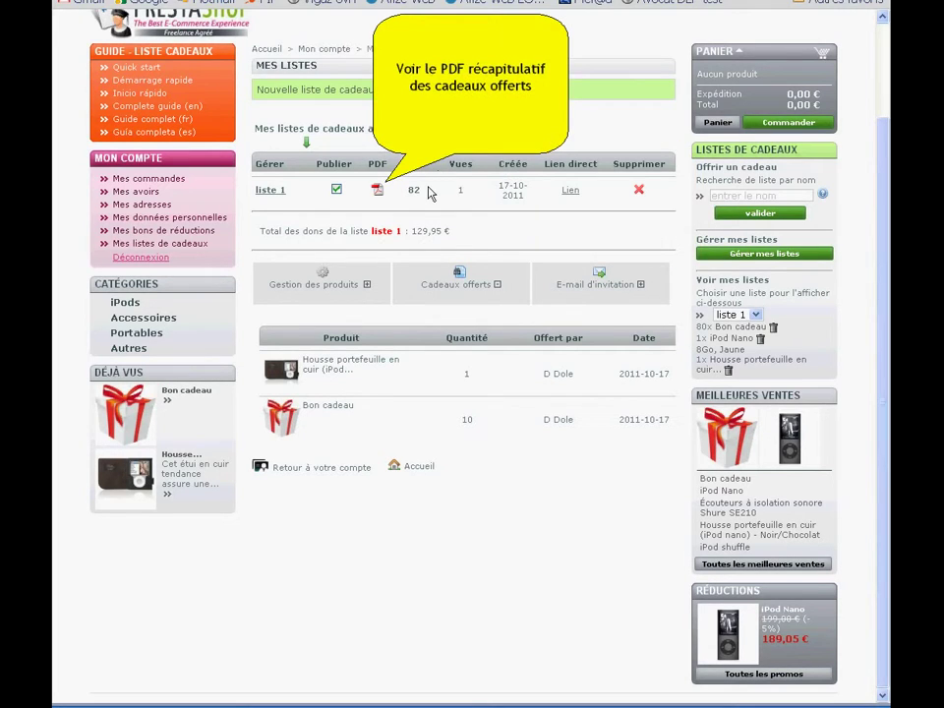
{"action": "left_click", "coordinate": [378, 192]}
{"action": "left_click", "coordinate": [354, 277]}
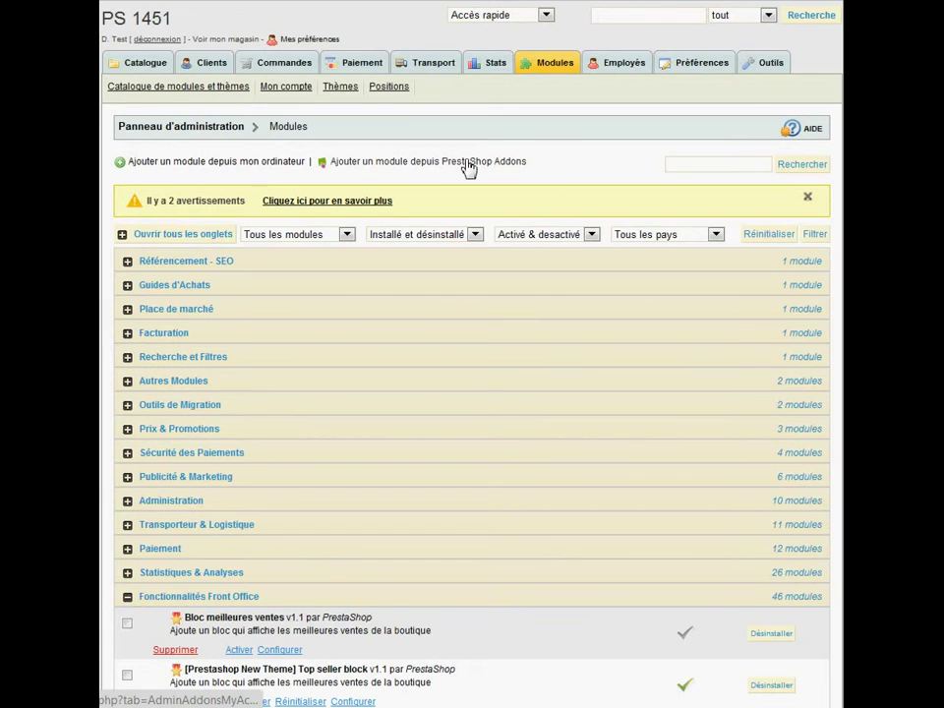
- Find the Bloc Liste de Cadeaux PRO module among the Fonctionnalités Front Office modules and open its configuration
{"action": "left_click", "coordinate": [180, 598]}
{"action": "left_click", "coordinate": [180, 598]}
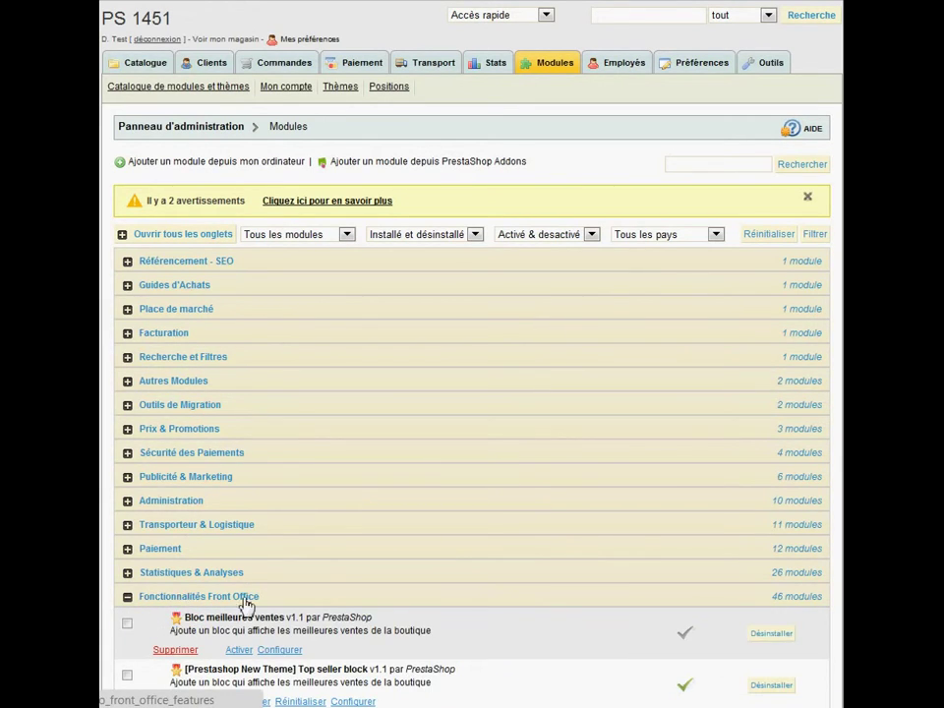
{"action": "scroll", "coordinate": [234, 603], "scroll_direction": "down", "scroll_amount": 14}
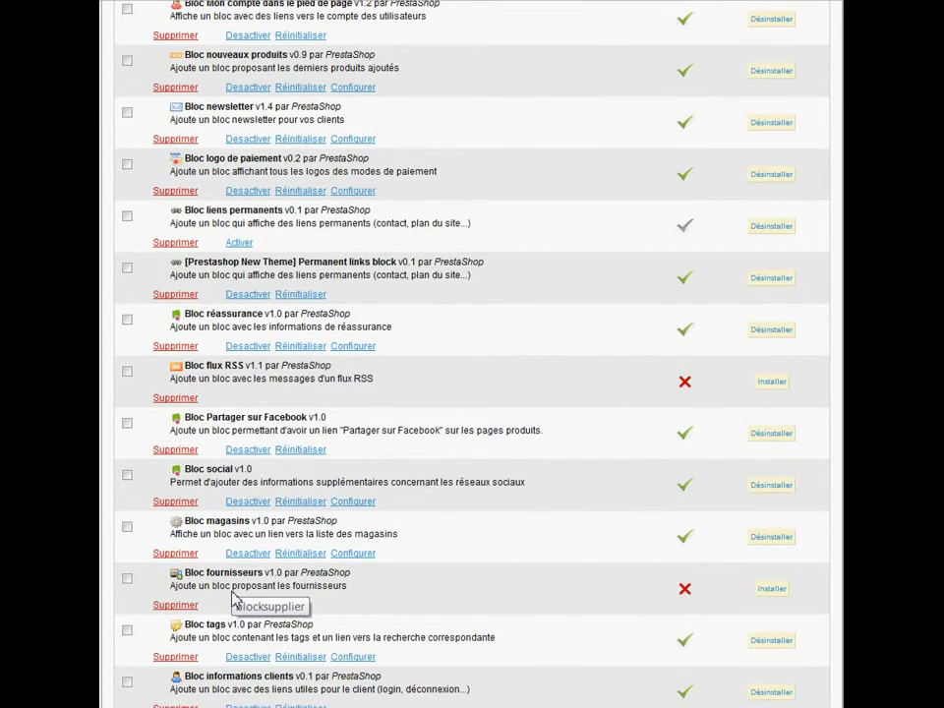
{"action": "scroll", "coordinate": [234, 597], "scroll_direction": "down", "scroll_amount": 4}
{"action": "scroll", "coordinate": [234, 597], "scroll_direction": "down", "scroll_amount": 2}
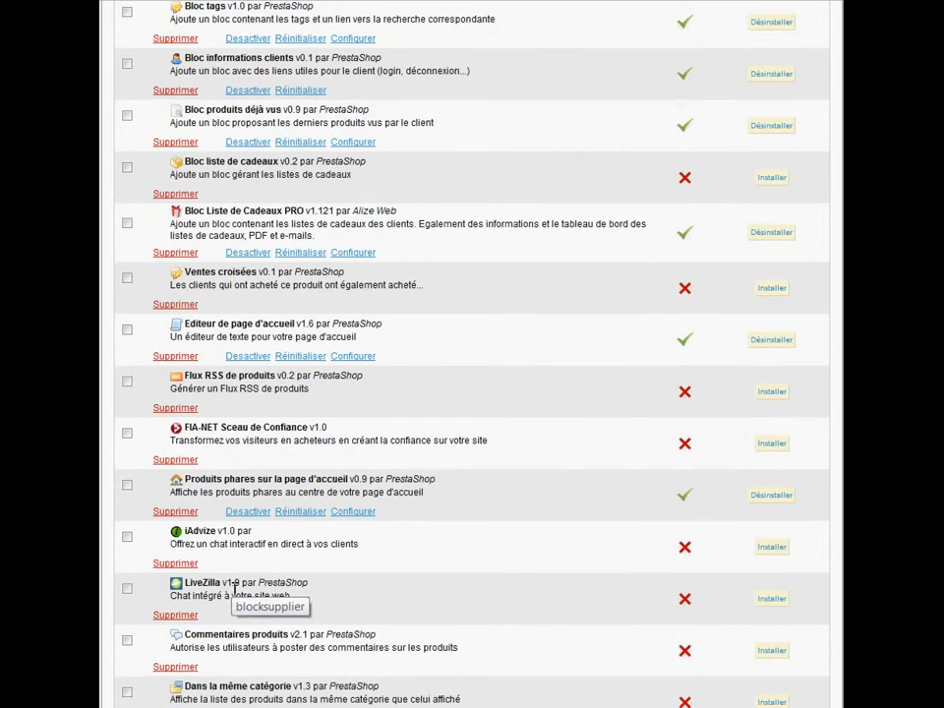
{"action": "left_click_drag", "start_coordinate": [397, 211], "coordinate": [186, 211]}
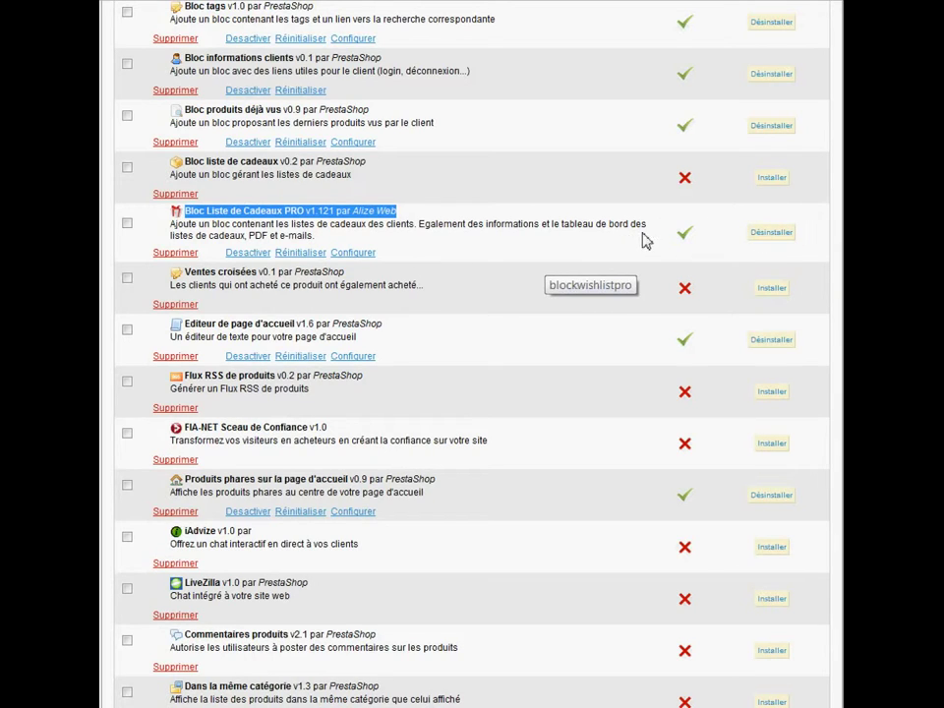
{"action": "left_click", "coordinate": [243, 229]}
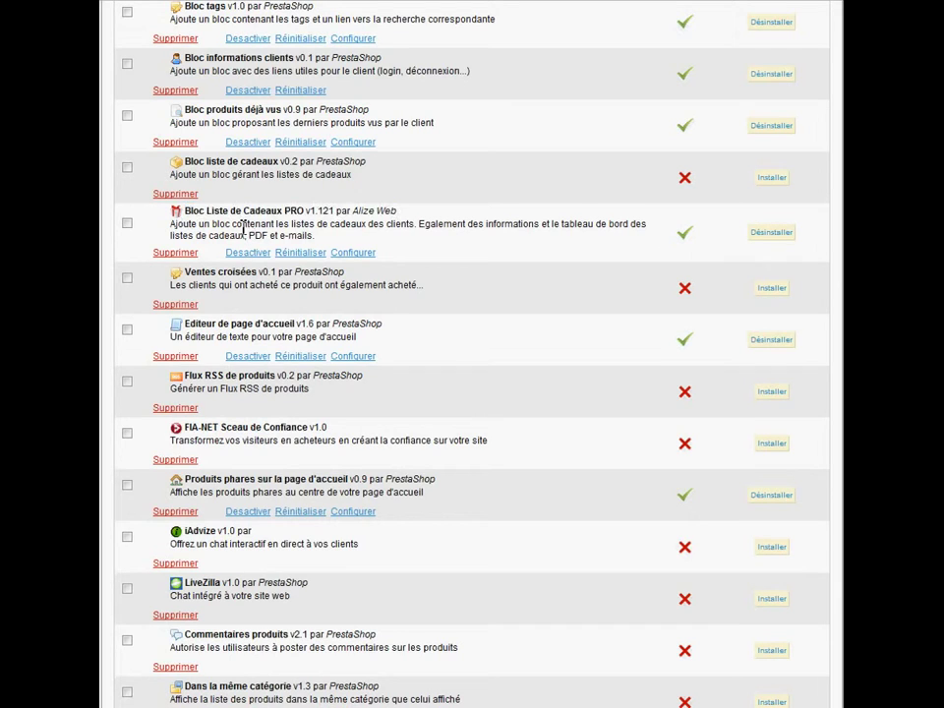
{"action": "left_click", "coordinate": [356, 254]}
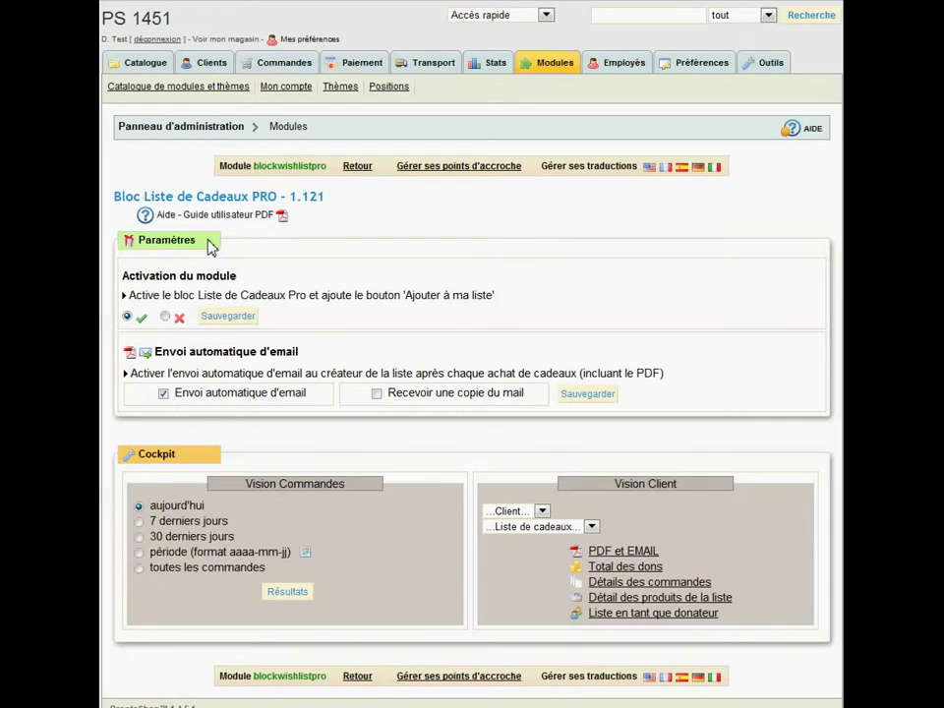
- Read the module's Paramètres section, especially the automatic e-mail to the list creator after each gift purchase
{"action": "left_click_drag", "start_coordinate": [202, 239], "coordinate": [140, 243]}
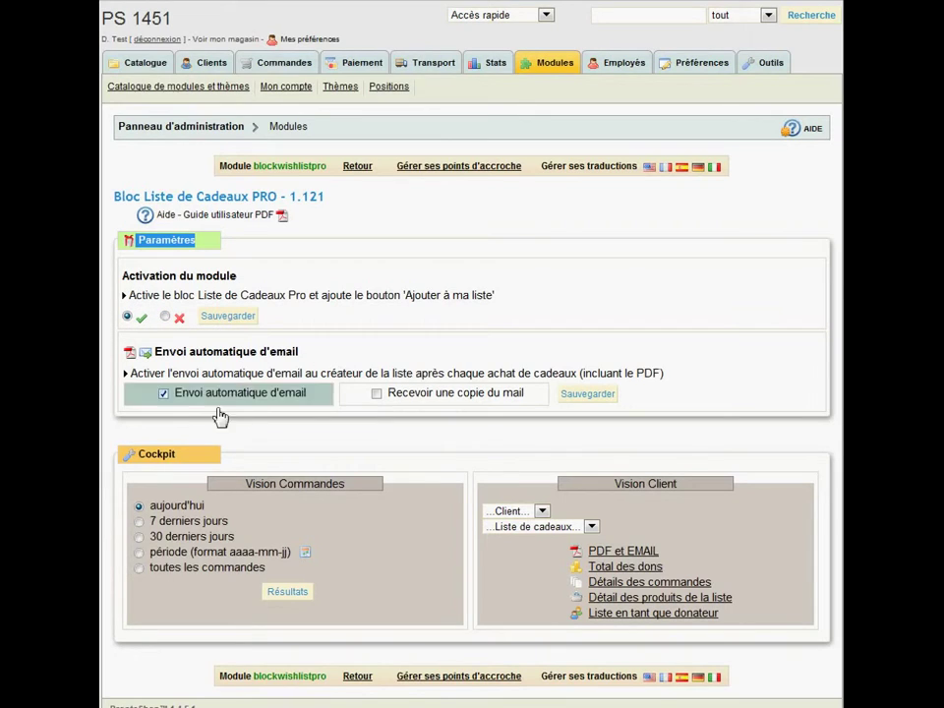
{"action": "left_click_drag", "start_coordinate": [301, 356], "coordinate": [158, 357]}
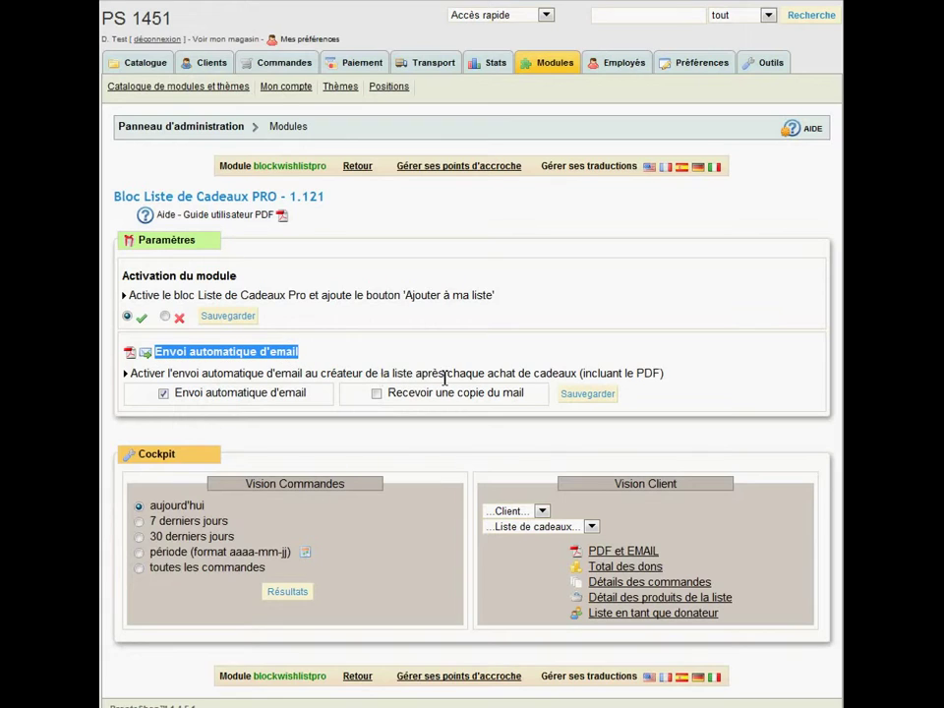
{"action": "left_click_drag", "start_coordinate": [418, 374], "coordinate": [580, 380]}
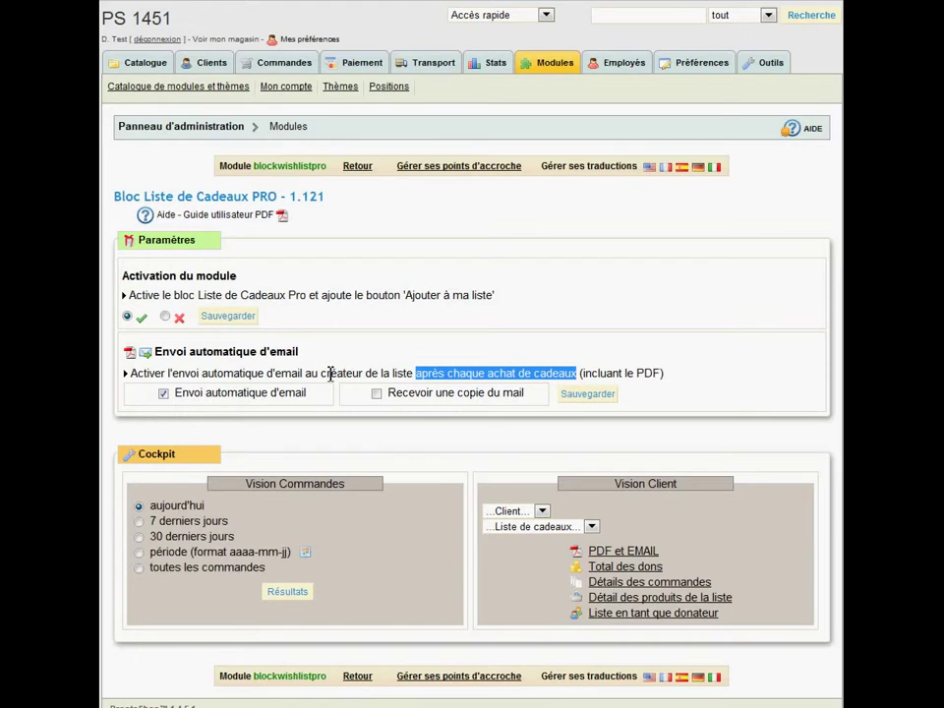
{"action": "left_click_drag", "start_coordinate": [321, 375], "coordinate": [414, 375]}
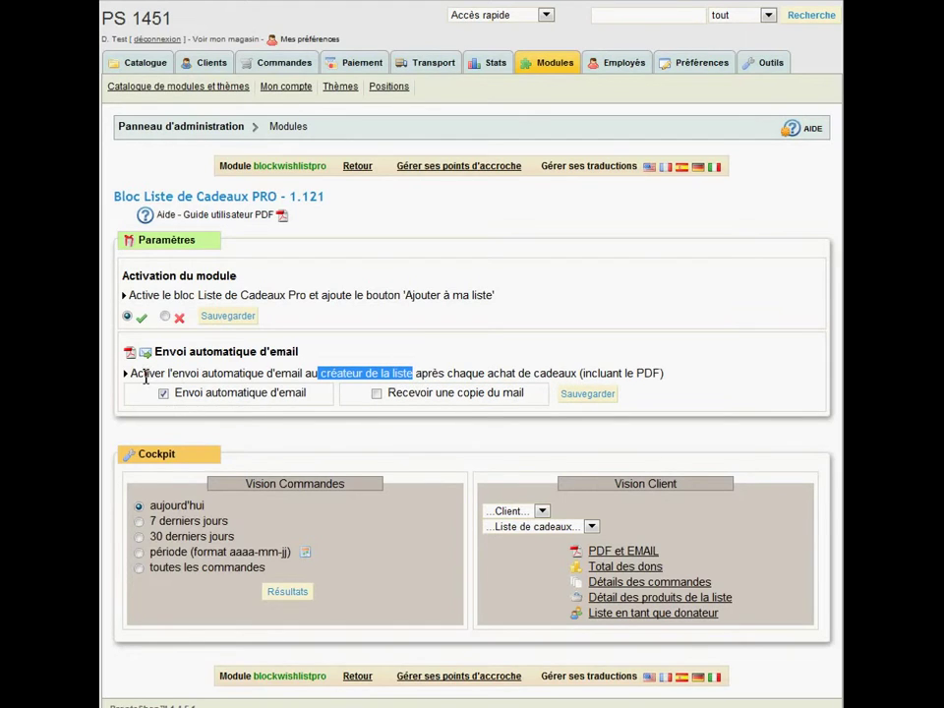
{"action": "left_click_drag", "start_coordinate": [172, 374], "coordinate": [299, 381]}
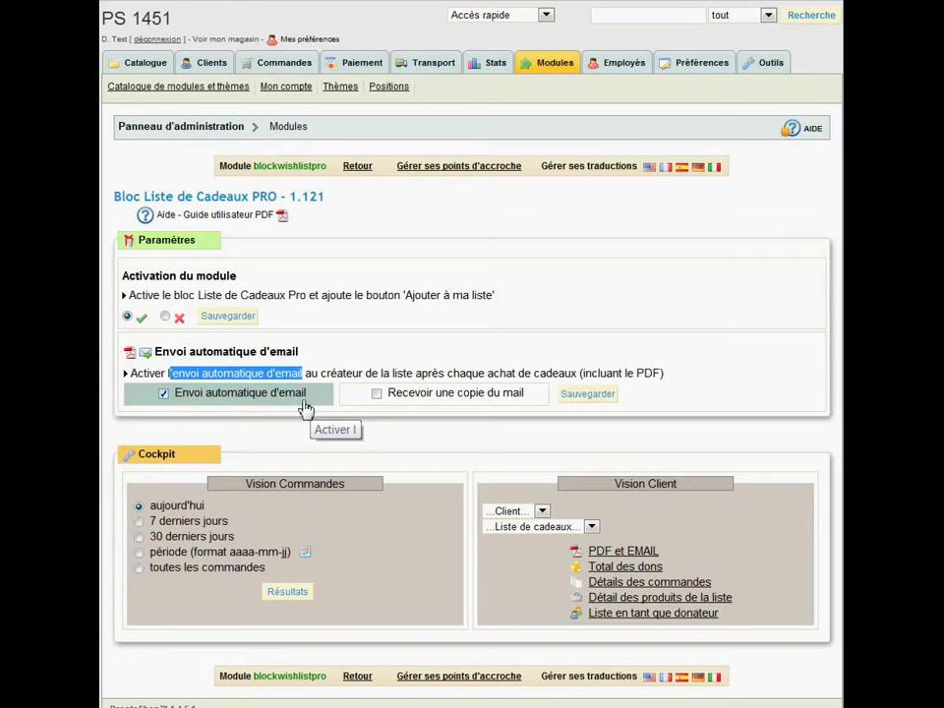
- Save the automatic e-mail settings with Envoi automatique d'email enabled and Recevoir une copie du mail disabled
{"action": "left_click", "coordinate": [164, 394]}
{"action": "left_click", "coordinate": [164, 395]}
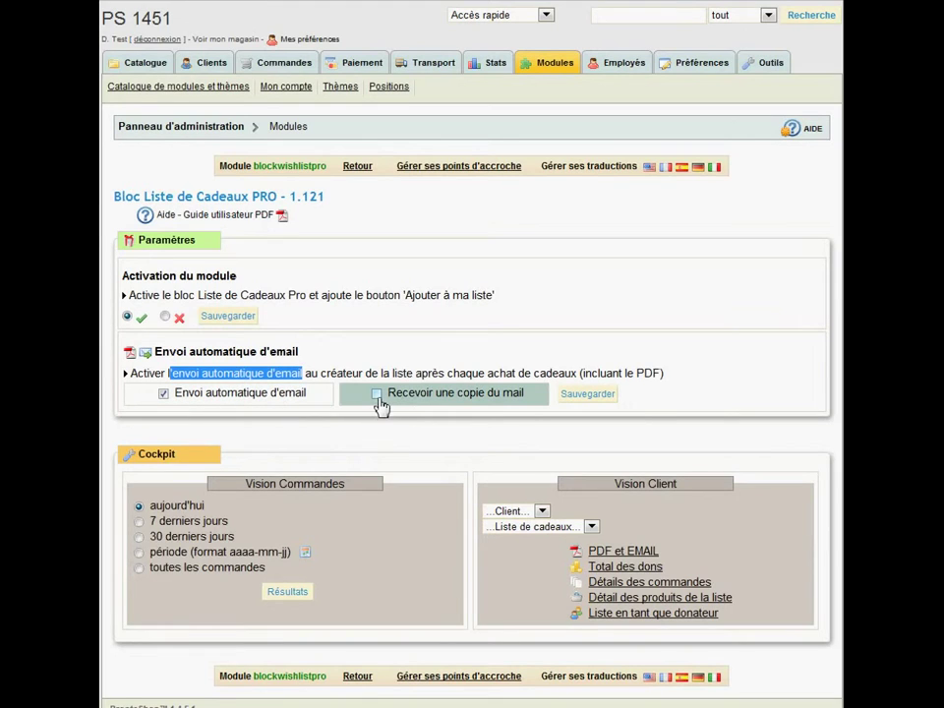
{"action": "left_click", "coordinate": [378, 396]}
{"action": "left_click", "coordinate": [377, 395]}
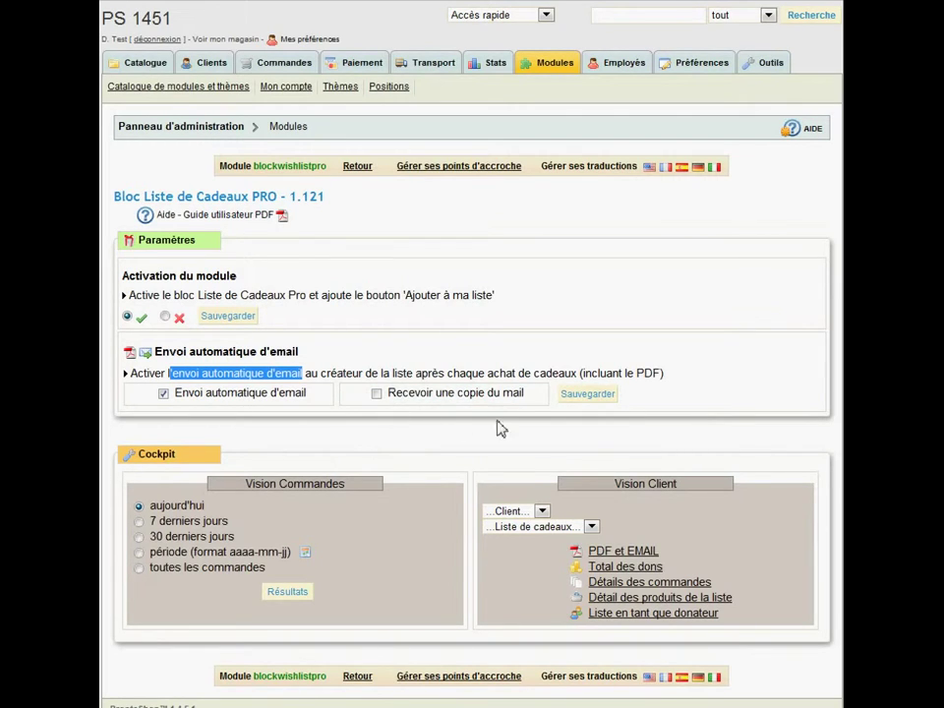
{"action": "left_click", "coordinate": [588, 394]}
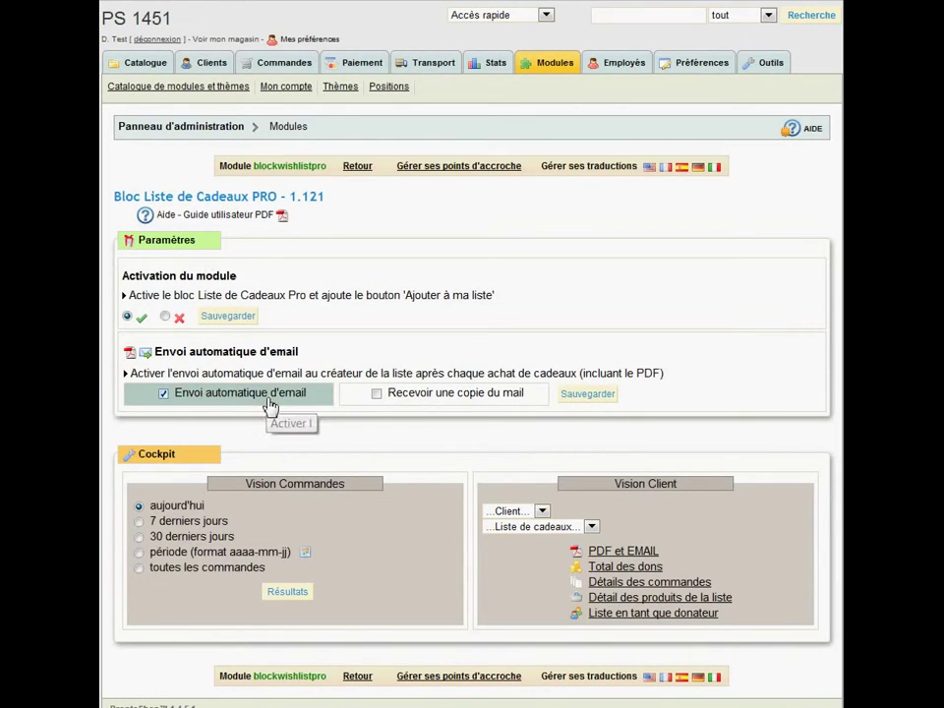
- Look over the Cockpit section's Vision Commandes and its order period choices
{"action": "scroll", "coordinate": [270, 407], "scroll_direction": "down", "scroll_amount": 1}
{"action": "left_click_drag", "start_coordinate": [196, 420], "coordinate": [122, 415]}
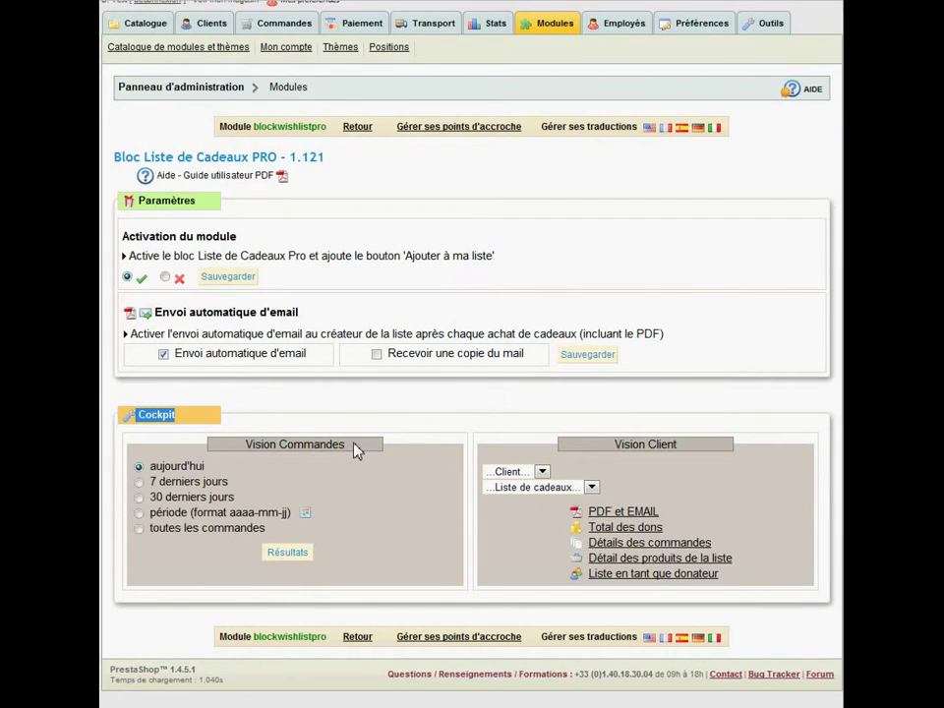
{"action": "left_click_drag", "start_coordinate": [357, 450], "coordinate": [240, 445]}
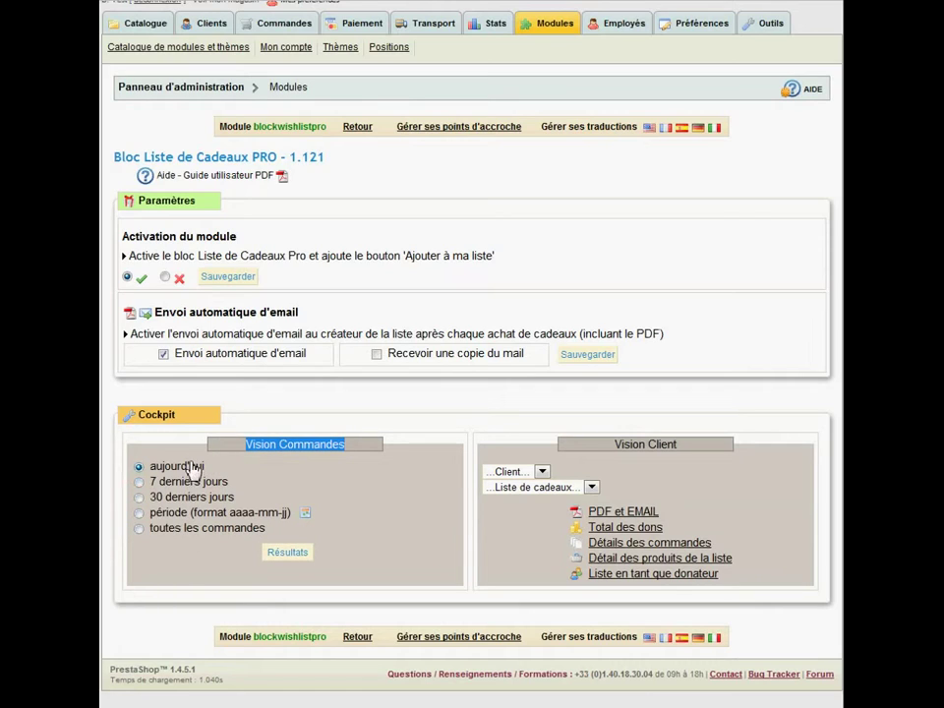
- Select the test customer and the gift list hg in Vision Client, and display the list's PDF et EMAIL section
{"action": "left_click_drag", "start_coordinate": [691, 453], "coordinate": [573, 468]}
{"action": "left_click", "coordinate": [542, 473]}
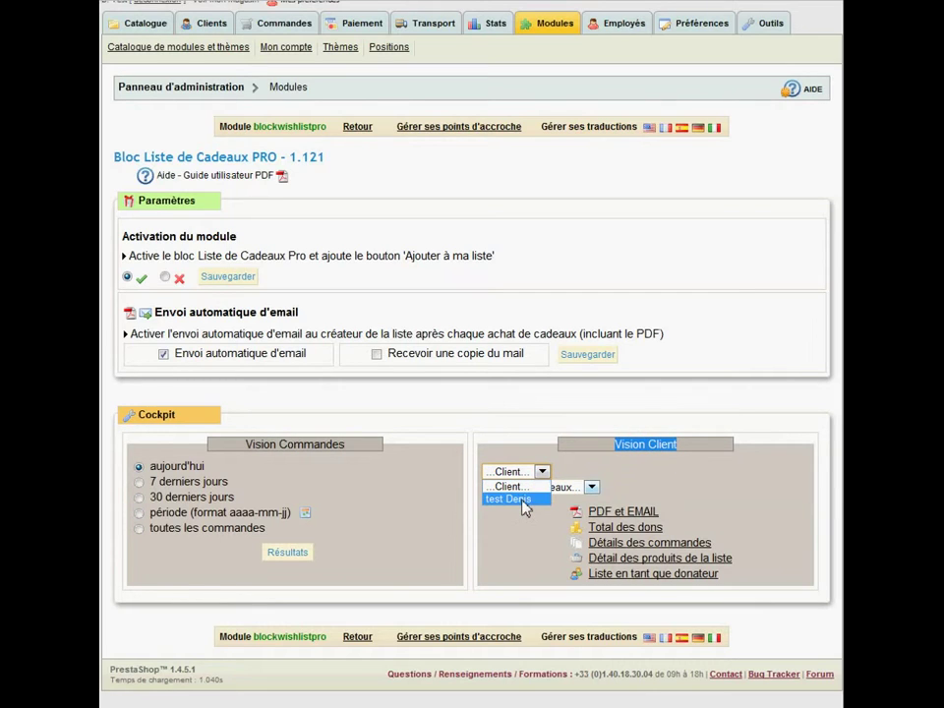
{"action": "left_click", "coordinate": [526, 499]}
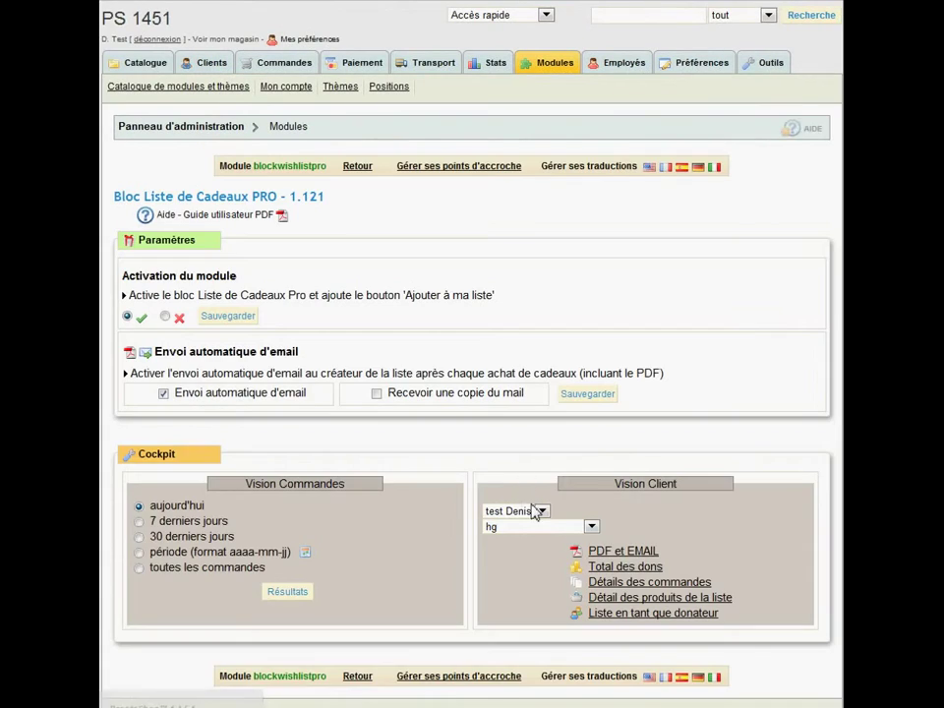
{"action": "left_click", "coordinate": [548, 528]}
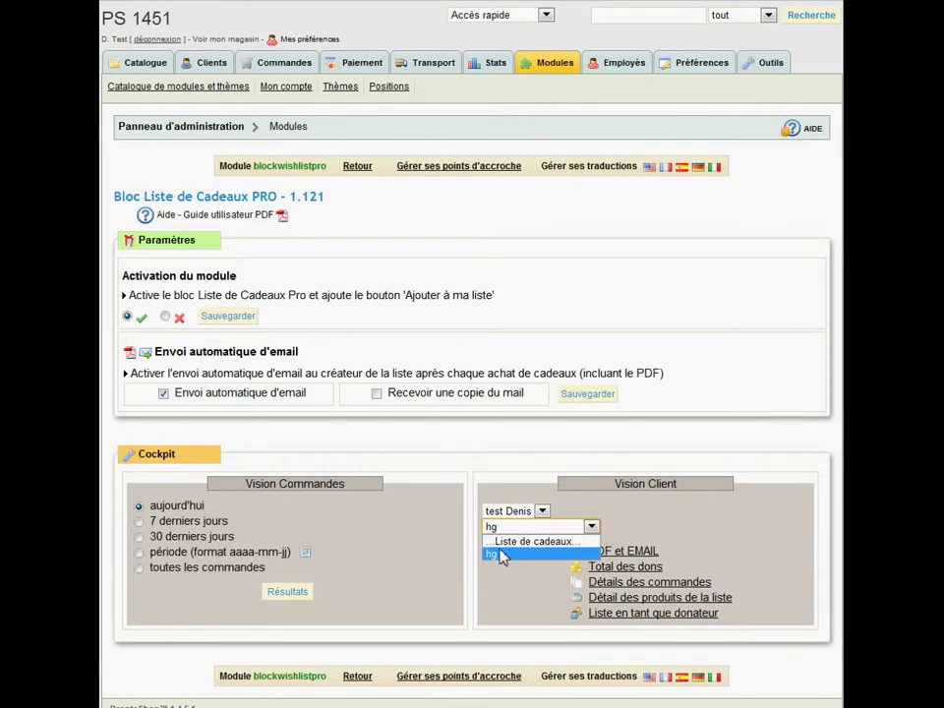
{"action": "left_click", "coordinate": [500, 554]}
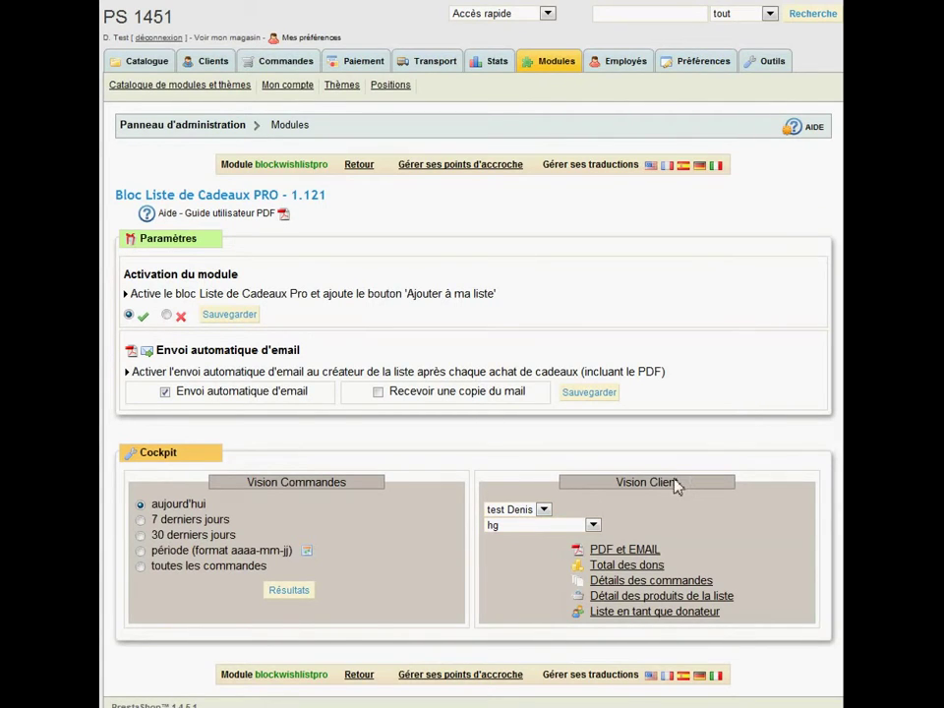
{"action": "left_click_drag", "start_coordinate": [668, 485], "coordinate": [612, 487]}
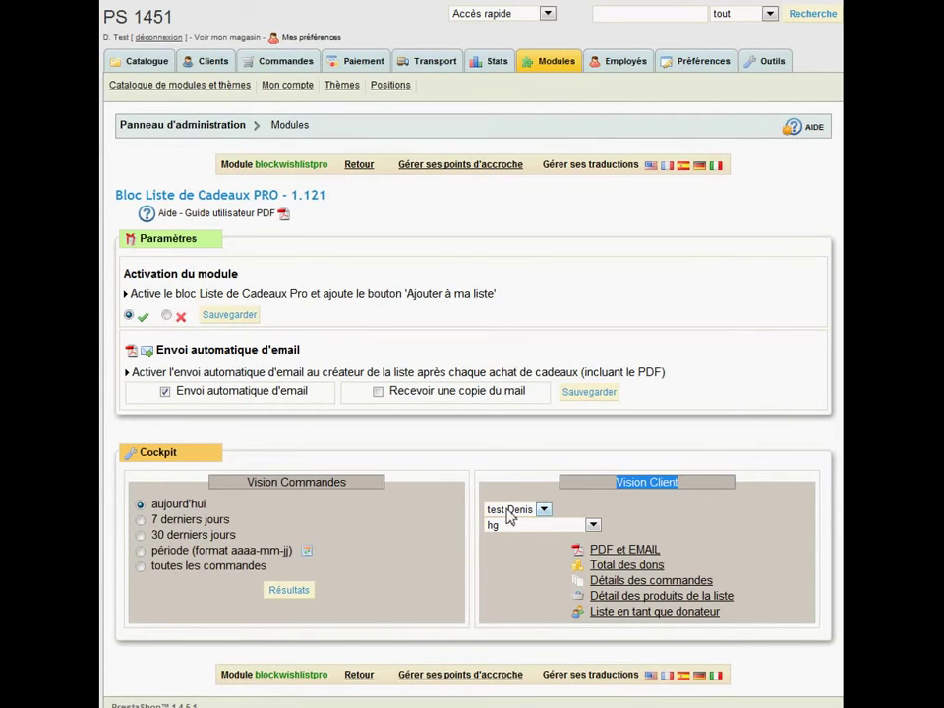
{"action": "left_click", "coordinate": [641, 558]}
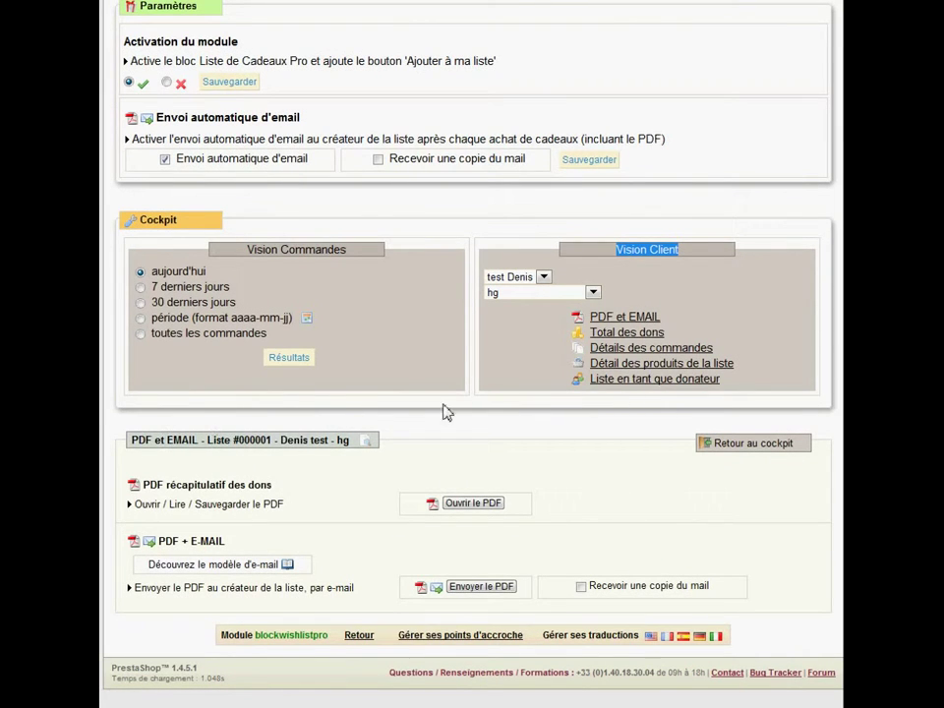
- Open the gift list's PDF récapitulatif des dons, review the gifts and donor messages, and return to the module page
{"action": "left_click_drag", "start_coordinate": [669, 318], "coordinate": [588, 321]}
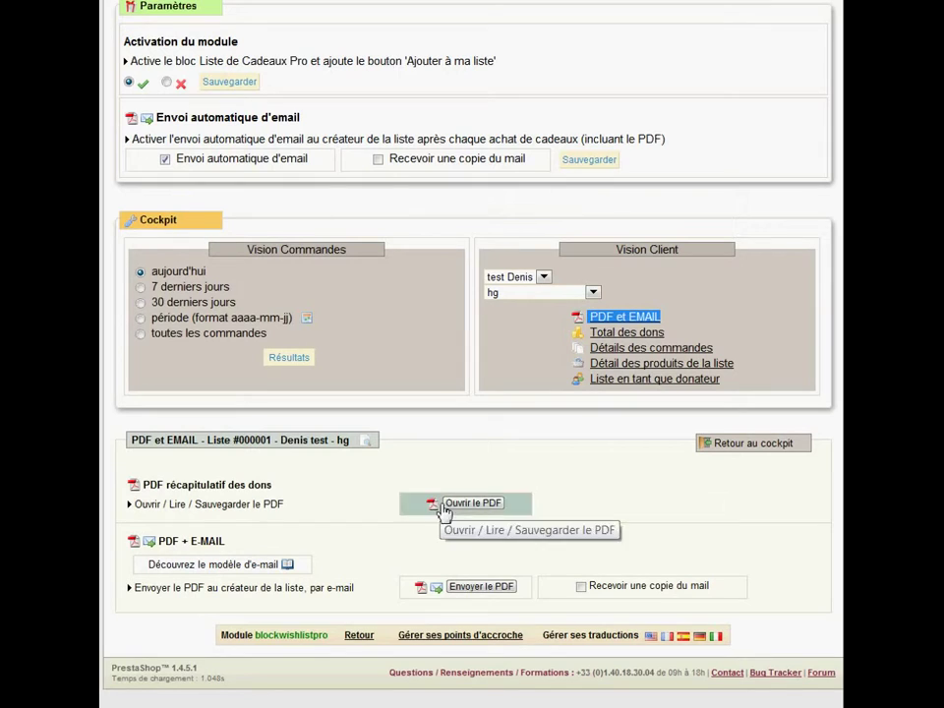
{"action": "left_click", "coordinate": [476, 512]}
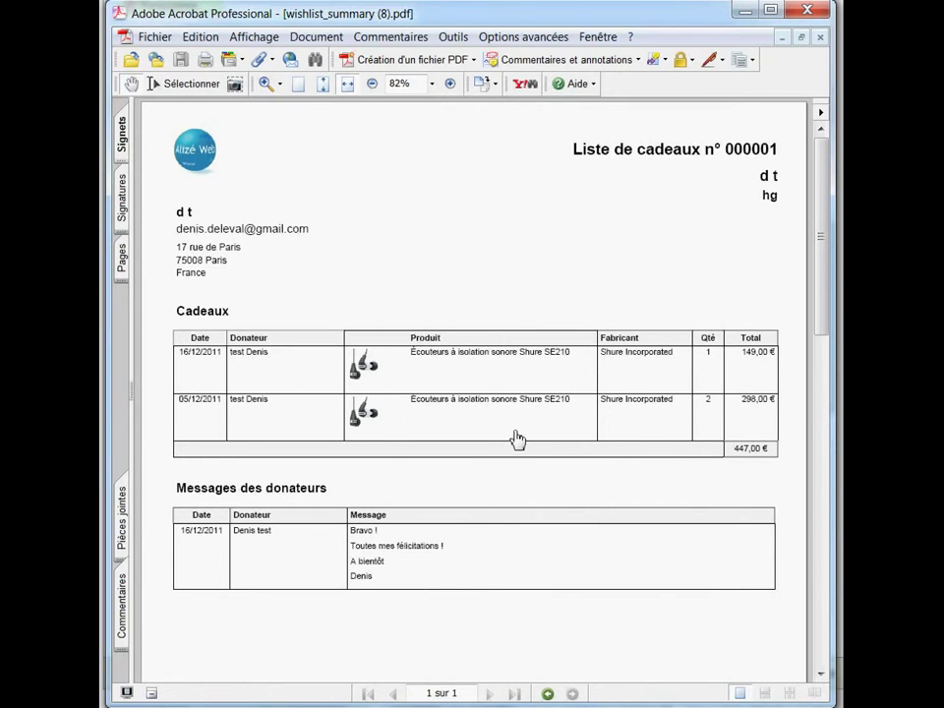
{"action": "key", "text": "alt+Tab"}
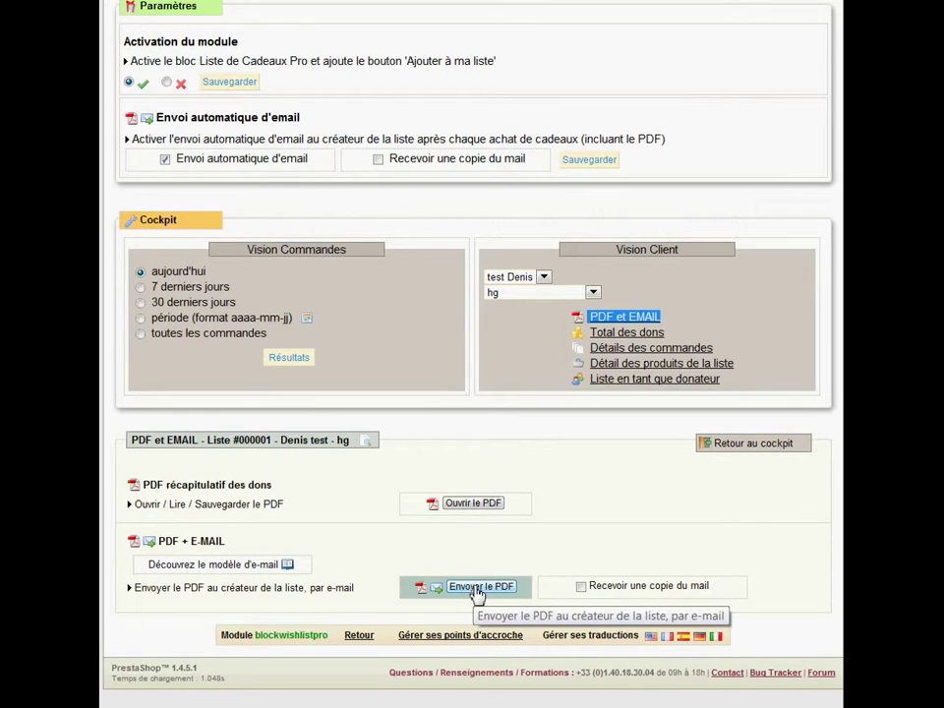
- Send the summary PDF by e-mail to the list creator, with Recevoir une copie du mail disabled
{"action": "left_click", "coordinate": [582, 588]}
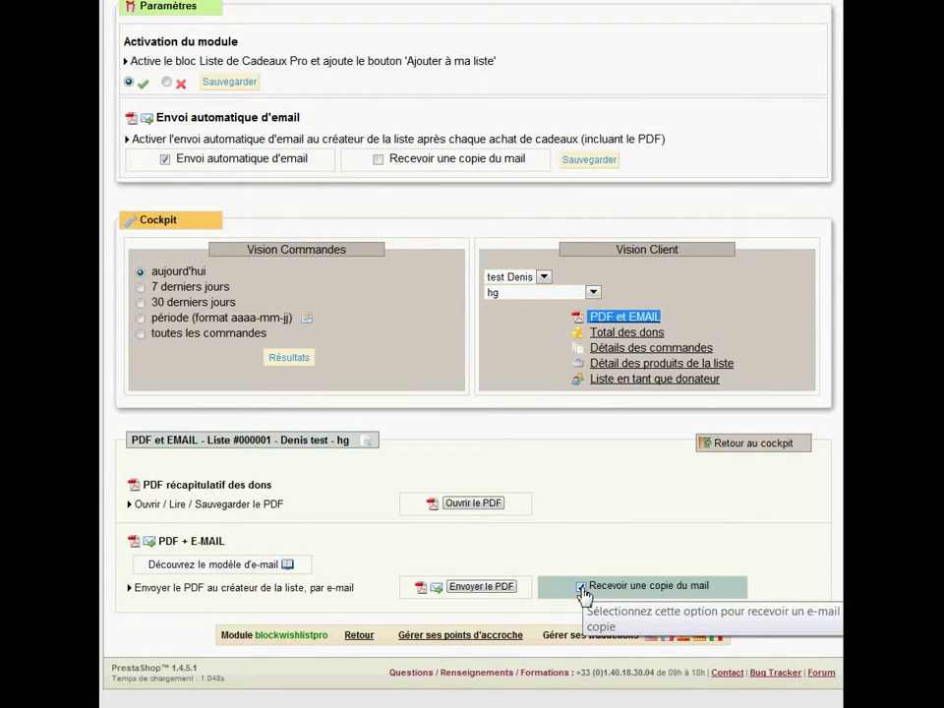
{"action": "left_click", "coordinate": [582, 587]}
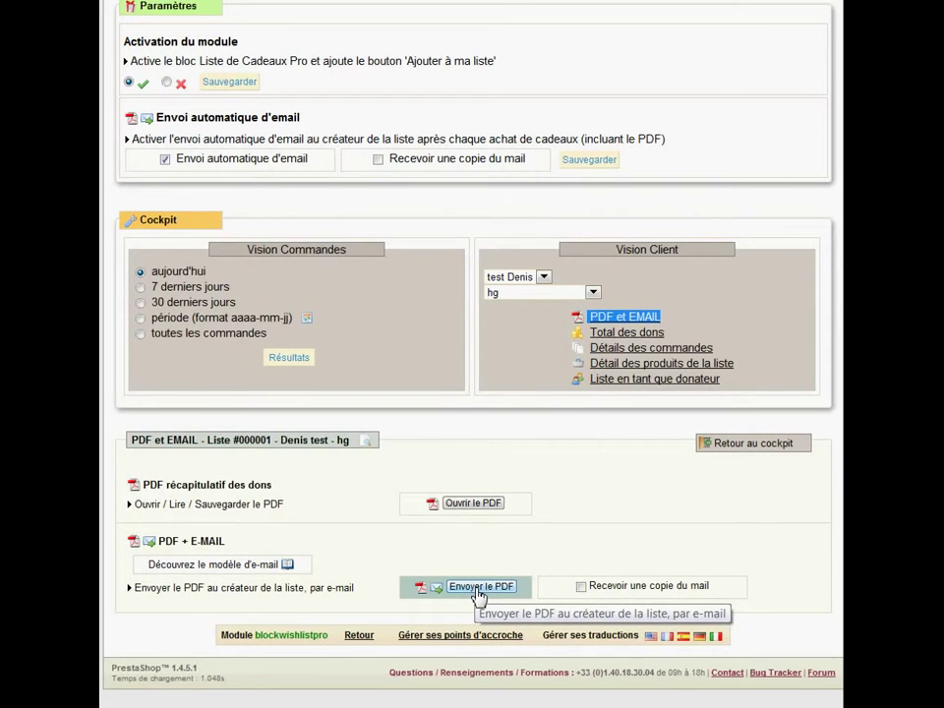
{"action": "left_click", "coordinate": [478, 594]}
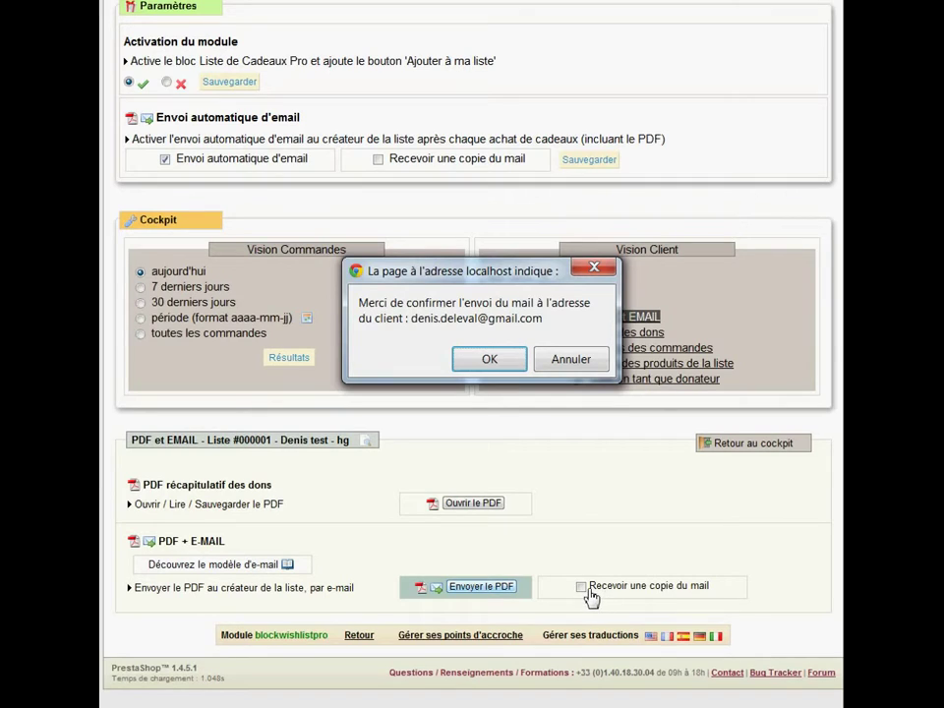
{"action": "left_click", "coordinate": [489, 361]}
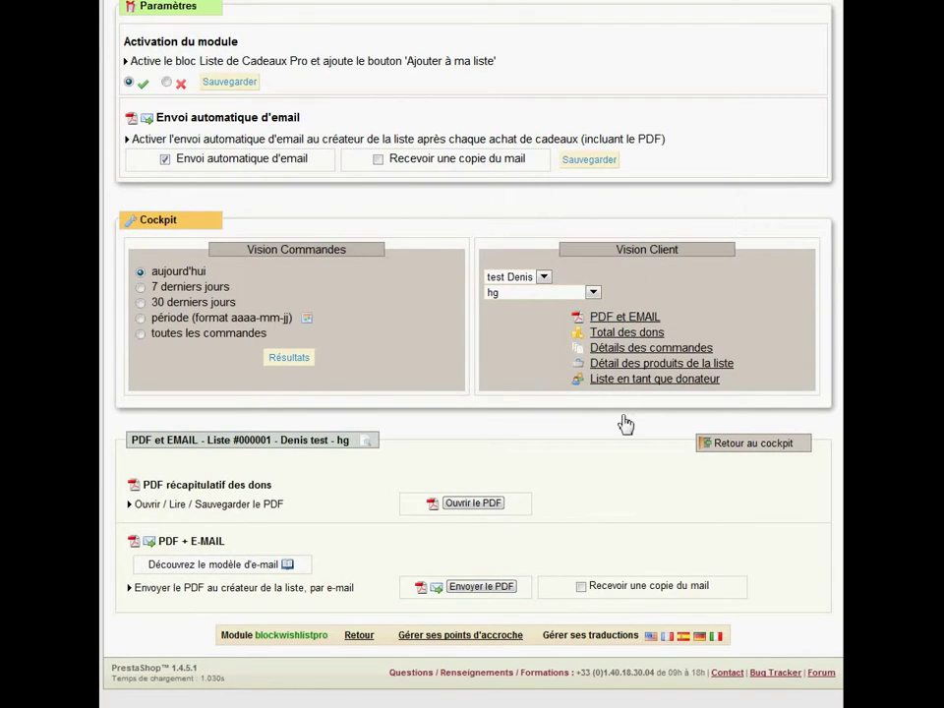
- Display the Total des dons section for the gift list hg
{"action": "mouse_move", "coordinate": [665, 334]}
{"action": "left_mouse_down"}
{"action": "mouse_move", "coordinate": [608, 351]}
{"action": "mouse_move", "coordinate": [590, 333]}
{"action": "left_mouse_up"}
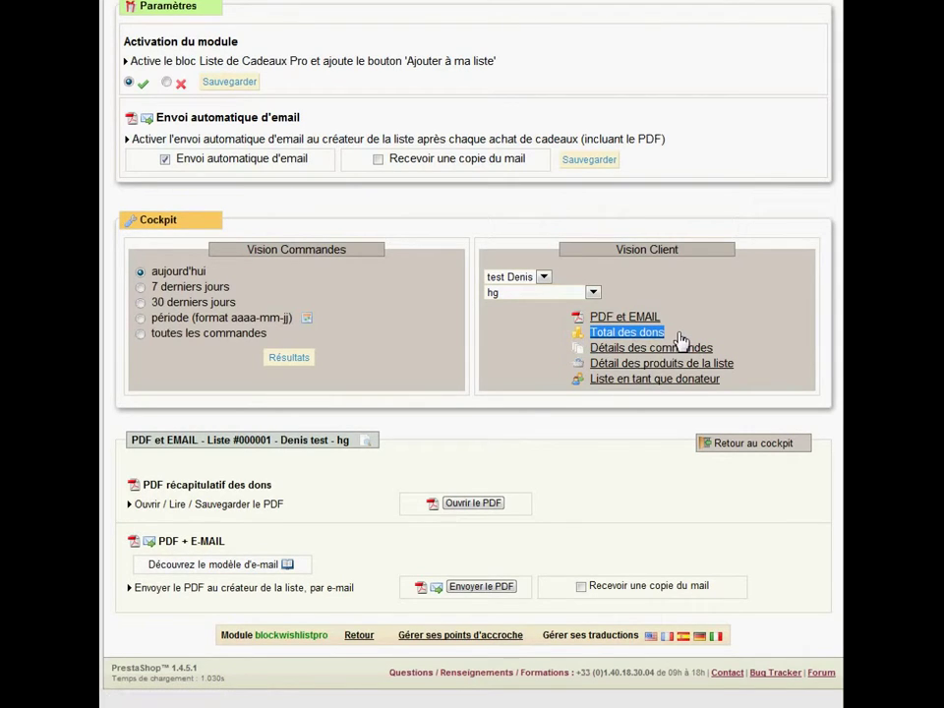
{"action": "left_click_drag", "start_coordinate": [717, 351], "coordinate": [596, 362]}
{"action": "left_click_drag", "start_coordinate": [740, 365], "coordinate": [615, 338]}
{"action": "left_click", "coordinate": [620, 338]}
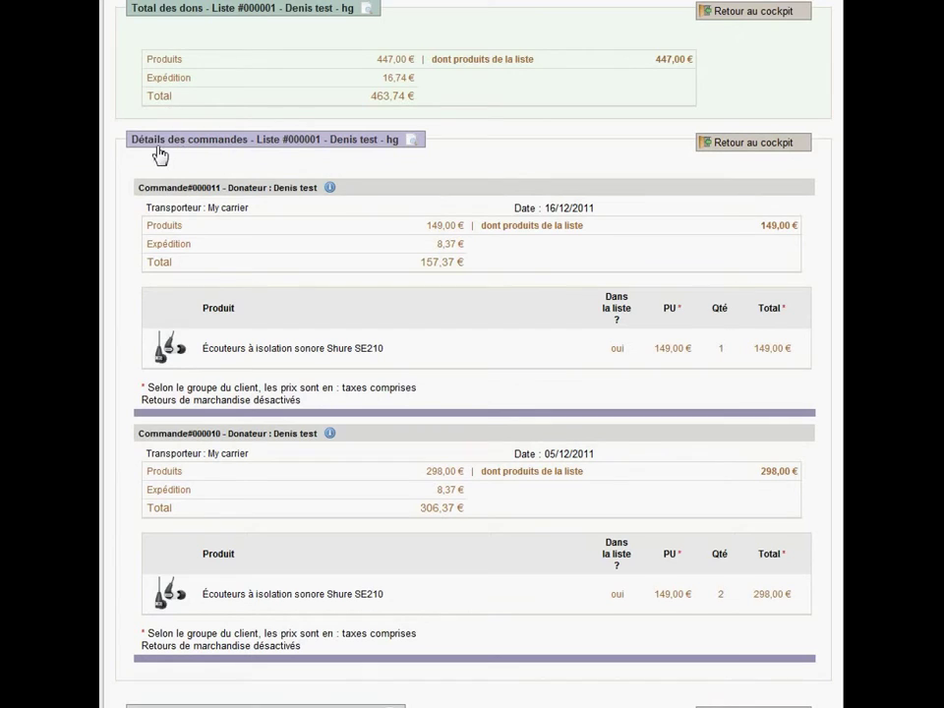
- Display the list's Détails des commandes, consult the full record of the 16/12/2011 order, and return to the module page
{"action": "left_click", "coordinate": [727, 12]}
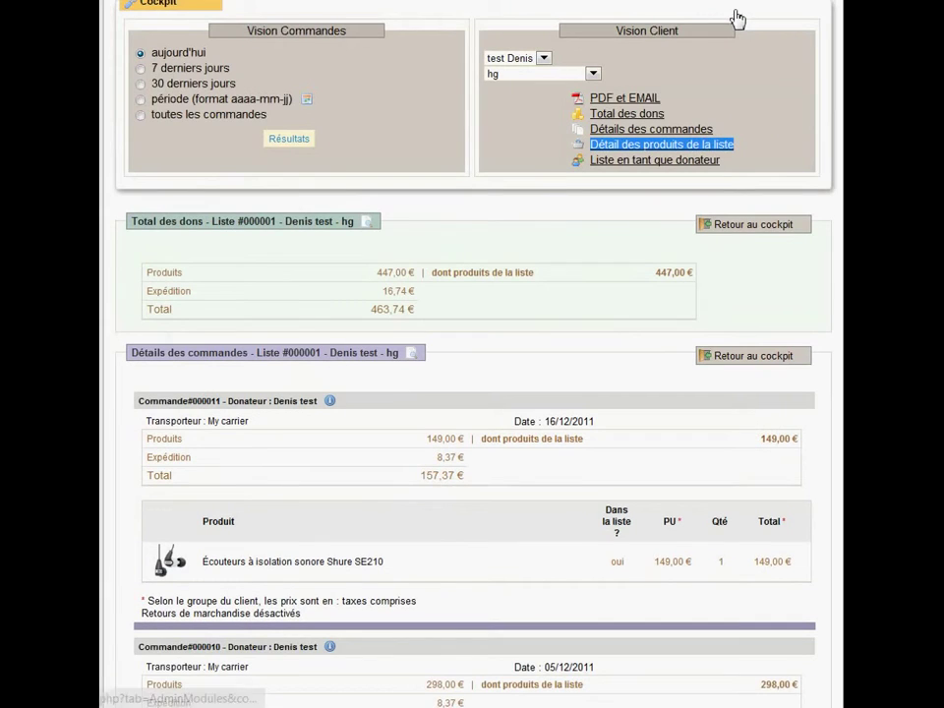
{"action": "left_click", "coordinate": [606, 144]}
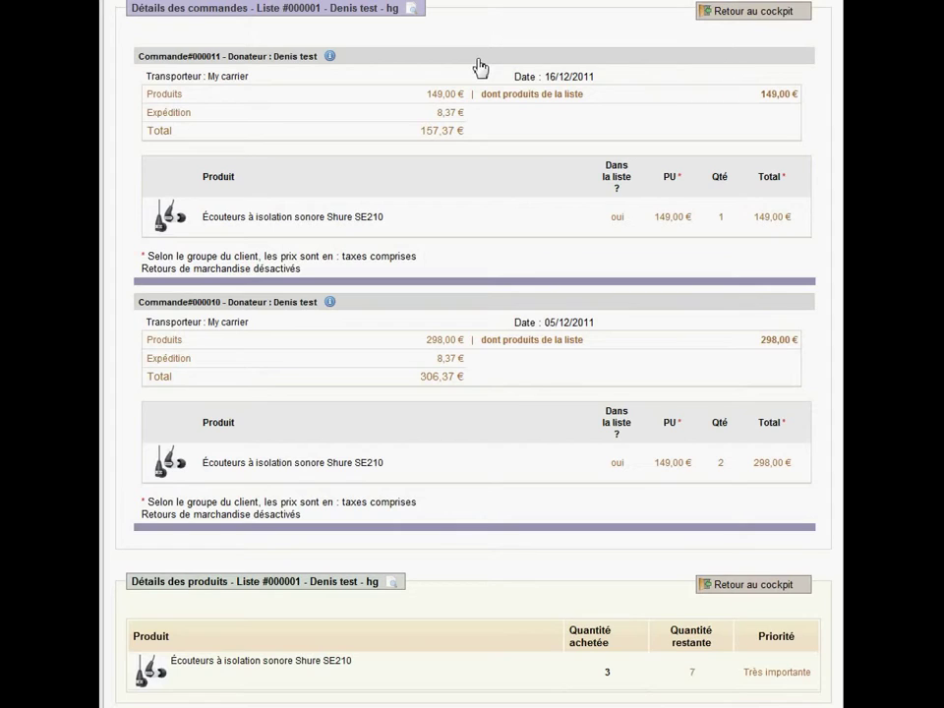
{"action": "left_click", "coordinate": [331, 58]}
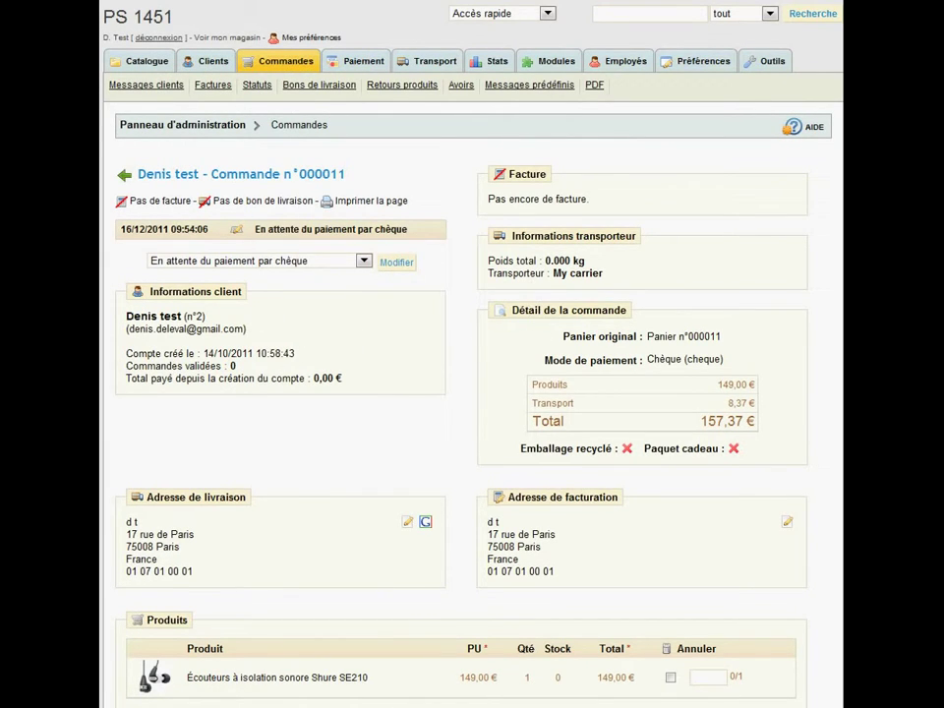
{"action": "key", "text": "alt+Left"}
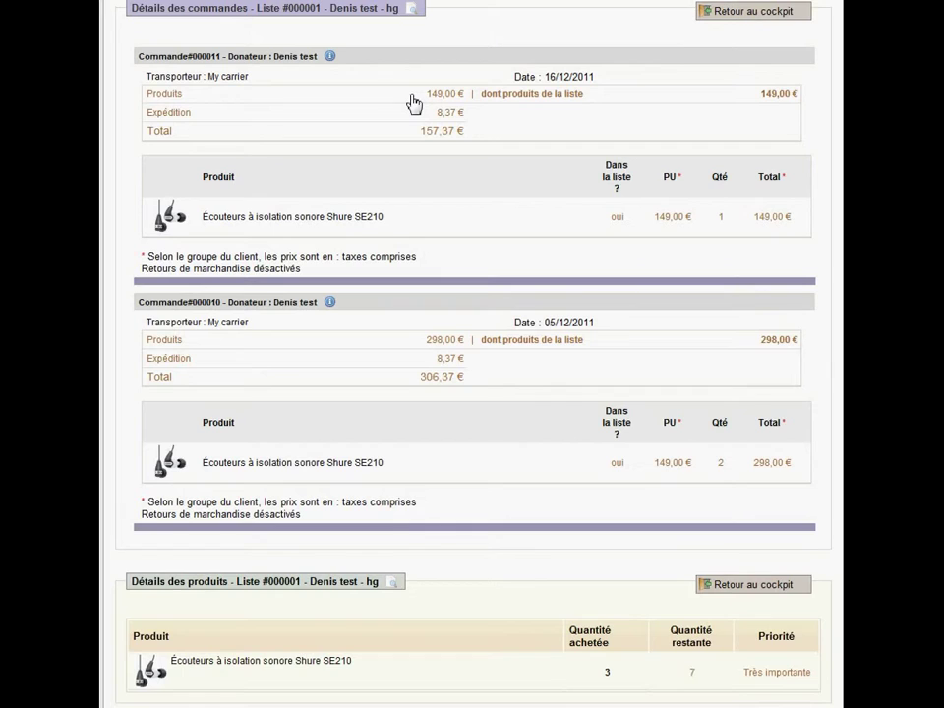
- Open the gift list's web page as a donor and try to offer the out-of-stock Shure SE210 earphones
{"action": "left_click", "coordinate": [415, 12]}
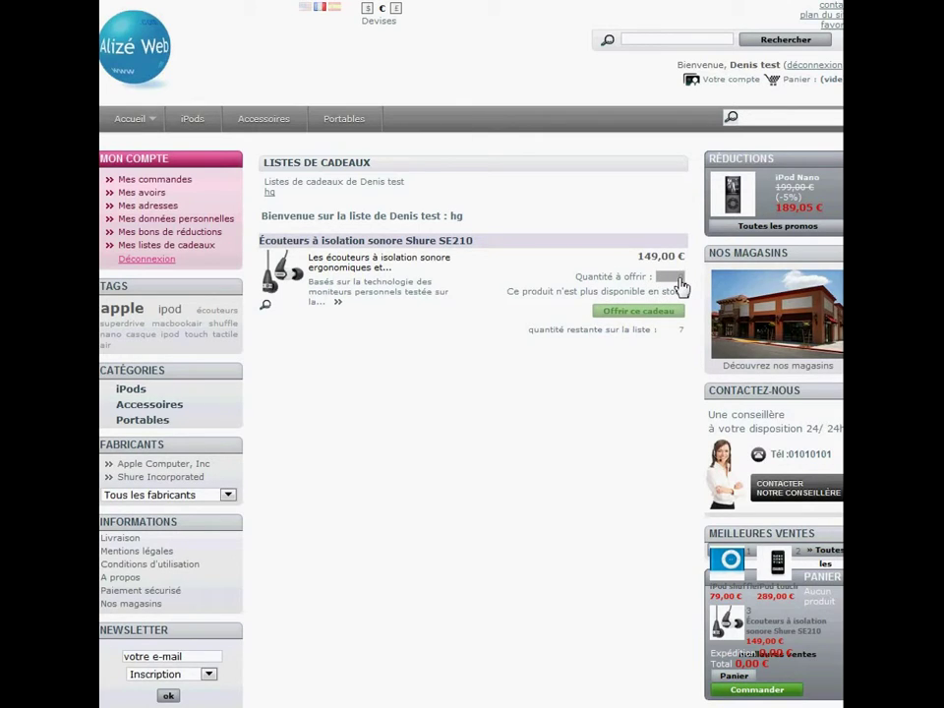
{"action": "left_click_drag", "start_coordinate": [508, 294], "coordinate": [689, 300]}
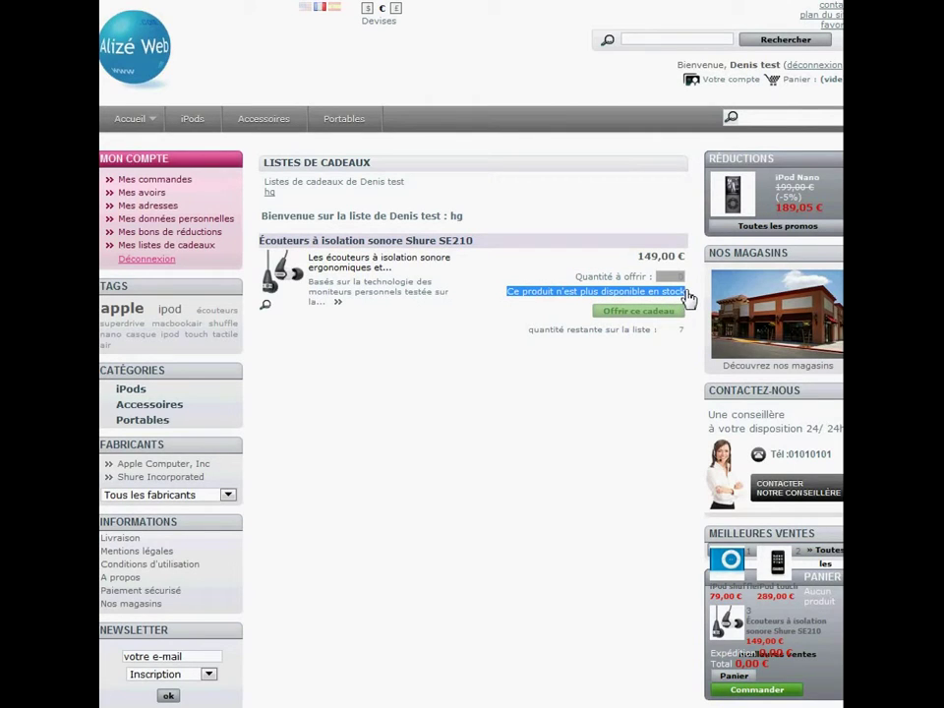
{"action": "left_click", "coordinate": [642, 313]}
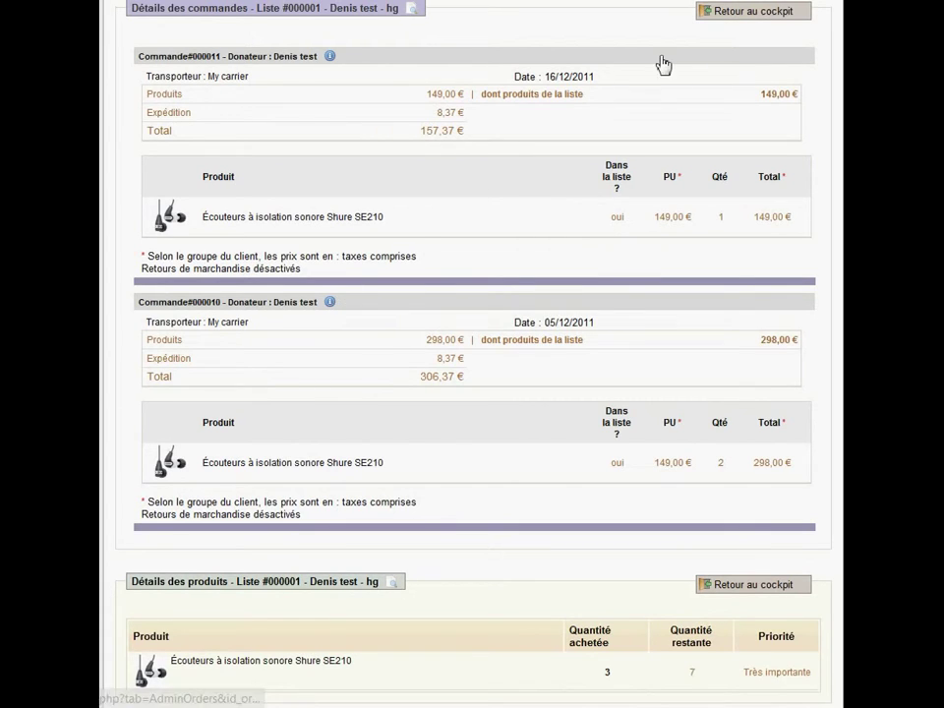
- Display the list's Détail des produits from the cockpit, review it, and return to Vision Client
{"action": "left_click", "coordinate": [732, 15]}
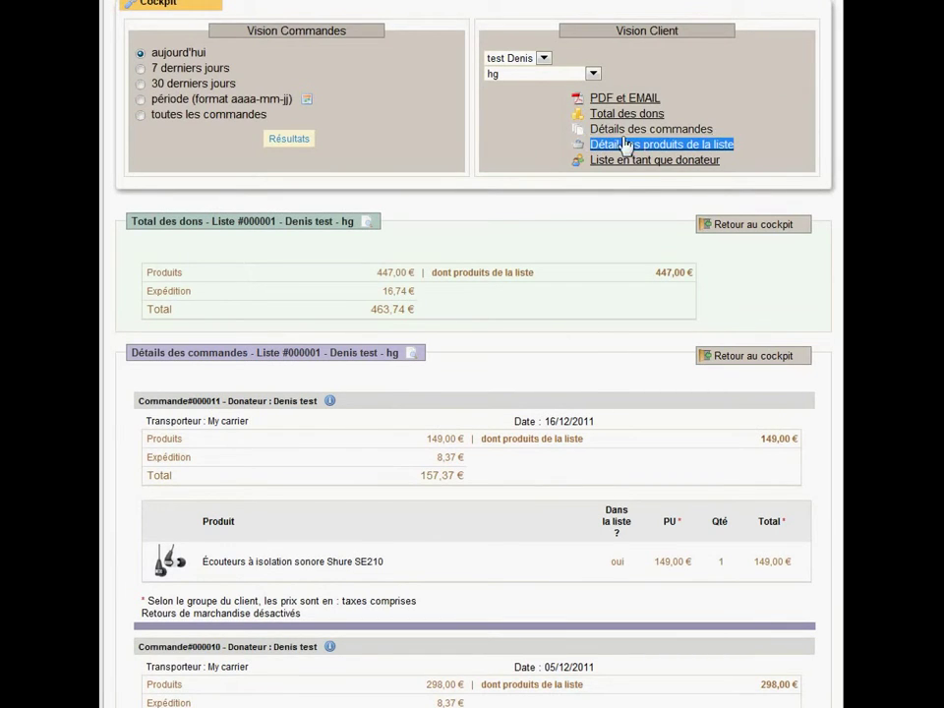
{"action": "left_click", "coordinate": [740, 147]}
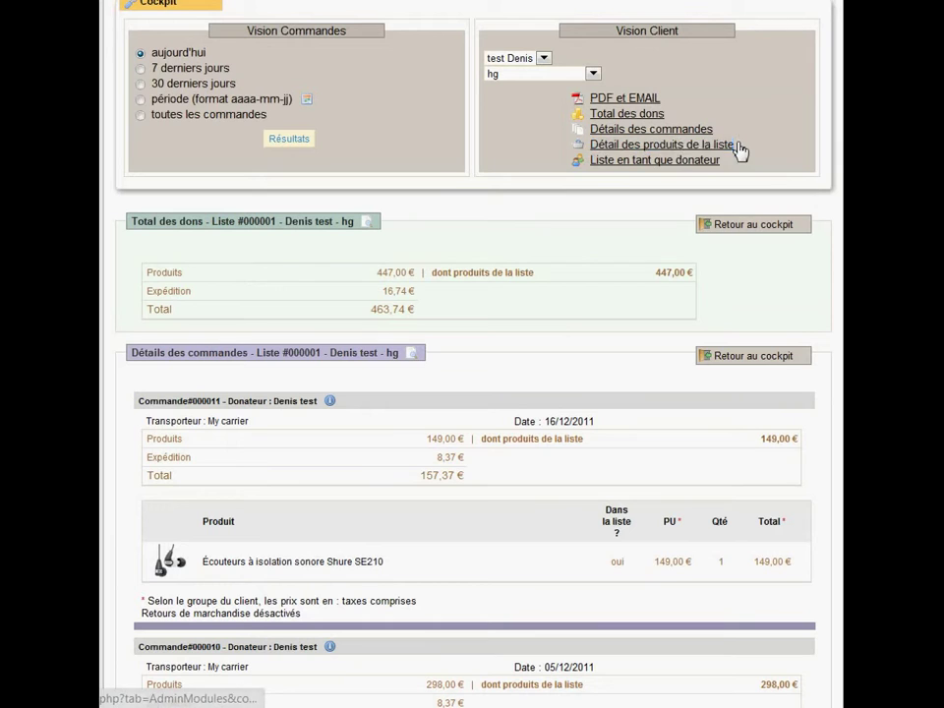
{"action": "left_click", "coordinate": [648, 148]}
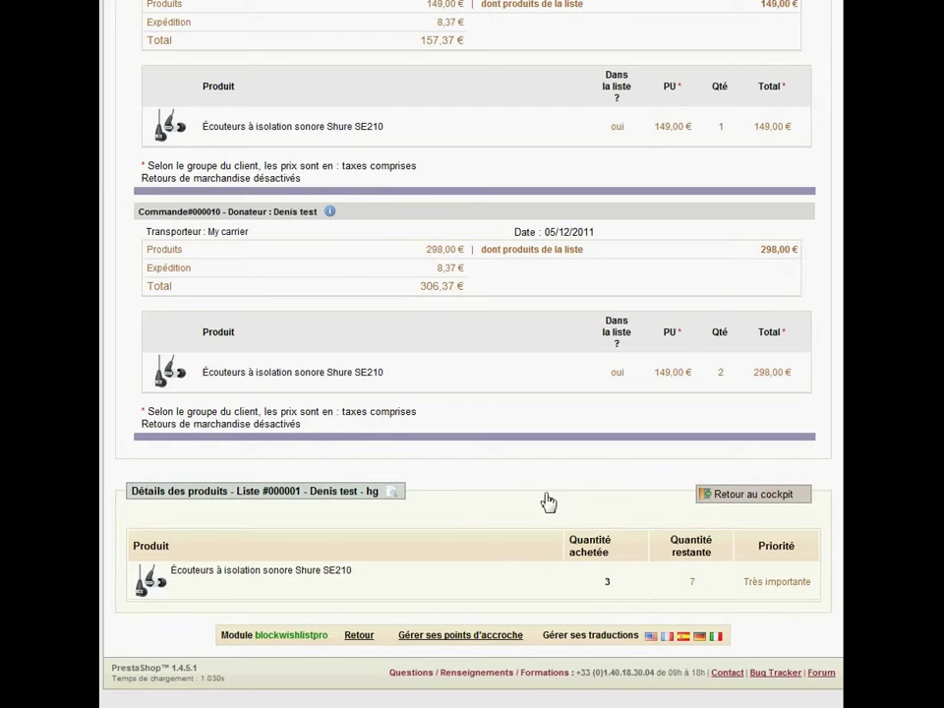
{"action": "left_click", "coordinate": [726, 498]}
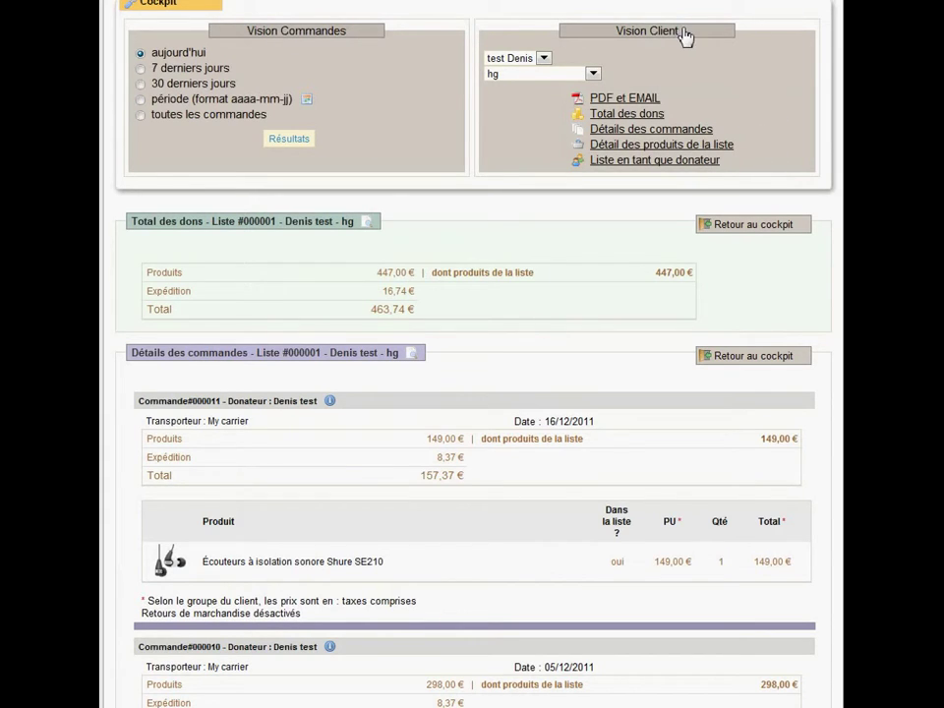
{"action": "left_click_drag", "start_coordinate": [684, 31], "coordinate": [605, 40]}
{"action": "left_click", "coordinate": [707, 44]}
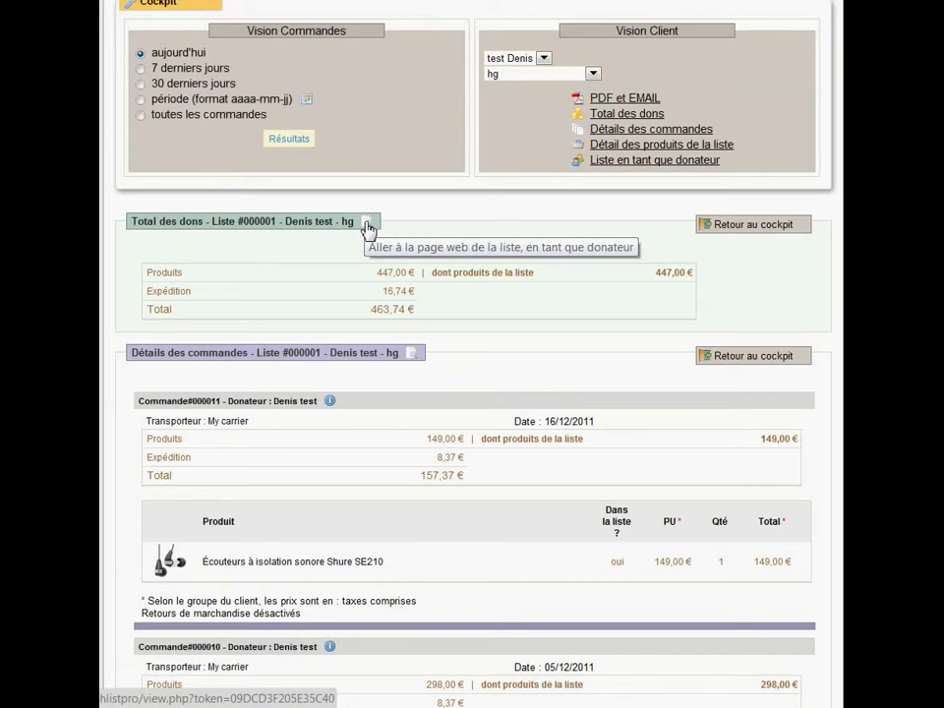
- Set the Vision Commandes period from 2011-12-01 to 2011-12-31
{"action": "scroll", "coordinate": [367, 229], "scroll_direction": "up", "scroll_amount": 5}
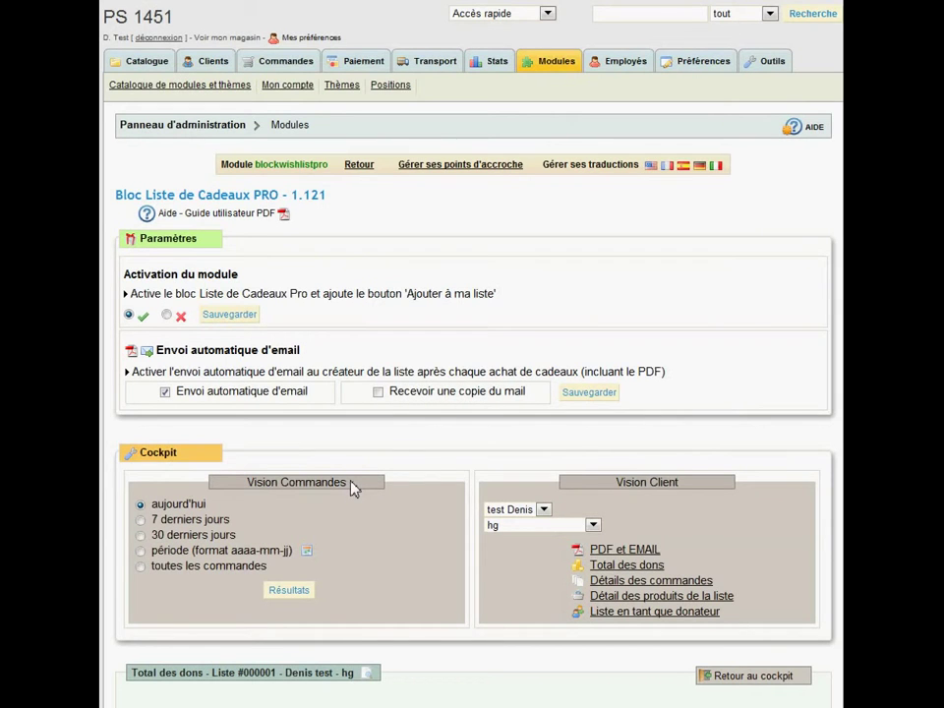
{"action": "left_click_drag", "start_coordinate": [354, 486], "coordinate": [250, 484]}
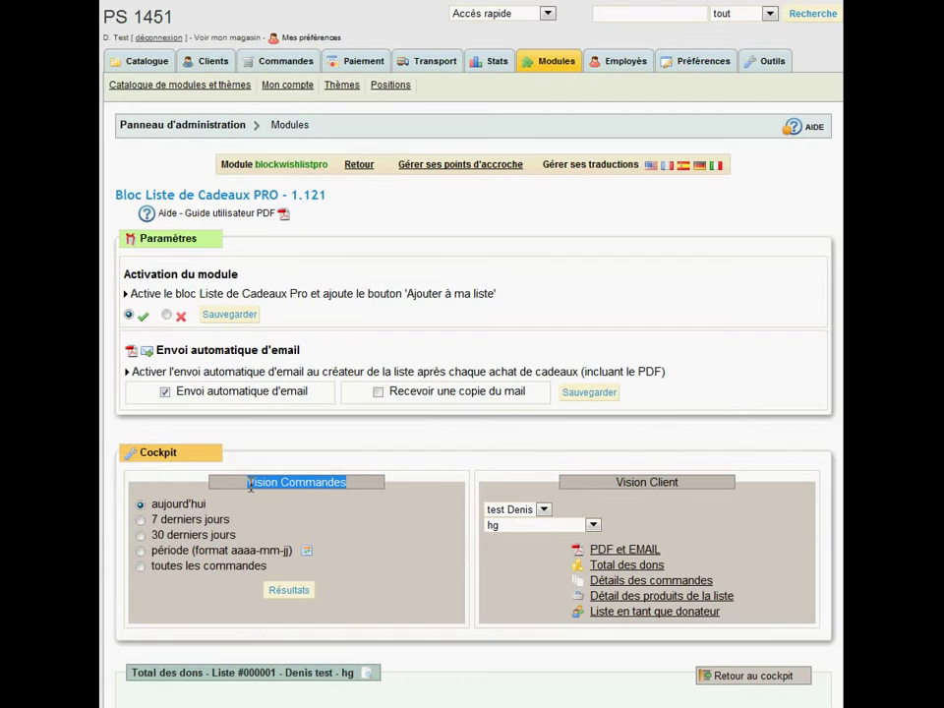
{"action": "left_click", "coordinate": [173, 524]}
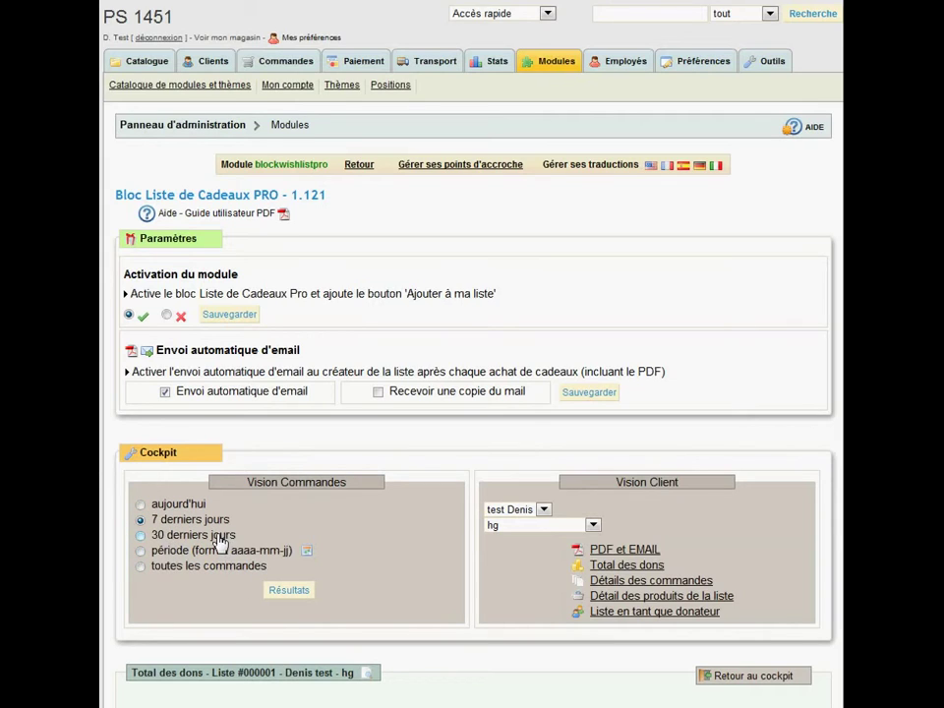
{"action": "left_click", "coordinate": [141, 567]}
{"action": "left_click", "coordinate": [307, 553]}
{"action": "left_click", "coordinate": [187, 565]}
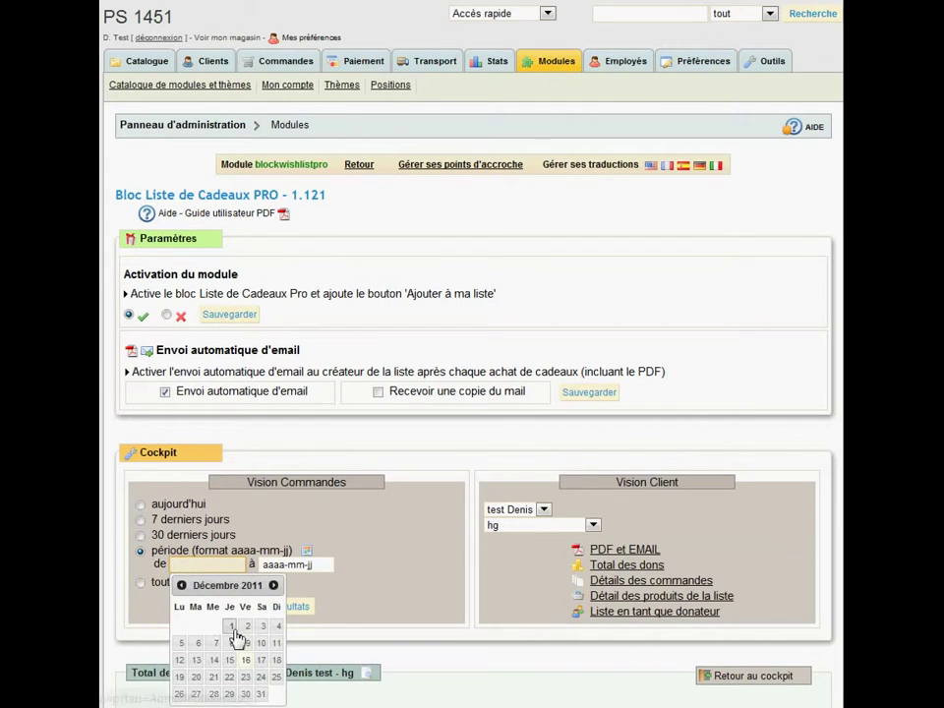
{"action": "left_click", "coordinate": [232, 628]}
{"action": "left_click", "coordinate": [320, 568]}
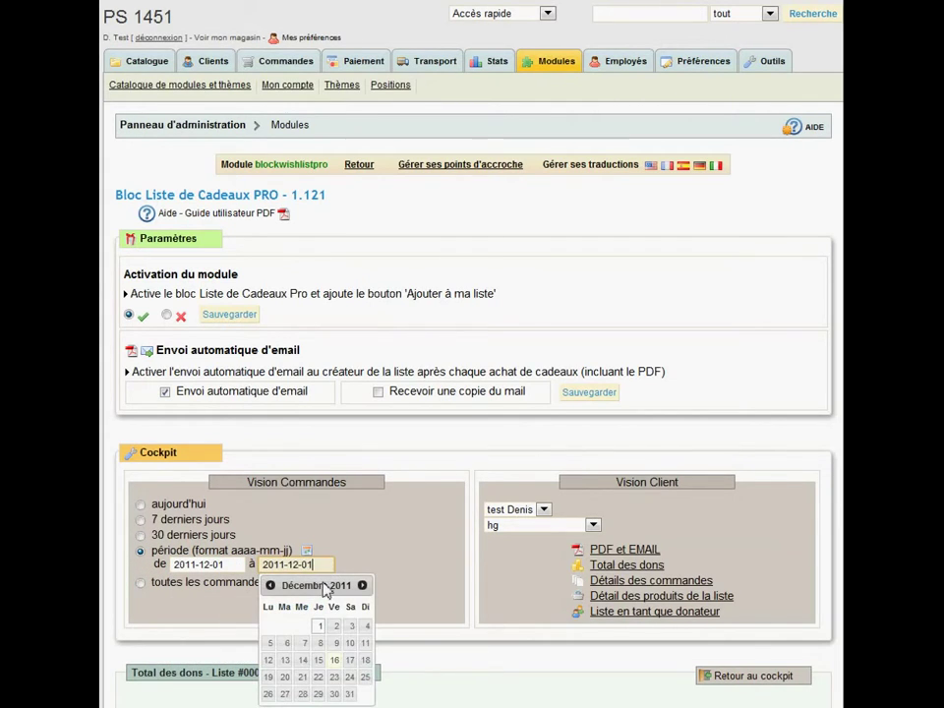
{"action": "left_click", "coordinate": [356, 696]}
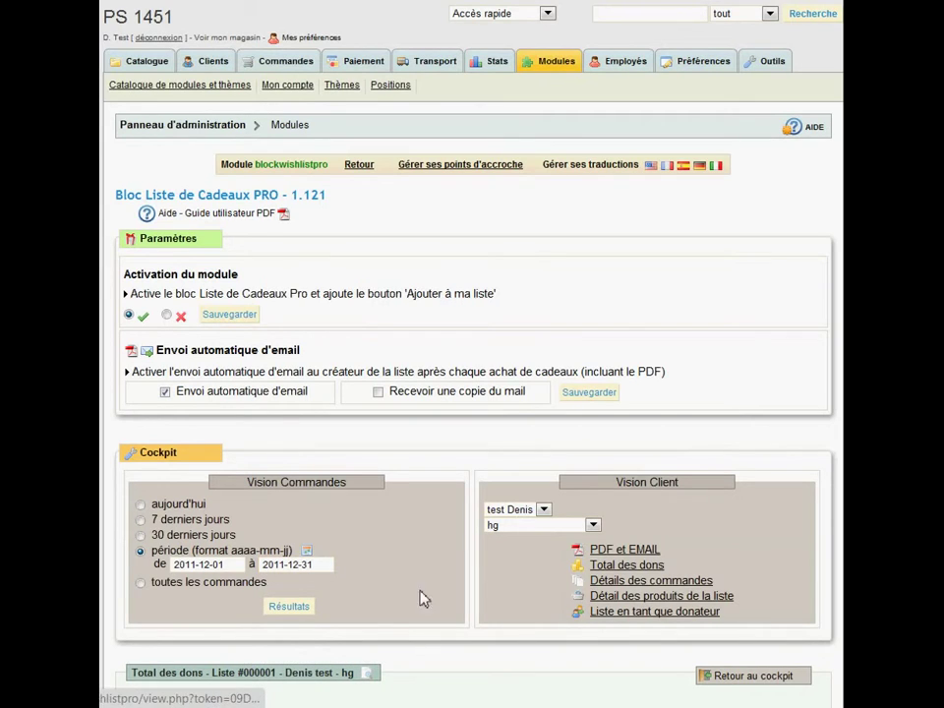
- Display the gift list orders for the selected period and examine the Client and Bénéficiaire de la liste columns
{"action": "left_click", "coordinate": [298, 607]}
{"action": "scroll", "coordinate": [300, 610], "scroll_direction": "down", "scroll_amount": 3}
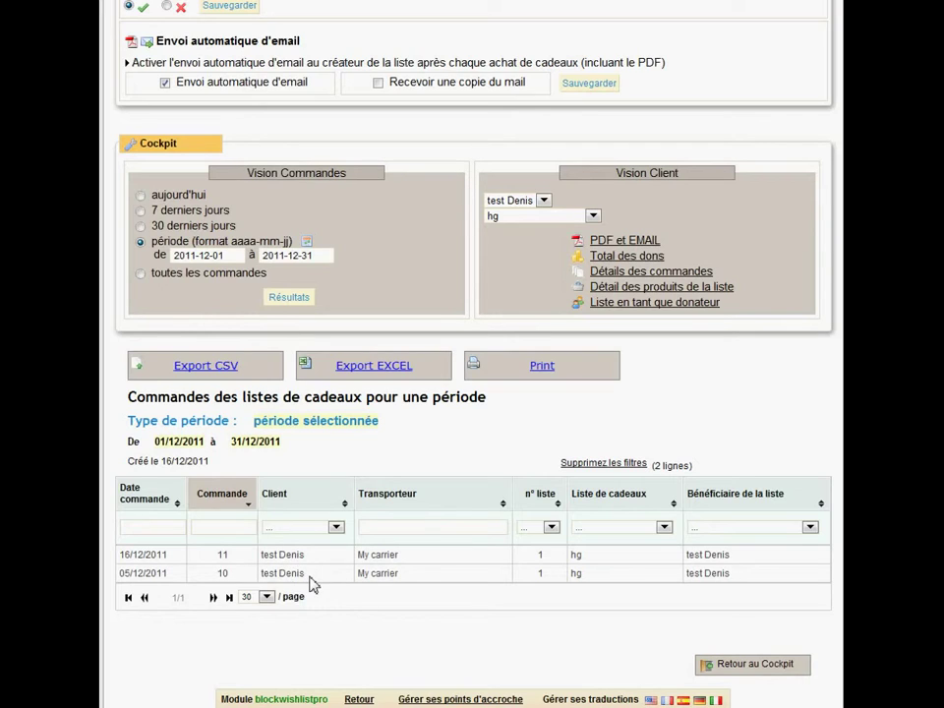
{"action": "left_click_drag", "start_coordinate": [306, 573], "coordinate": [263, 579]}
{"action": "left_click_drag", "start_coordinate": [731, 576], "coordinate": [692, 576]}
- Look at the Client filter choices, try filtering Transporteur by "la po", and clear that filter
{"action": "left_click", "coordinate": [337, 528]}
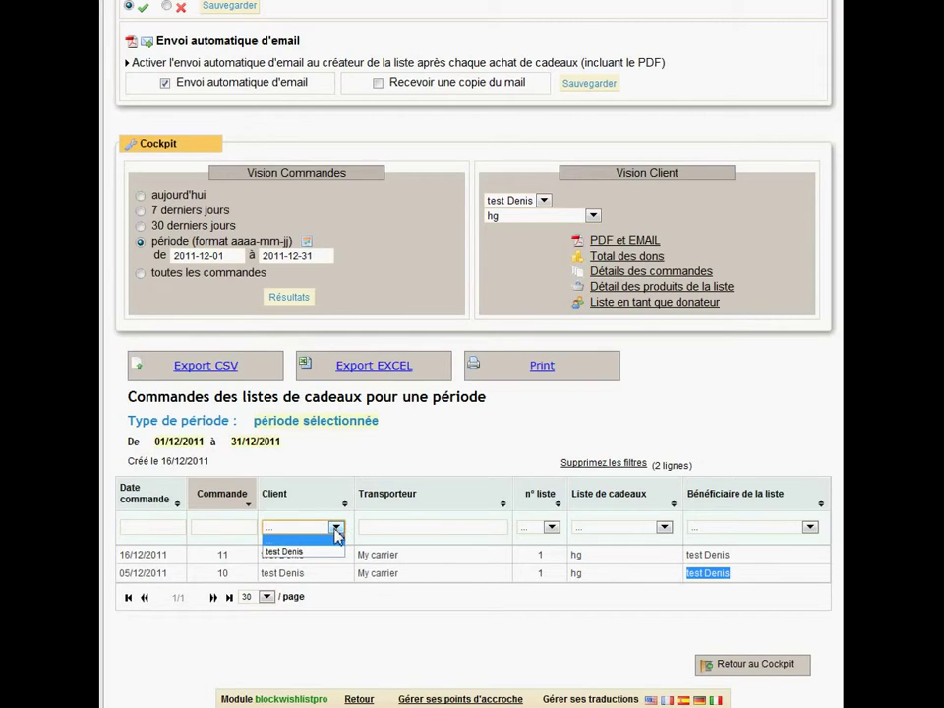
{"action": "left_click", "coordinate": [426, 529]}
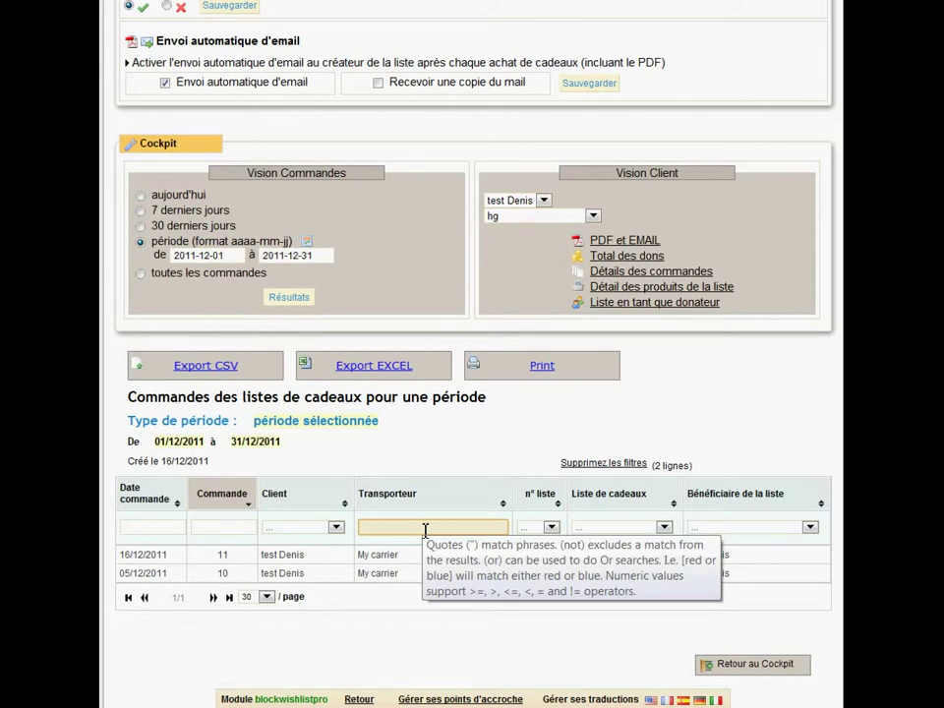
{"action": "key", "text": "Return"}
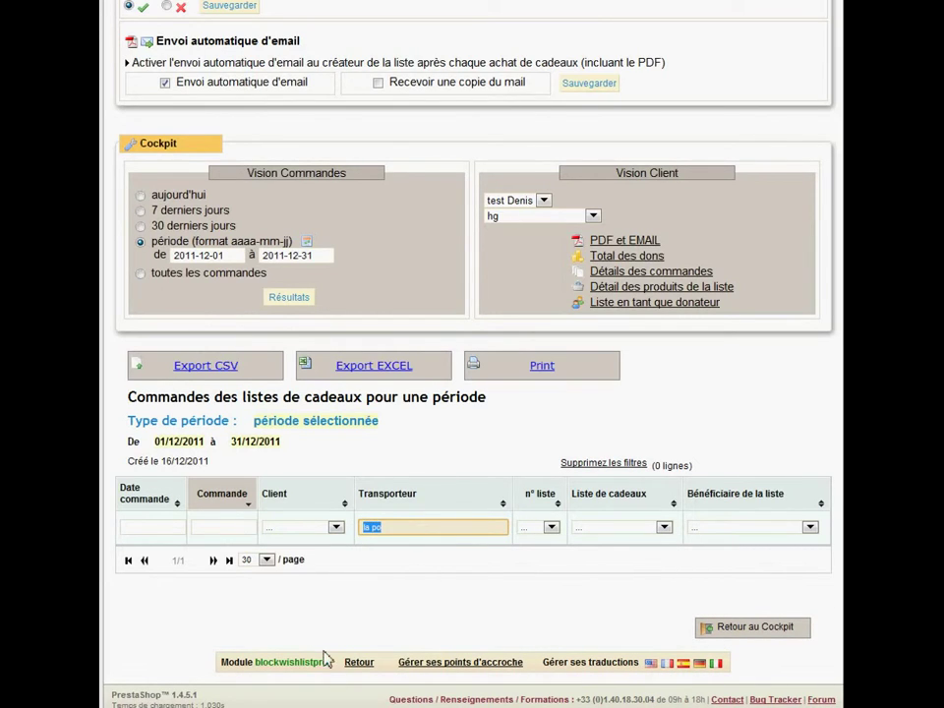
{"action": "key", "text": "BackSpace"}
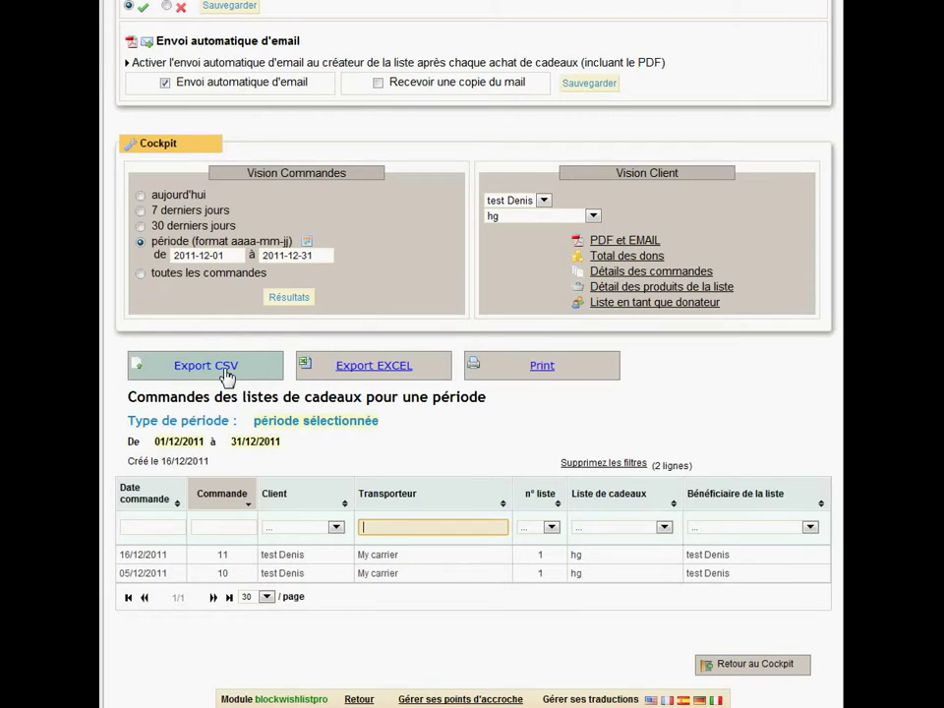
- Export the order table to Excel, open export.xls to review its rows, and close the workbook
{"action": "left_click", "coordinate": [383, 370]}
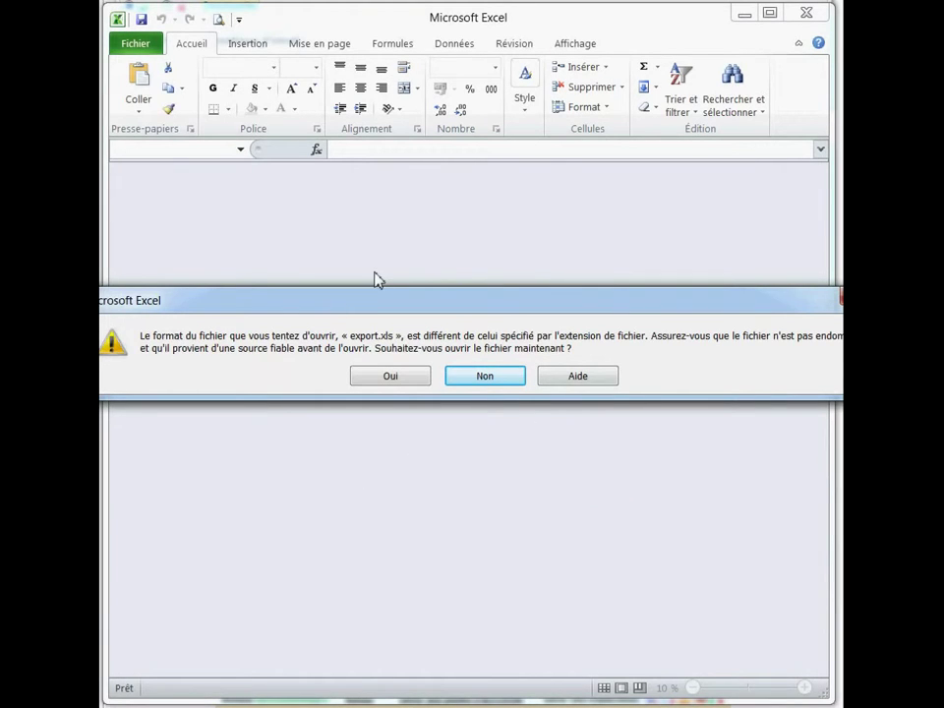
{"action": "left_click", "coordinate": [396, 377]}
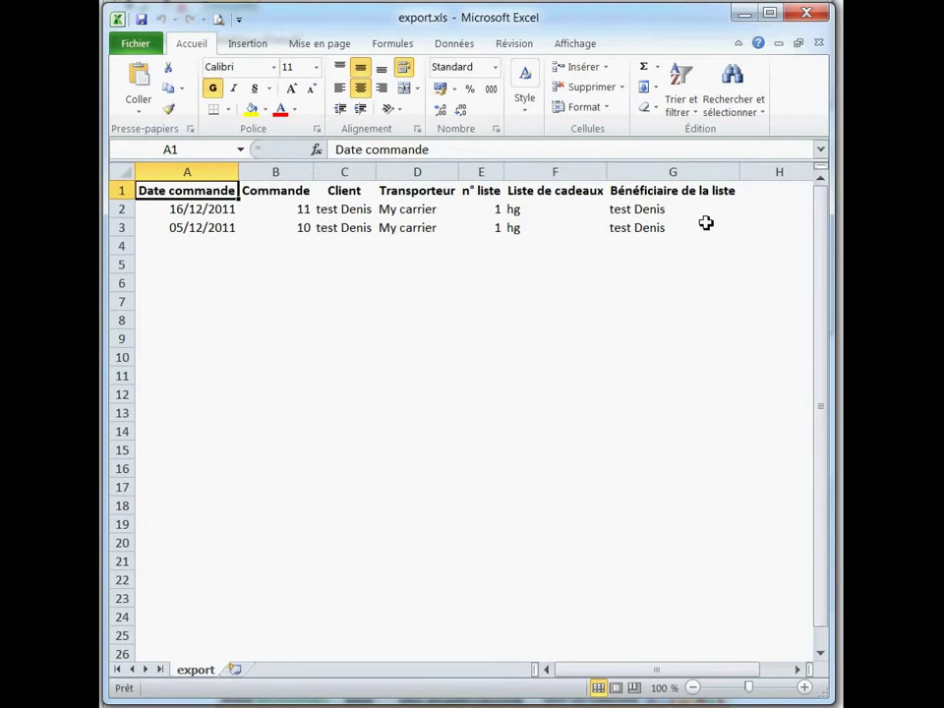
{"action": "left_click_drag", "start_coordinate": [707, 226], "coordinate": [185, 194]}
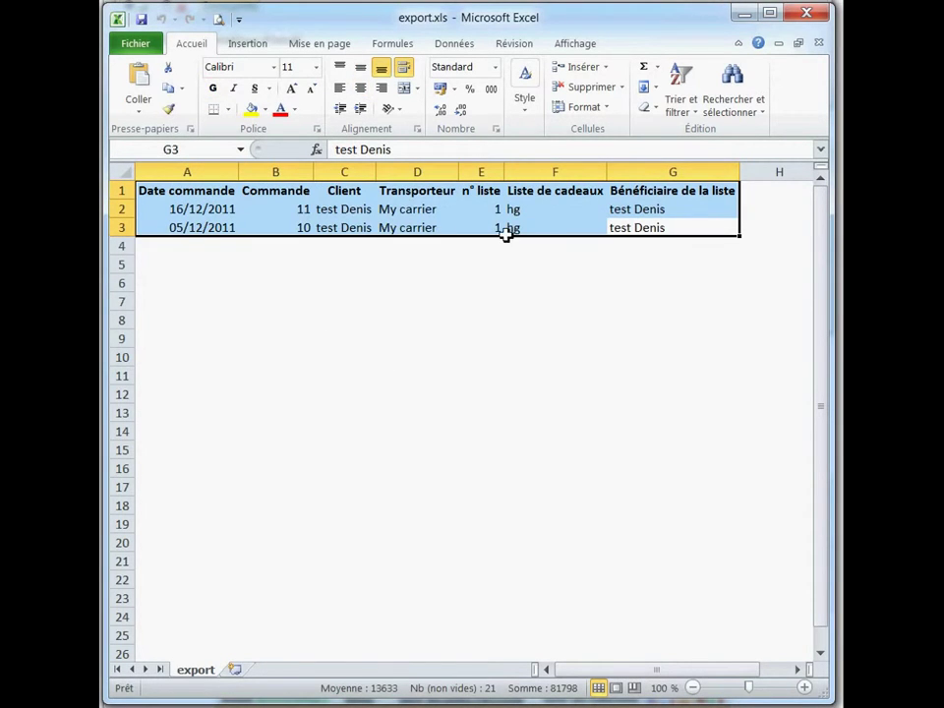
{"action": "left_click", "coordinate": [488, 281]}
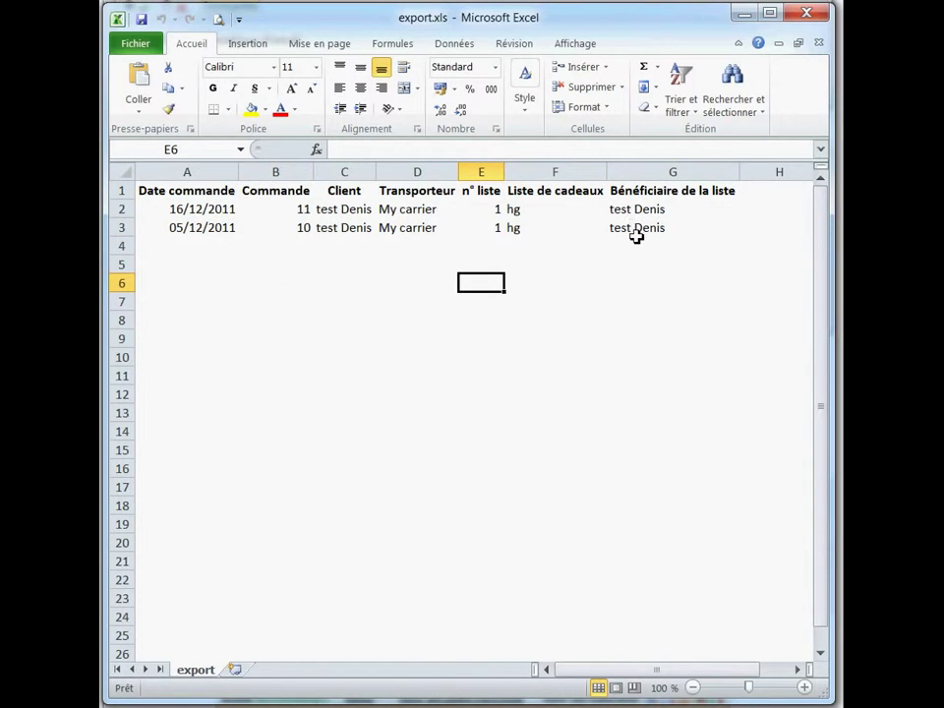
{"action": "left_click", "coordinate": [821, 45]}
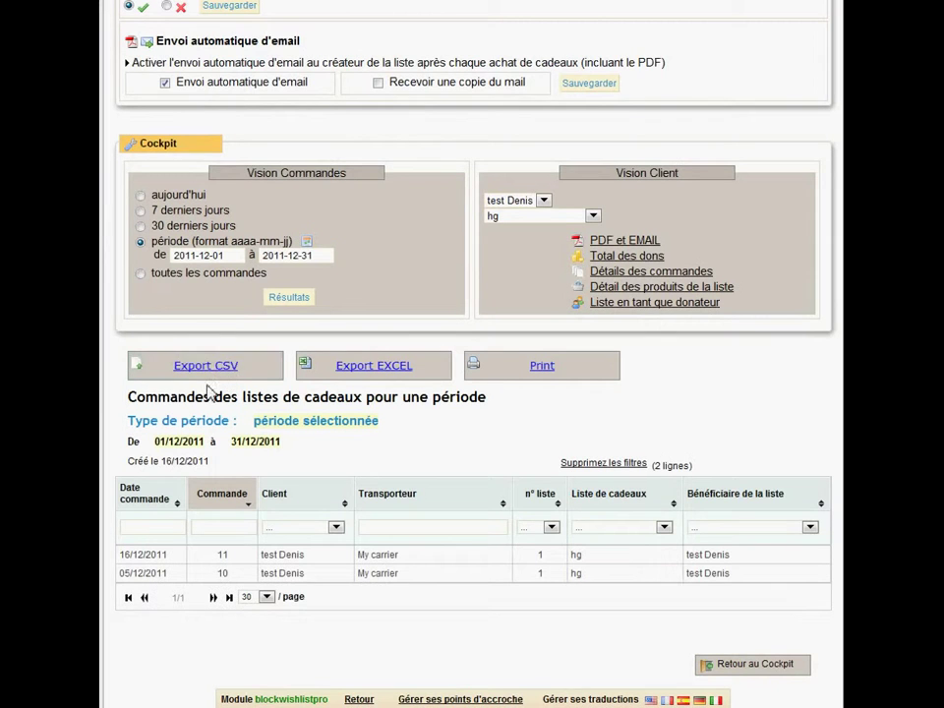
- Export the order table to CSV, open the file in Excel, and widen column A to inspect the rows
{"action": "left_click", "coordinate": [207, 377]}
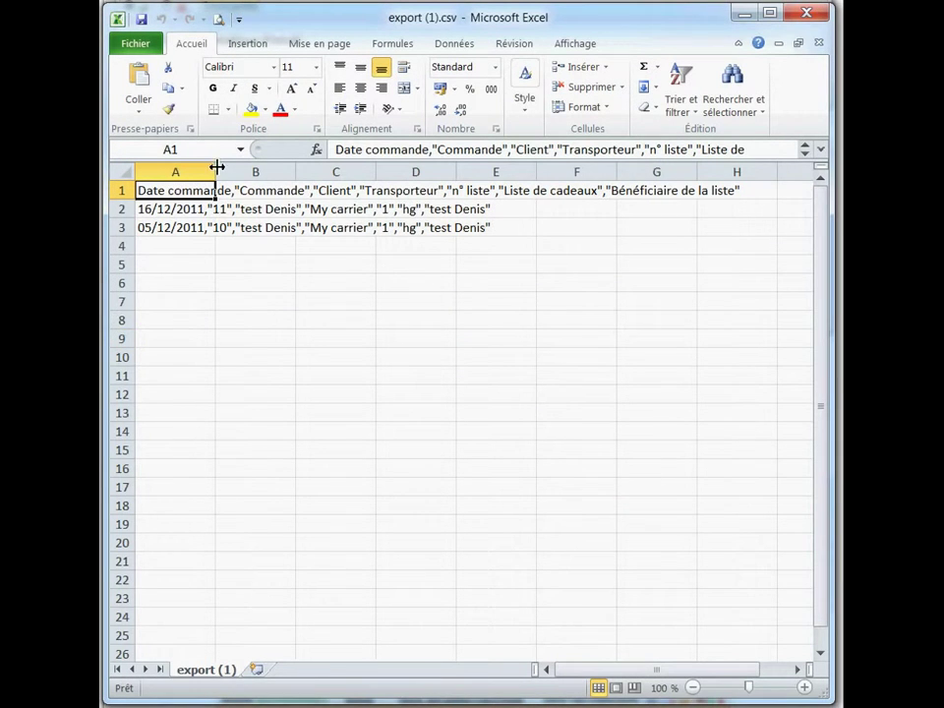
{"action": "left_click_drag", "start_coordinate": [217, 172], "coordinate": [611, 180]}
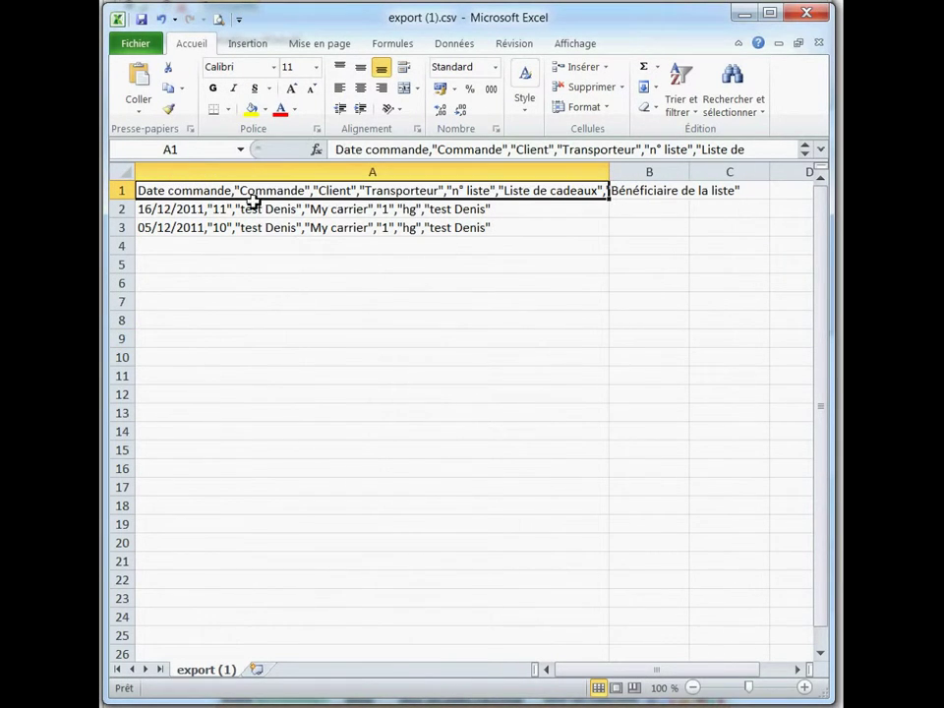
{"action": "left_click", "coordinate": [221, 209]}
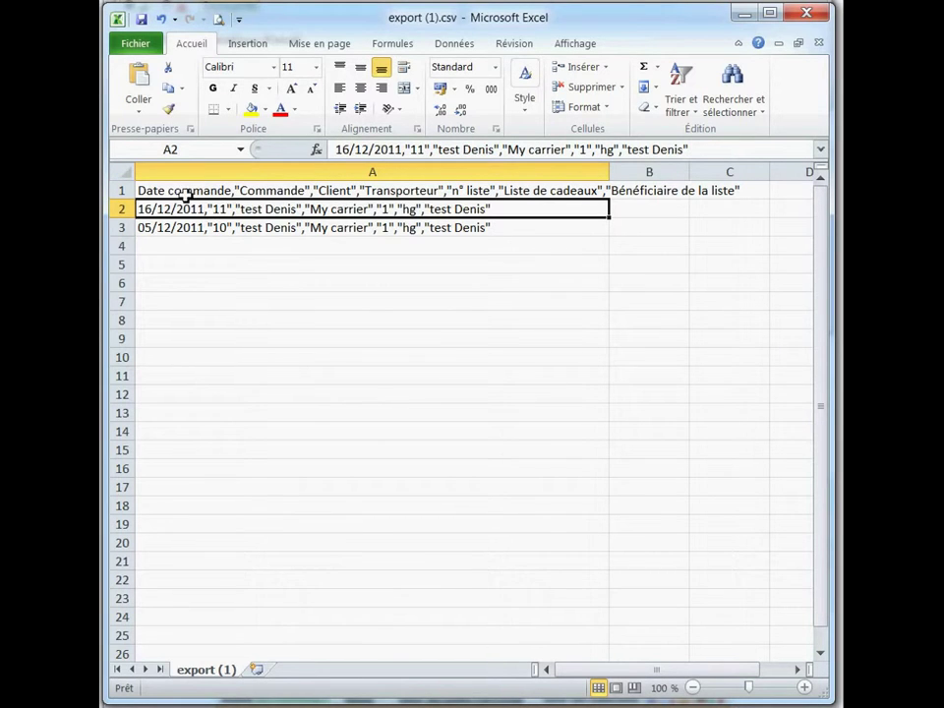